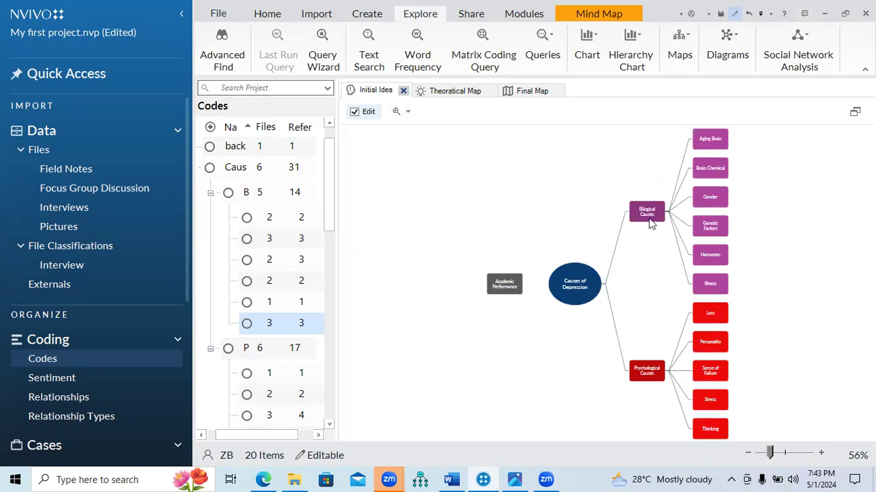
Step: Open the Final Map project map and arrange its items with the Layered Directed Graph layout
left_click(450, 91)
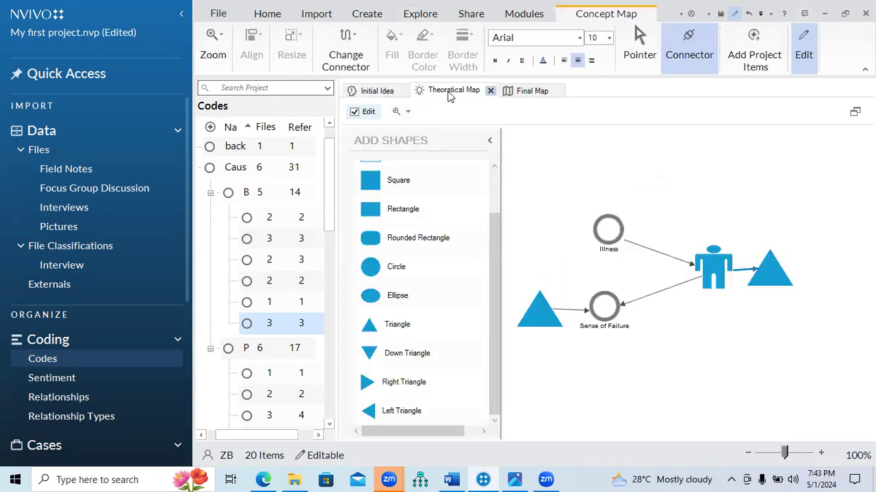
left_click(528, 91)
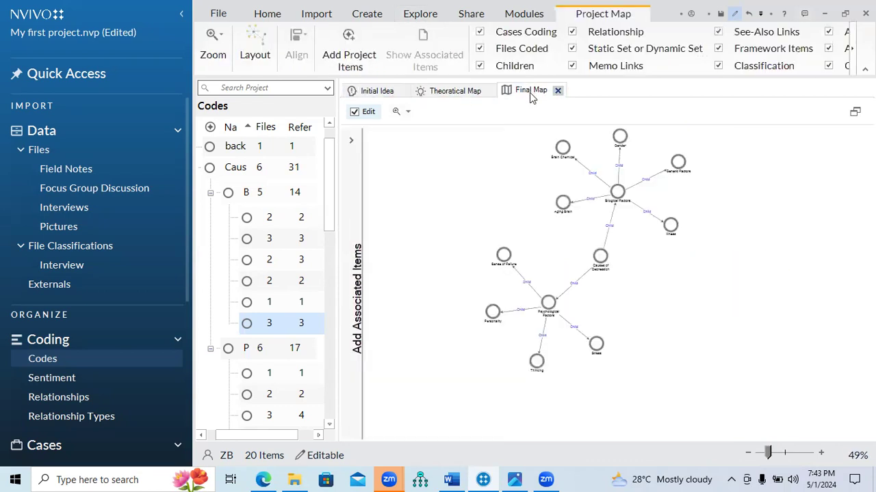
left_click(256, 55)
left_click(279, 98)
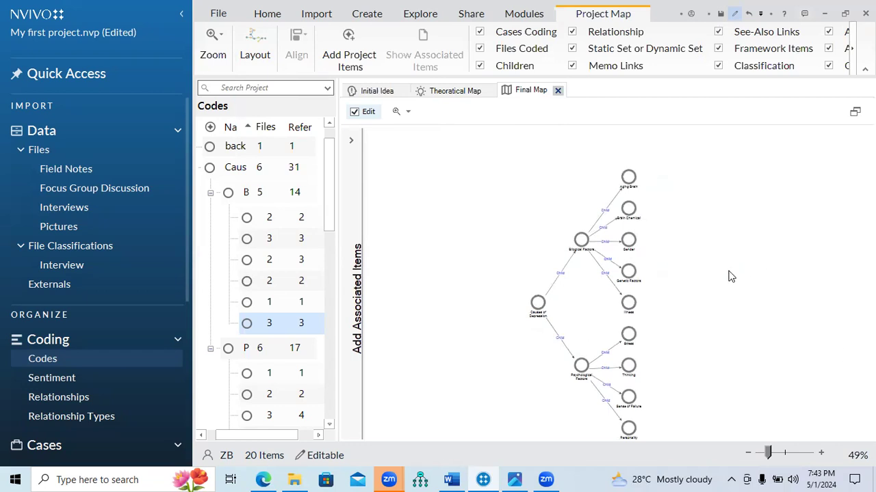
left_click(377, 91)
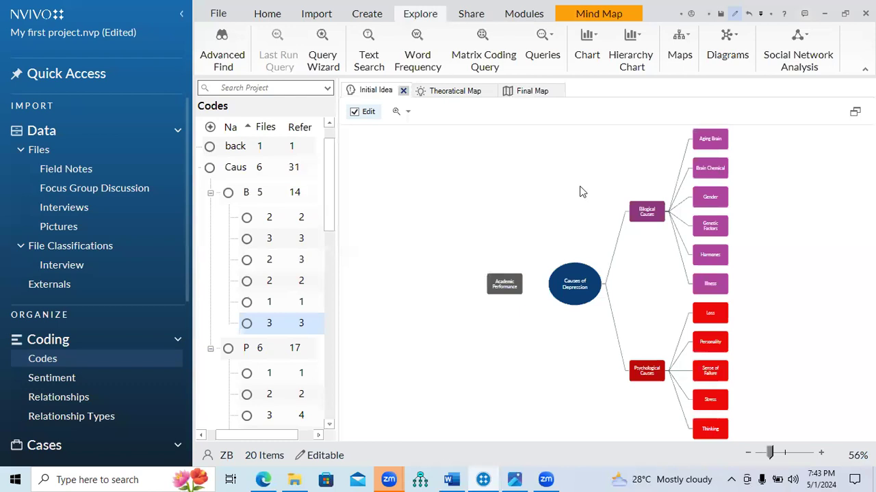
left_click(532, 92)
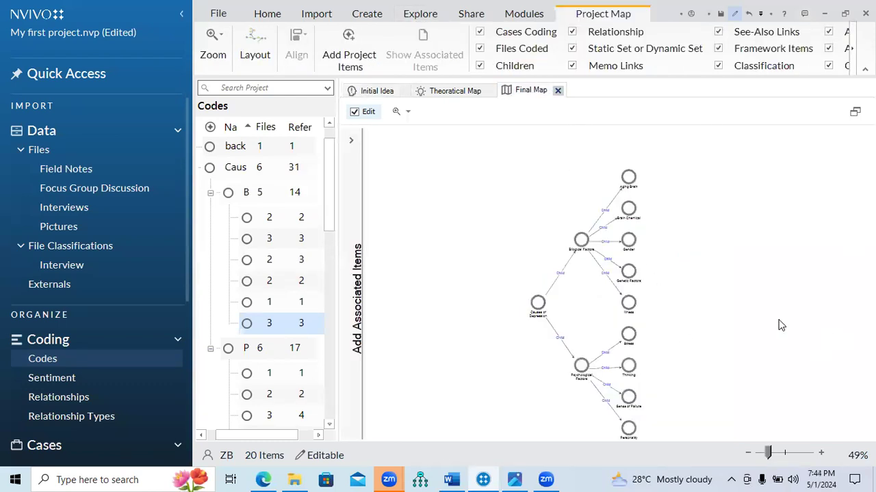
left_click(821, 453)
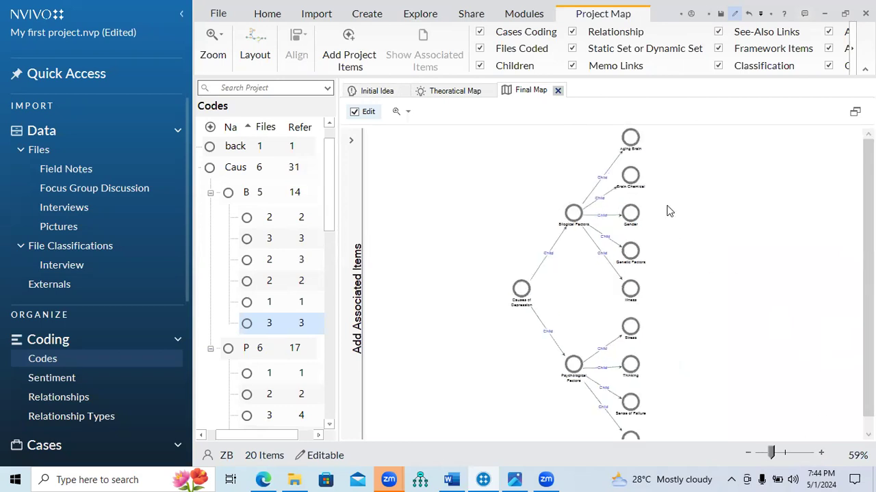
Step: Start exporting the Initial Idea mind map and create a destination folder named Maps inside my output files
left_click(385, 91)
right_click(535, 211)
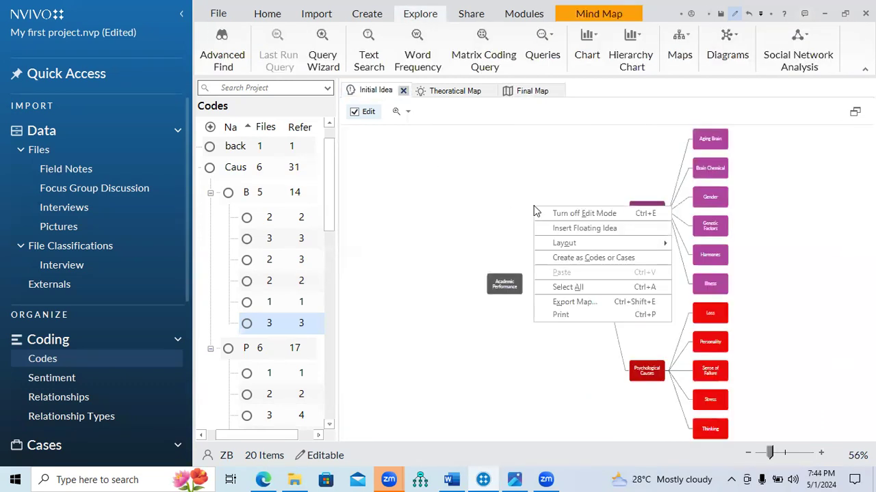
left_click(575, 302)
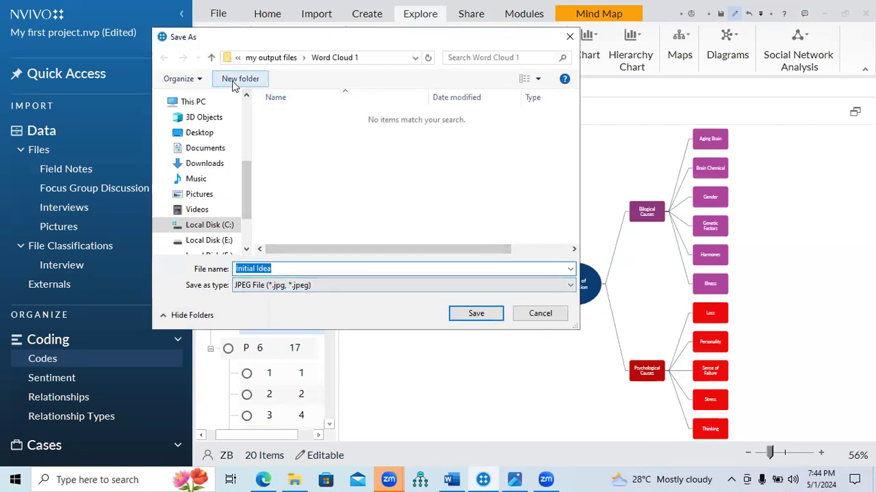
left_click(211, 57)
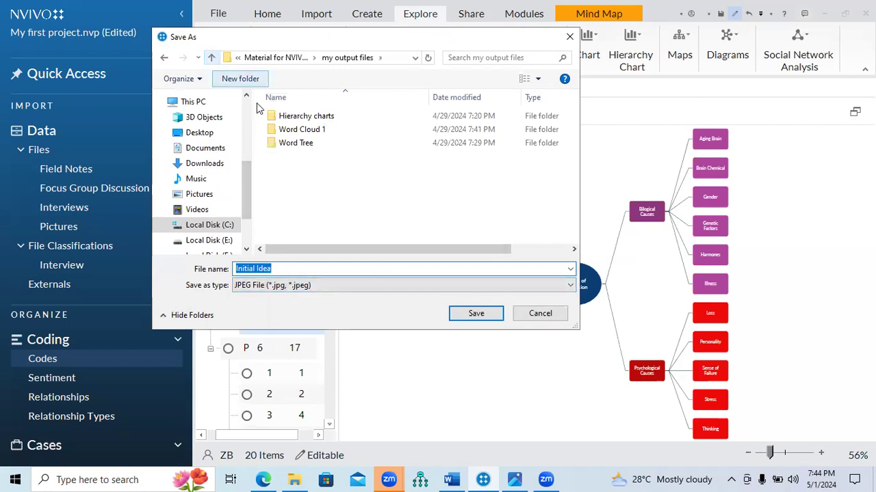
left_click(245, 80)
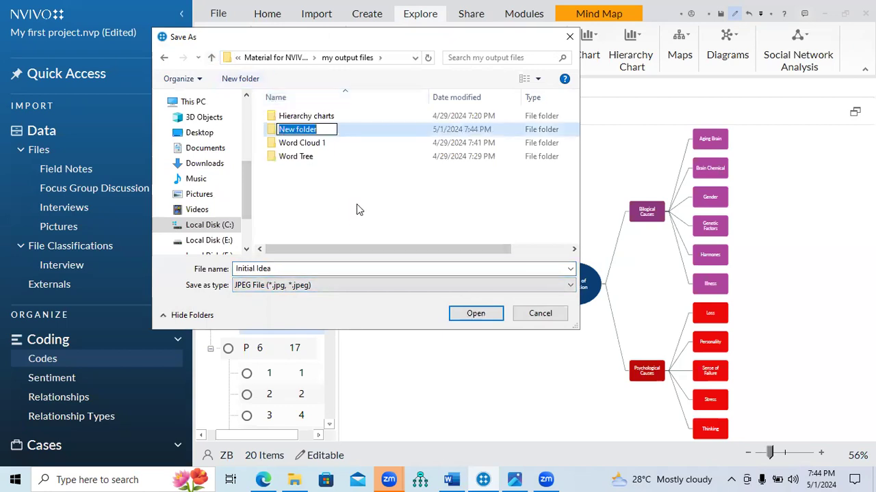
type("Maps")
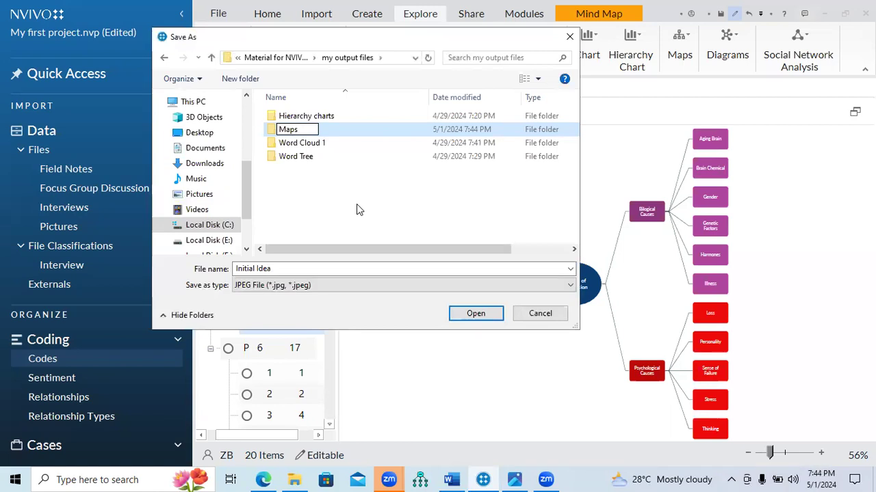
key("Return")
key("Return")
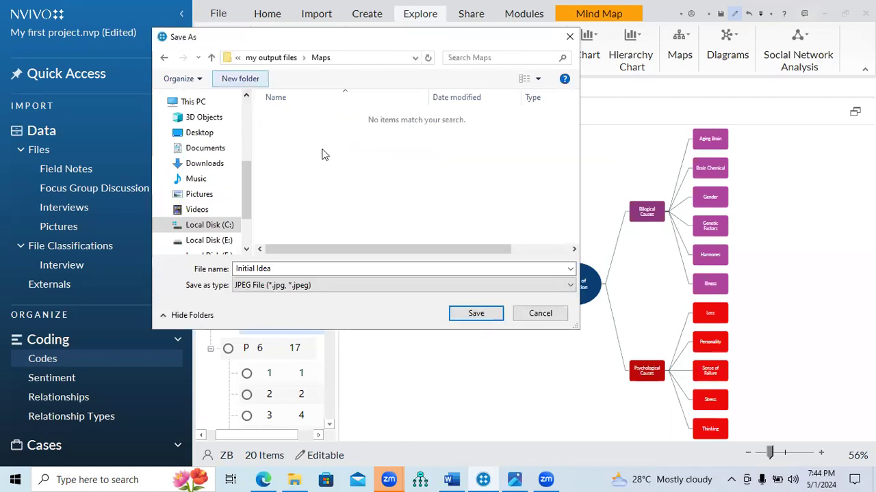
Step: Create a Mind Map folder inside Maps and save the Initial Idea map there as a JPEG file
key("ctrl+shift+n")
type("Mind ")
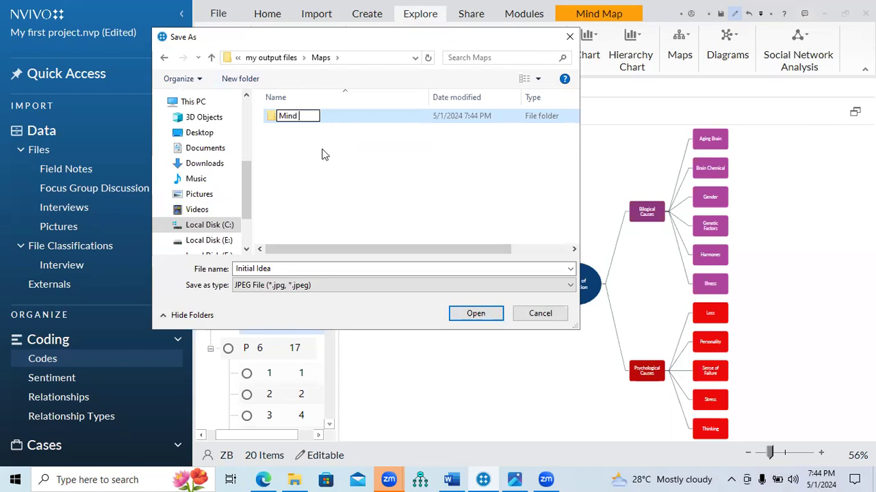
type("Map")
key("Return")
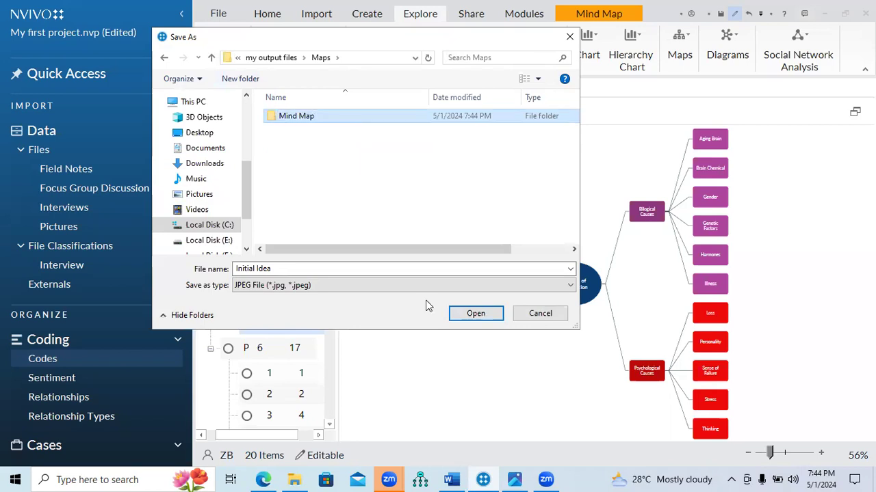
left_click(480, 314)
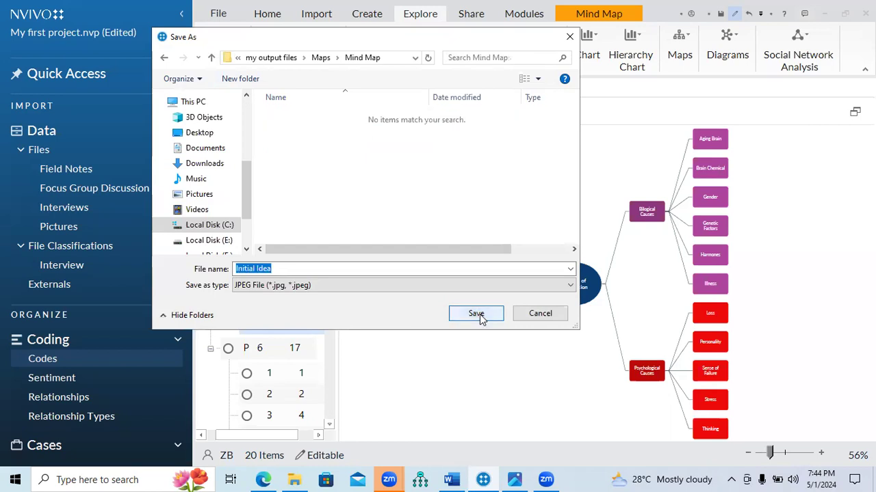
left_click(480, 314)
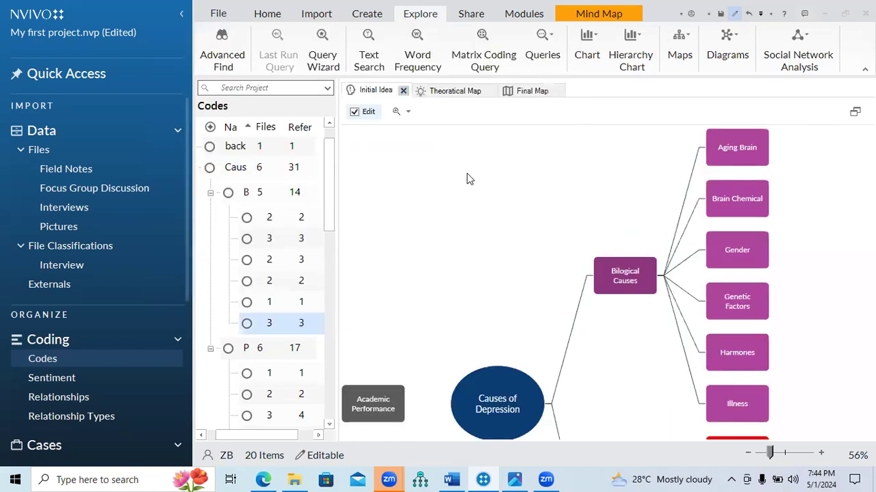
Step: Export the Theoratical Map as a JPEG file into a new Concept Map folder inside Maps
left_click(456, 93)
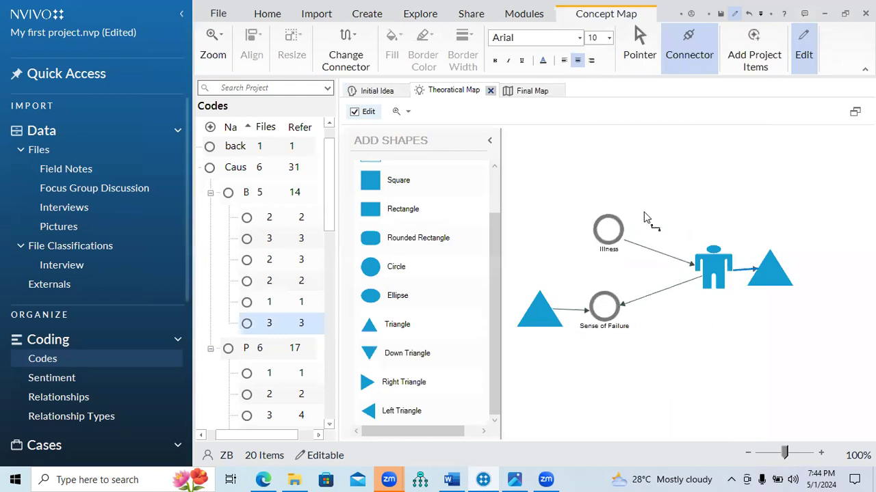
right_click(644, 216)
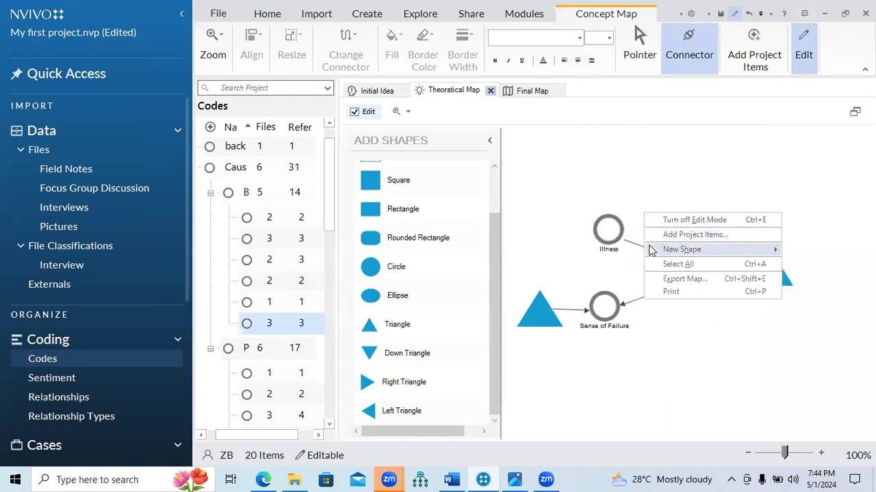
left_click(662, 280)
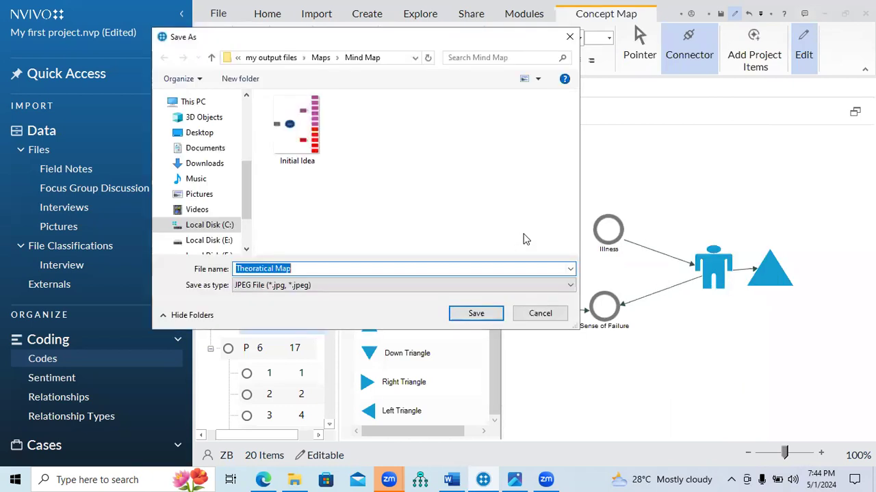
left_click(212, 59)
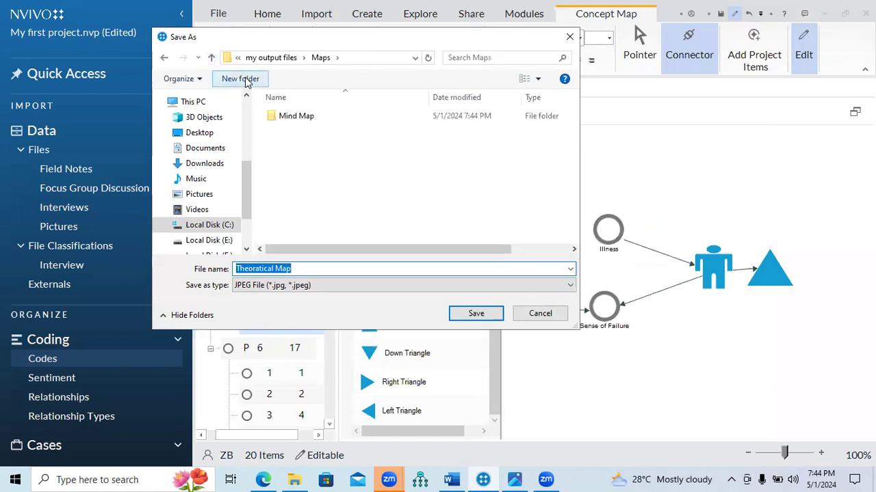
left_click(239, 81)
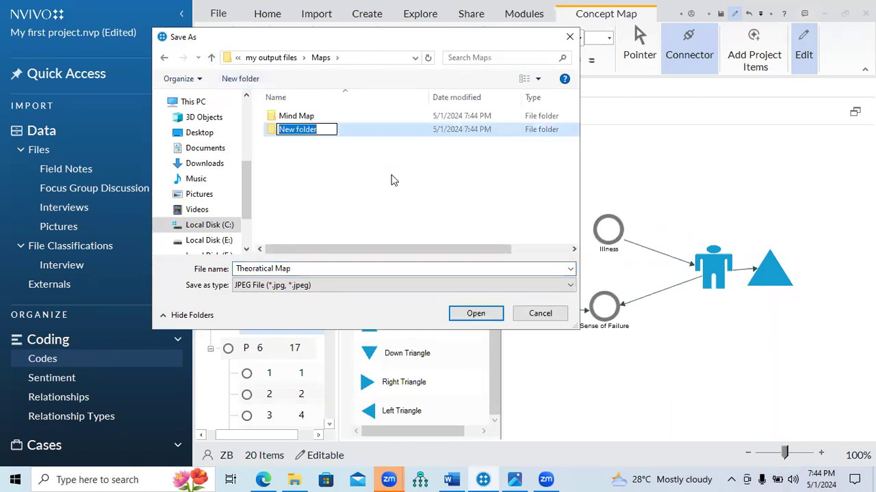
type("C")
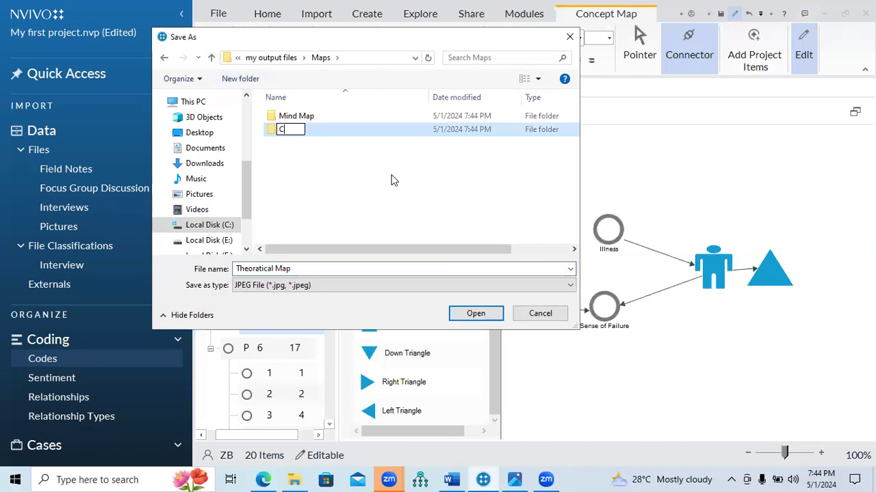
type("oncept Map")
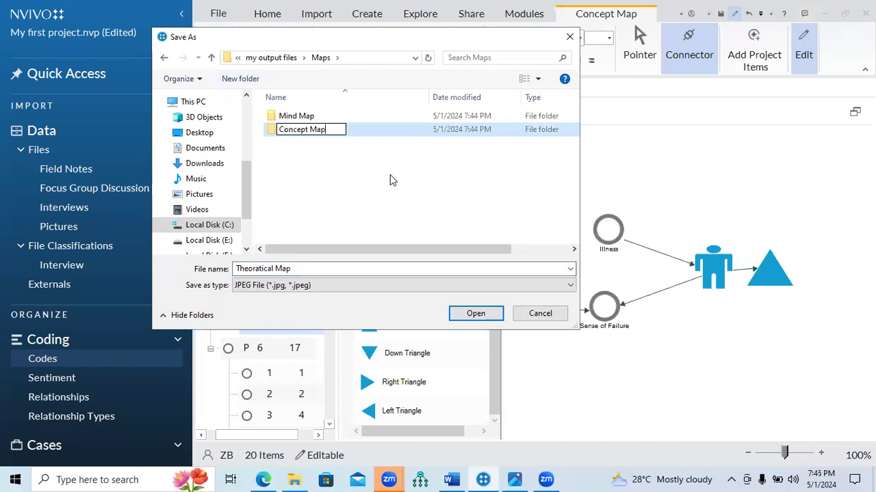
left_click(480, 316)
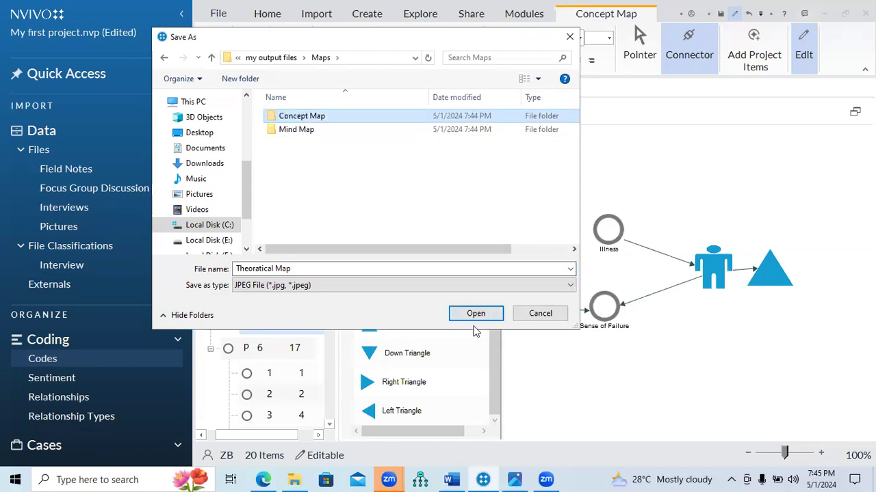
left_click(475, 313)
left_click(475, 314)
Step: Try the Hierarchical layout on the Final Map project map
left_click(526, 93)
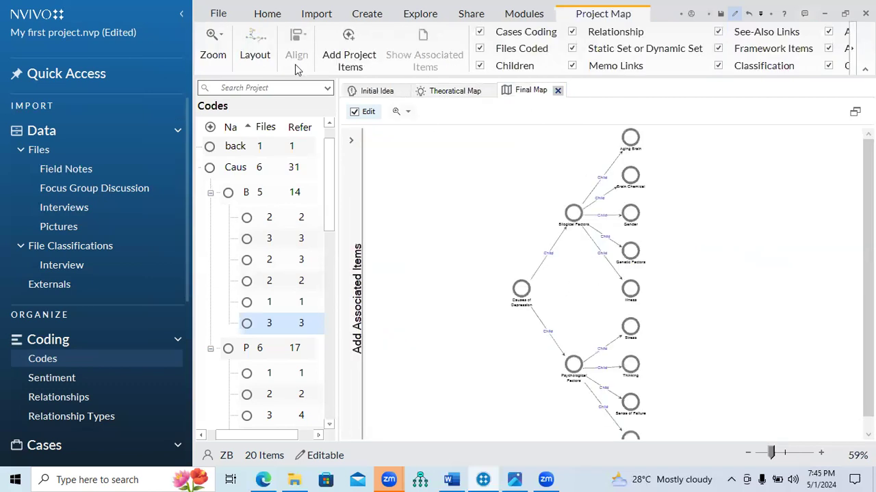
left_click(259, 53)
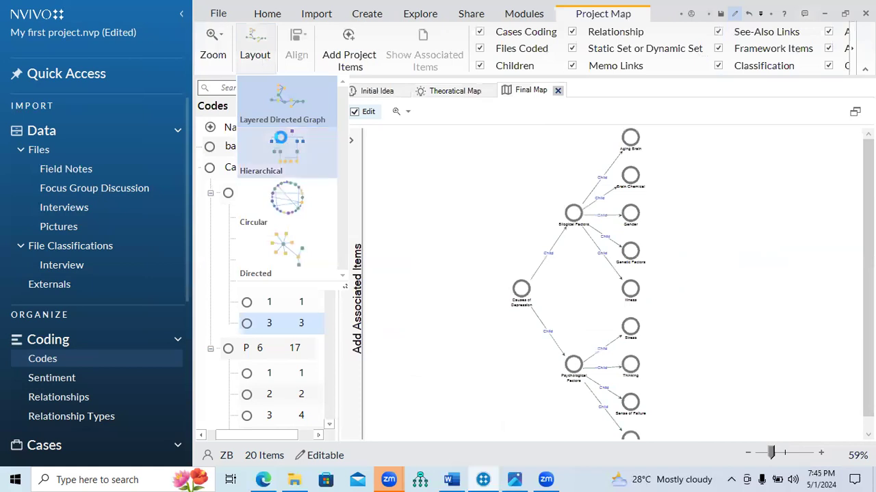
left_click(285, 142)
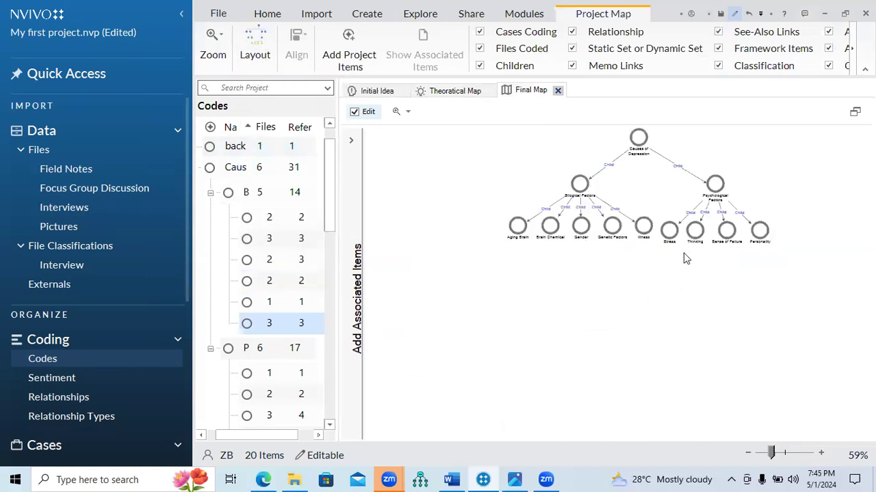
left_click(822, 453)
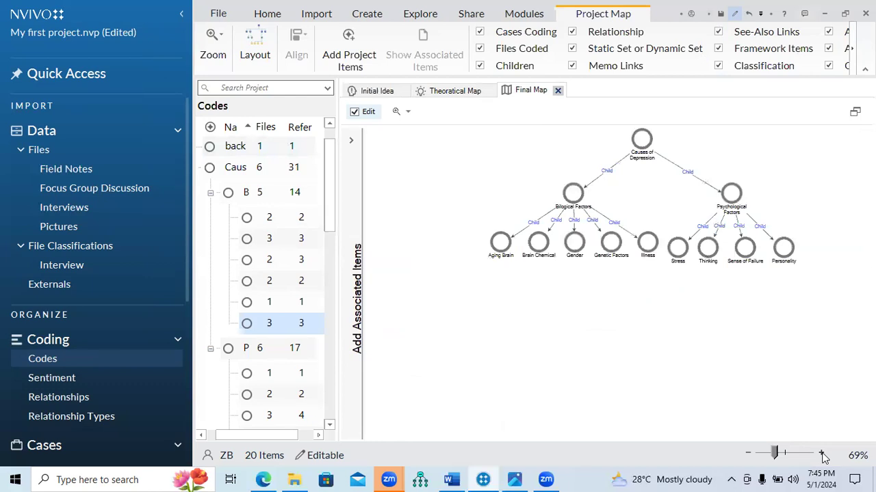
left_click(822, 453)
left_click(822, 453)
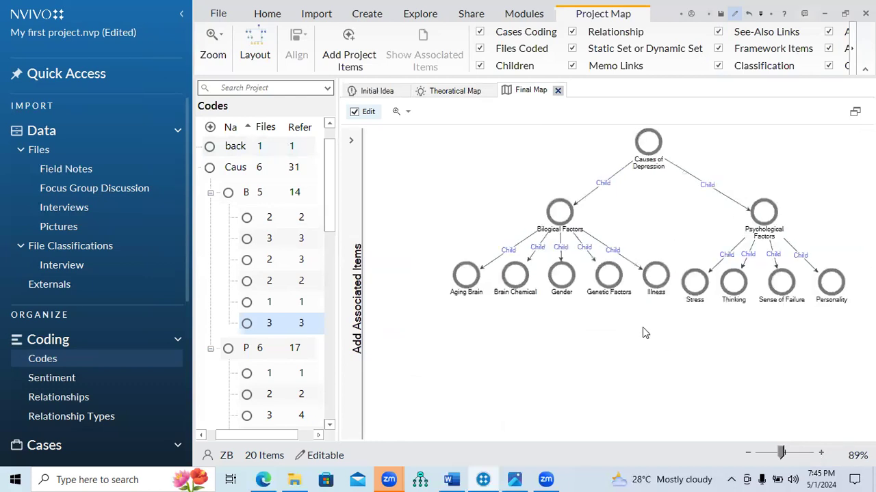
Step: Switch the Final Map back to the Layered Directed Graph layout
left_click(255, 53)
left_click(264, 94)
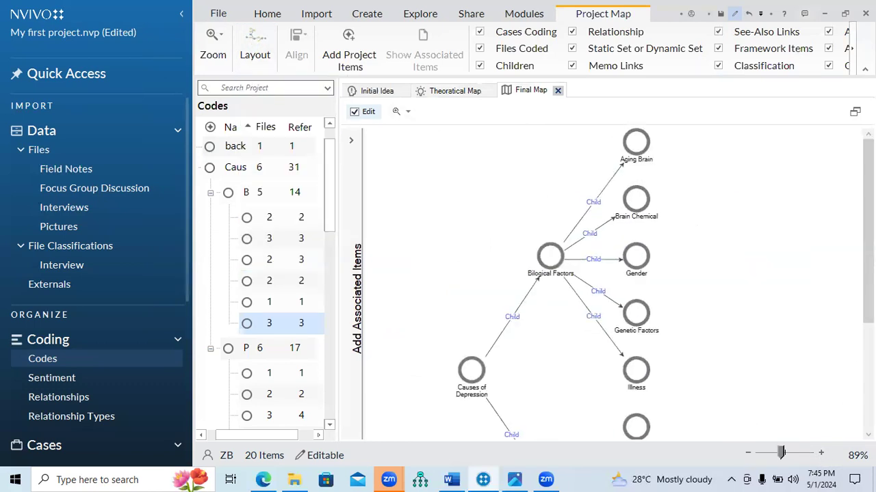
scroll(551, 327, "down", 5)
scroll(551, 327, "up", 4)
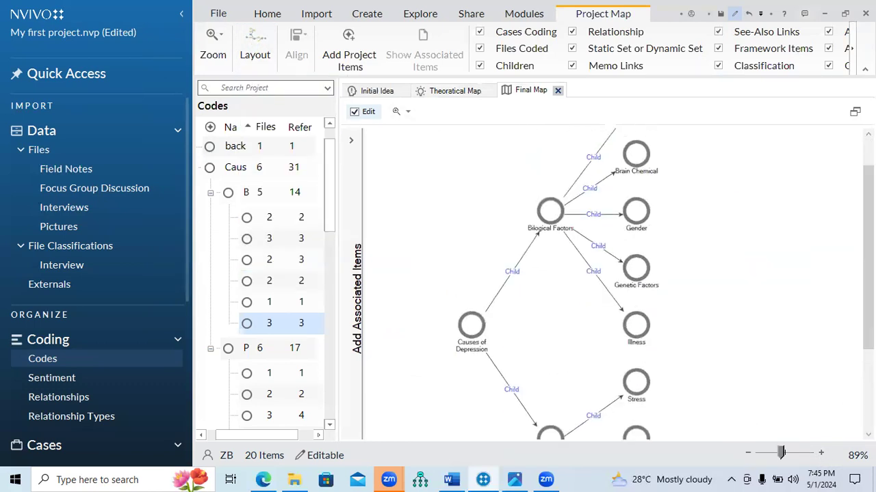
Step: Export the Final Map as a JPEG file into a new Project Map folder inside Maps
right_click(552, 327)
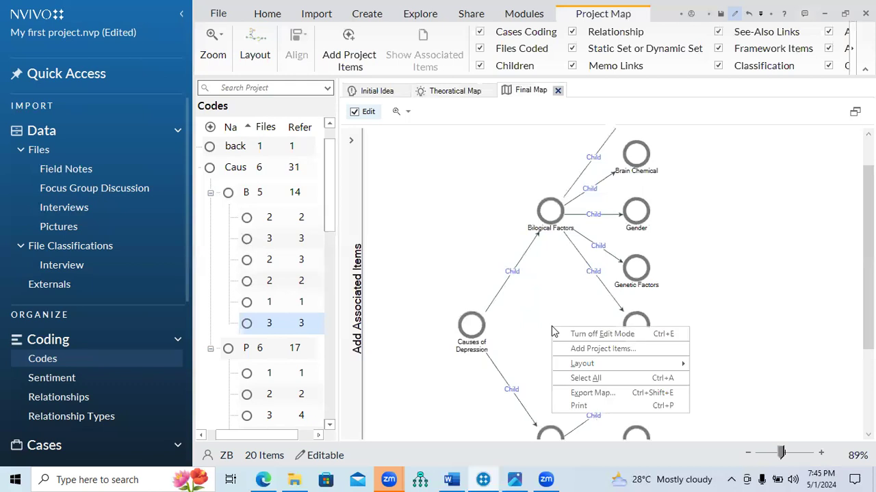
left_click(579, 395)
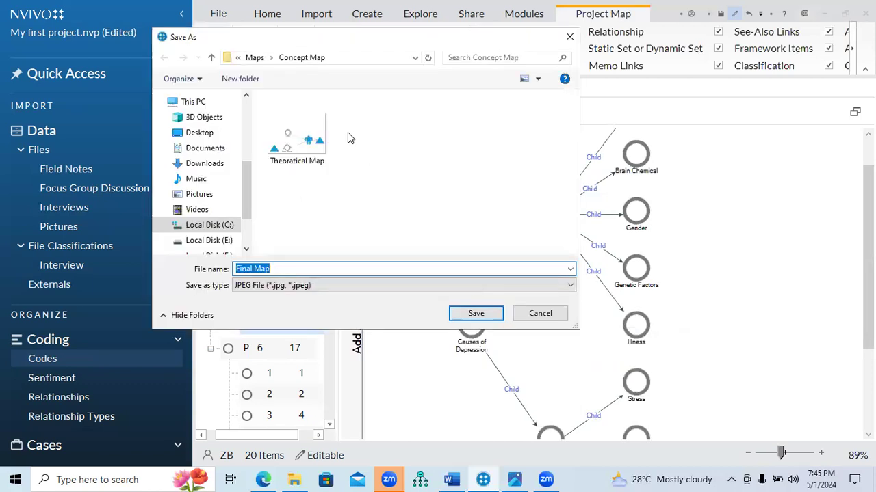
left_click(212, 58)
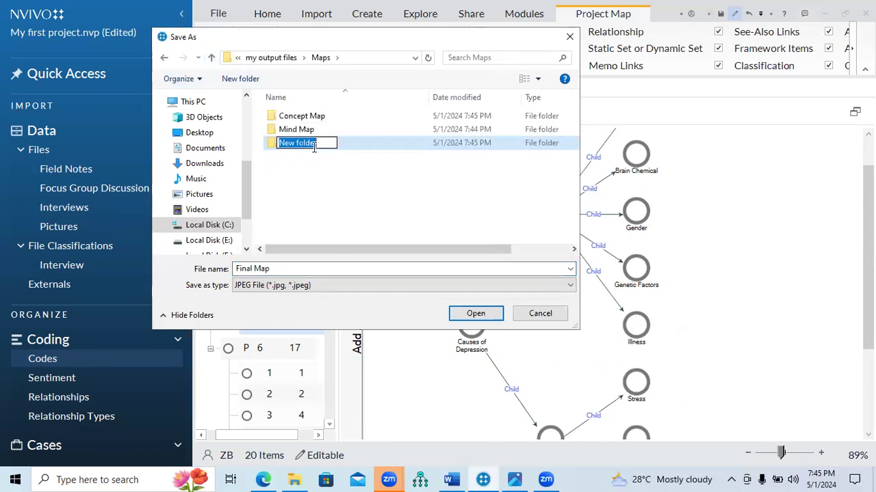
type("Projec")
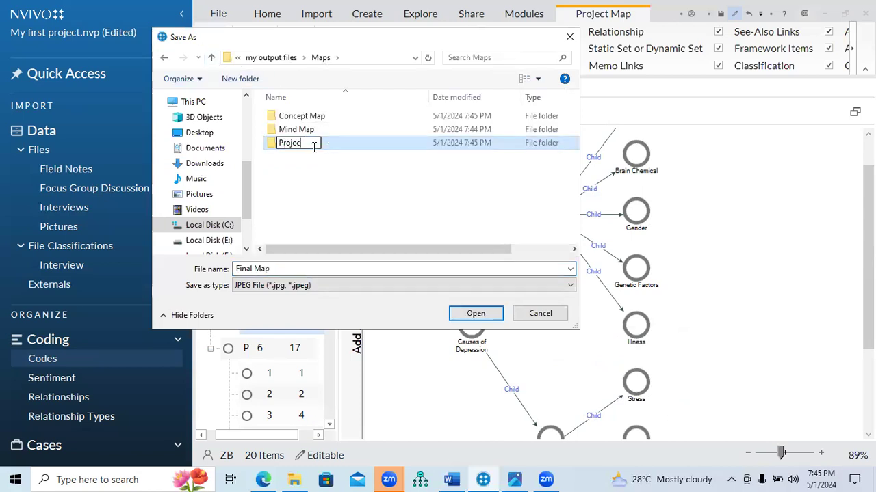
type("t Map")
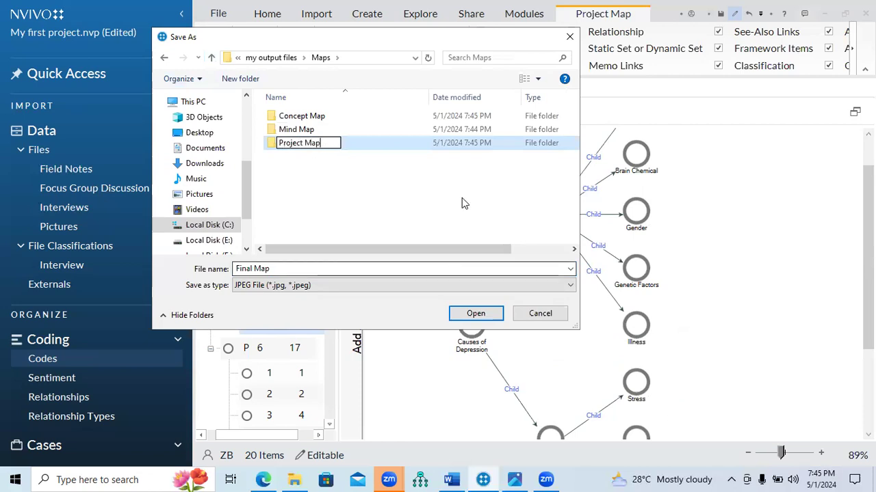
left_click(472, 314)
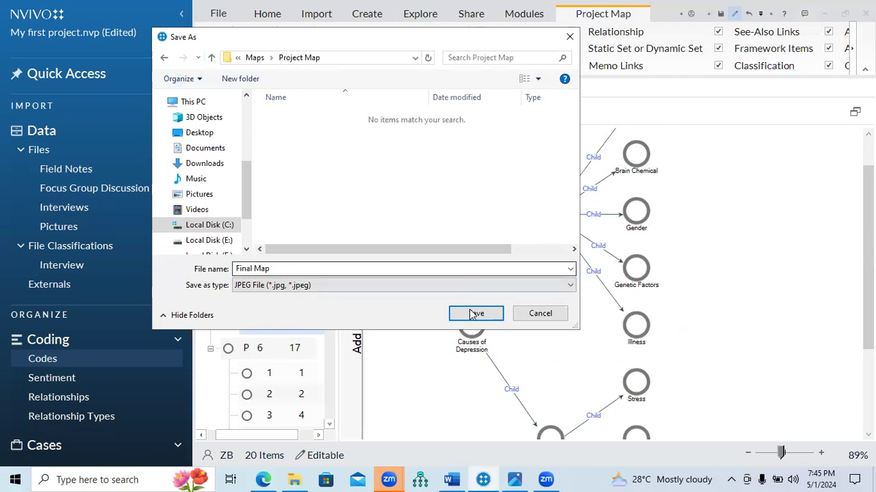
left_click(475, 315)
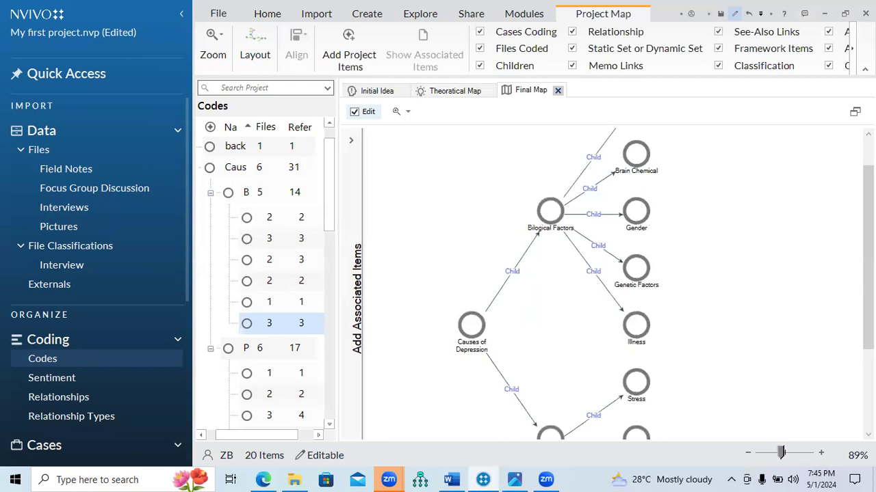
scroll(602, 284, "down", 3)
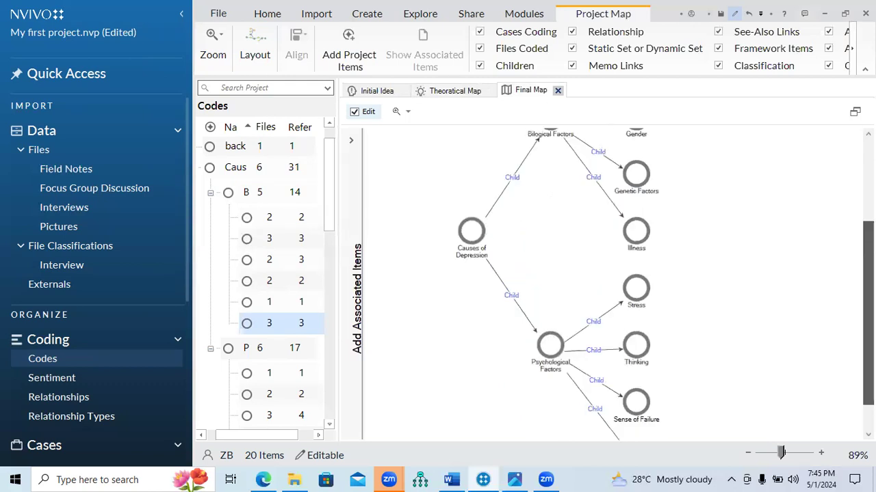
Step: Switch to File Explorer and view the Concept Map folder inside the Maps output folder
left_click(825, 15)
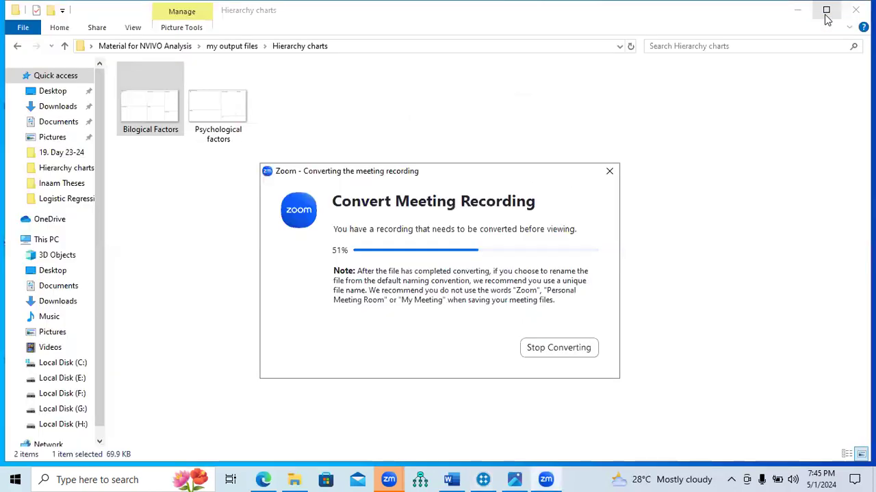
left_click(64, 46)
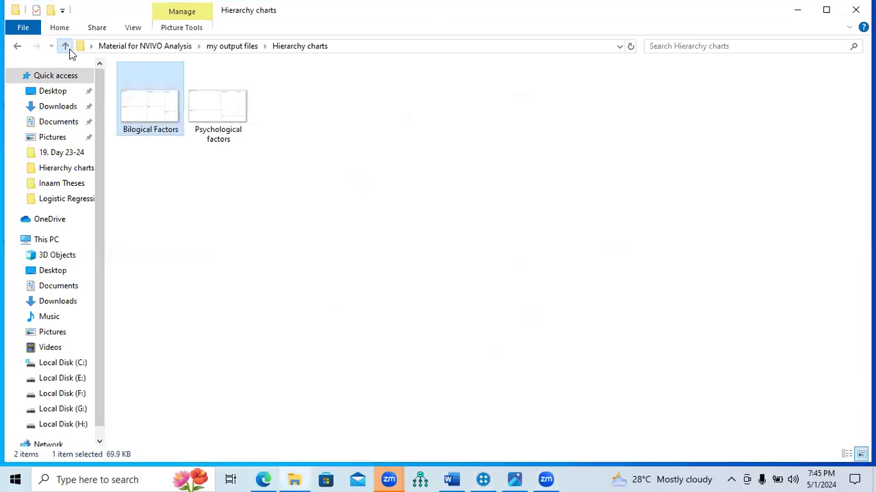
double_click(152, 102)
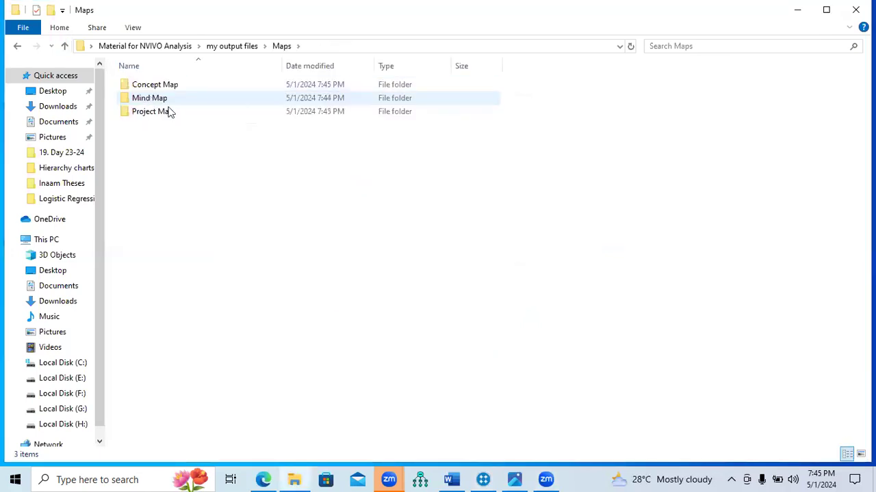
left_click(165, 88)
key("Return")
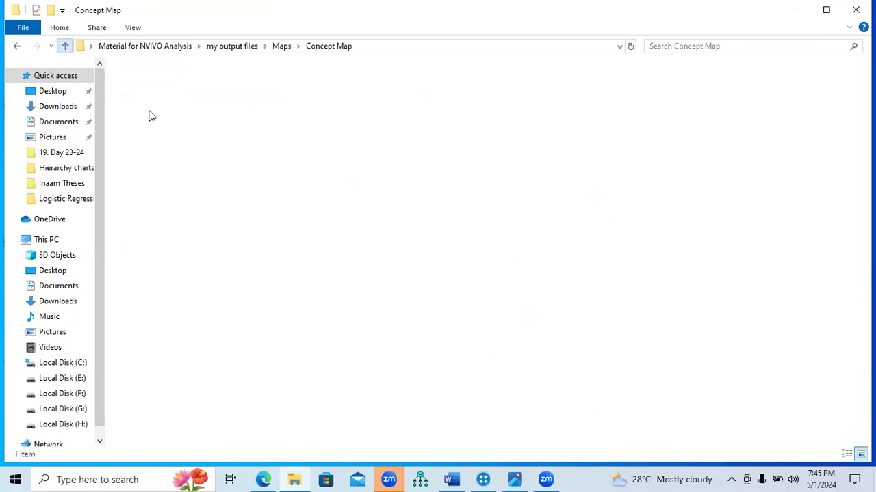
Step: View the exported Initial Idea image in the Mind Map folder and close the image viewer
key("BackSpace")
double_click(154, 101)
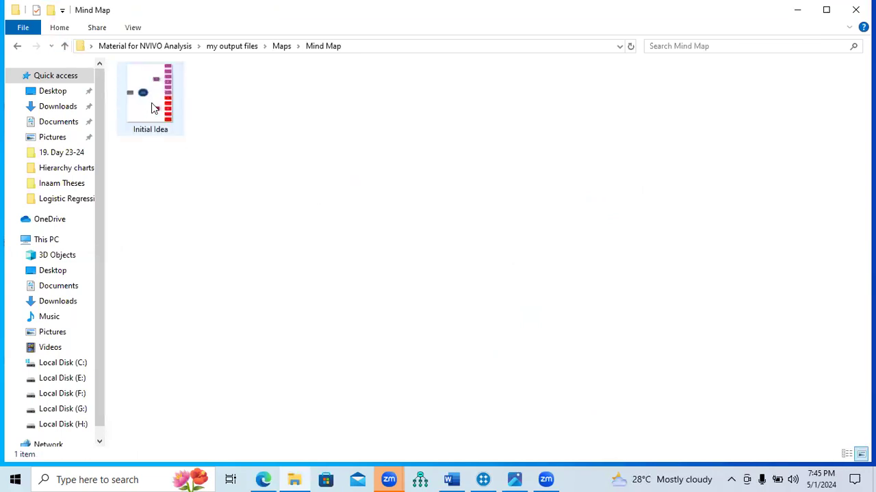
double_click(153, 108)
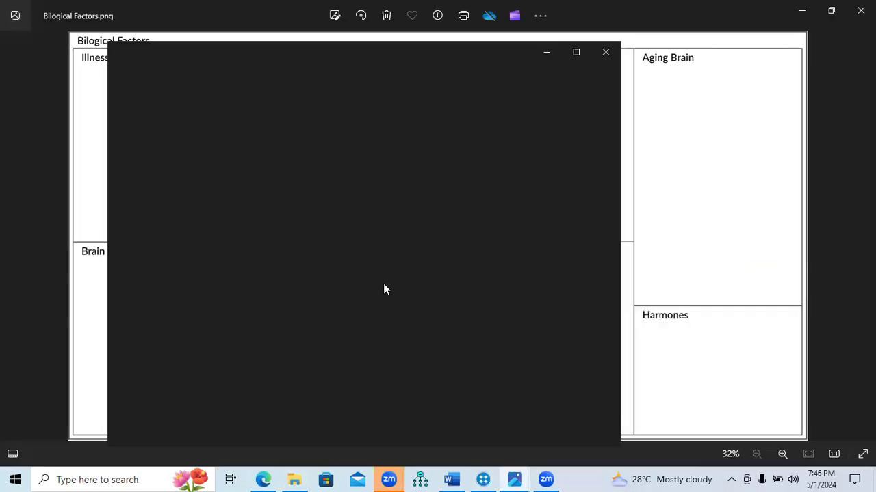
left_click(576, 52)
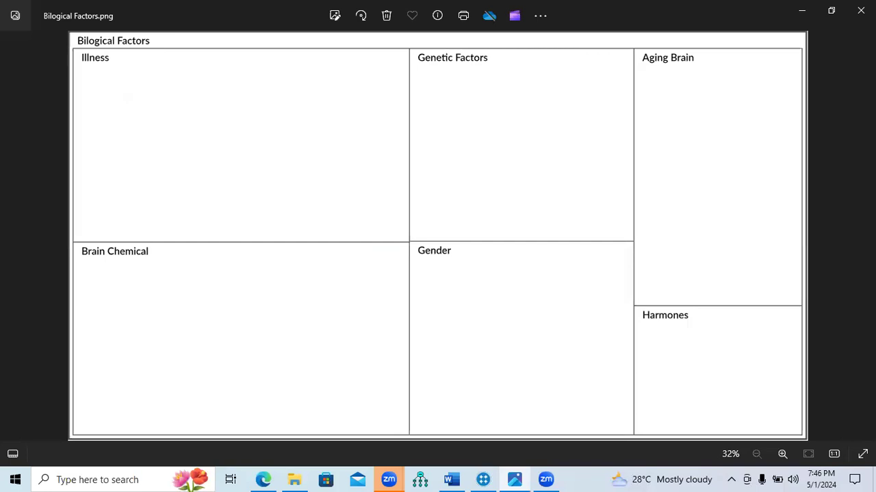
left_click(861, 11)
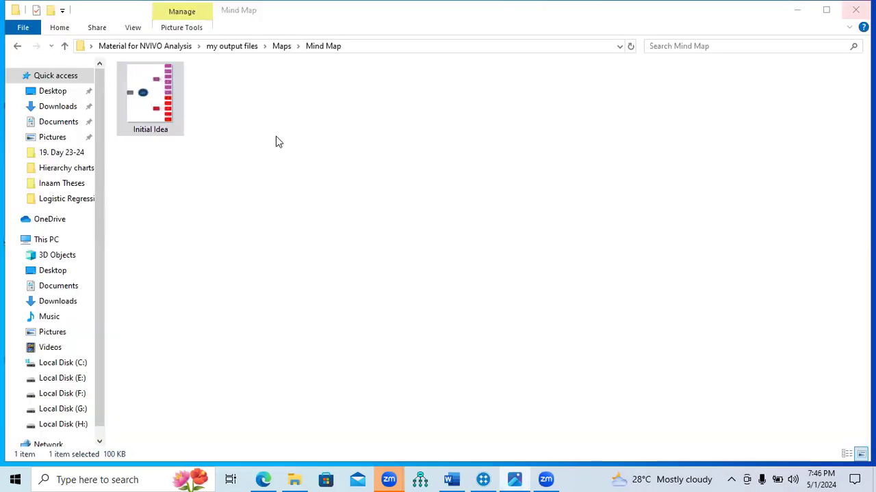
Step: View the exported Final Map image in the Project Map folder, and close the image viewer and the folder window
left_click(64, 46)
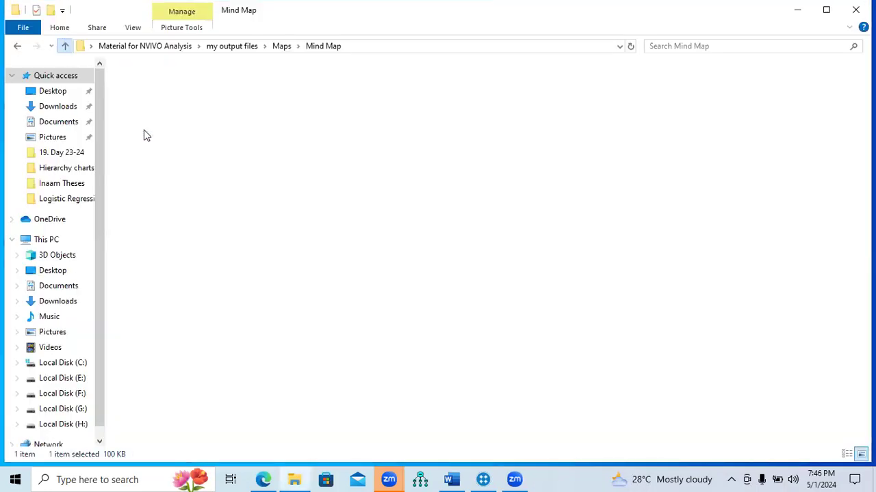
left_click(152, 113)
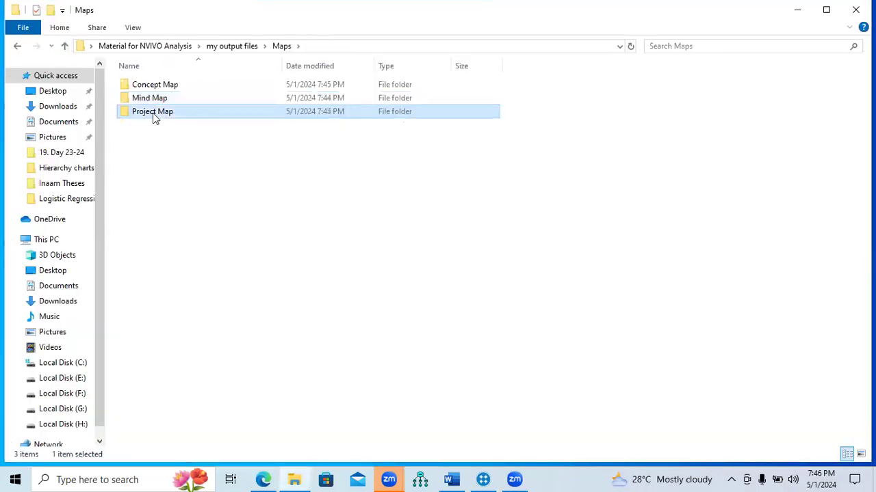
double_click(153, 113)
left_click(162, 112)
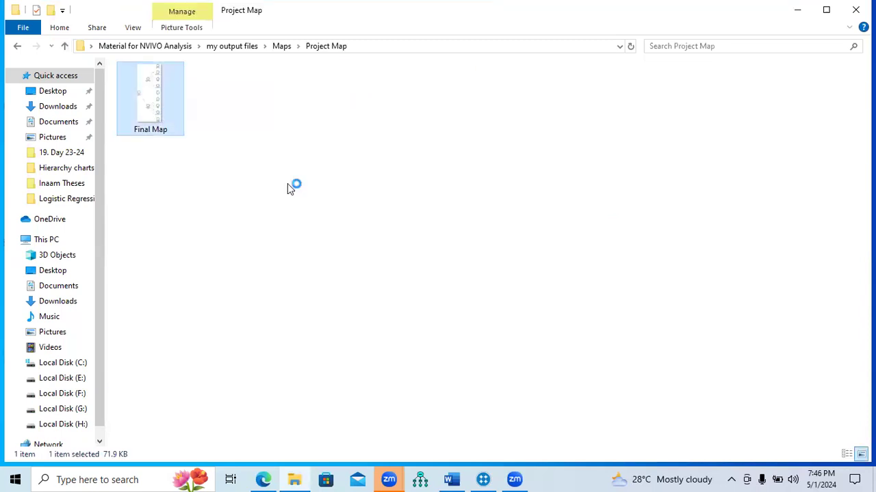
key("Return")
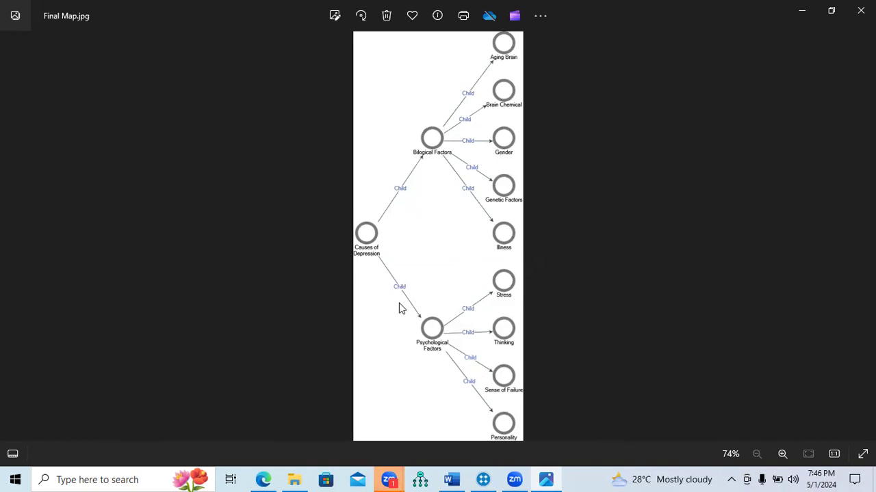
left_click(860, 10)
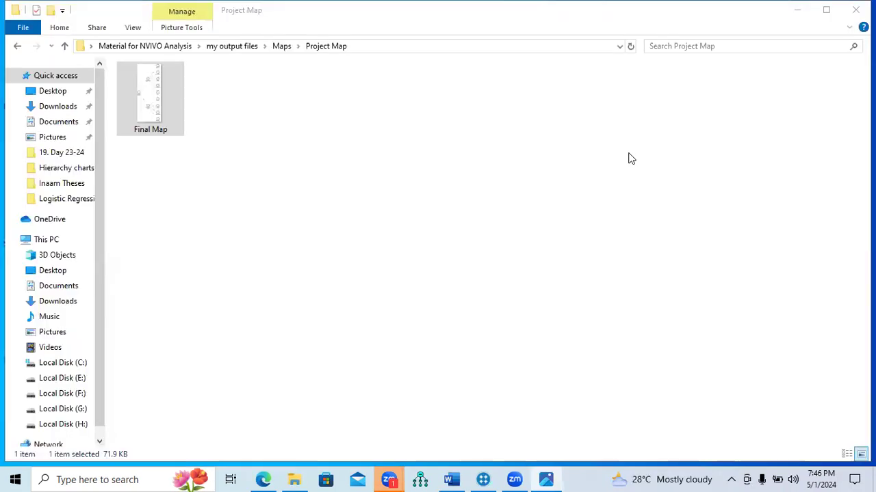
left_click(855, 10)
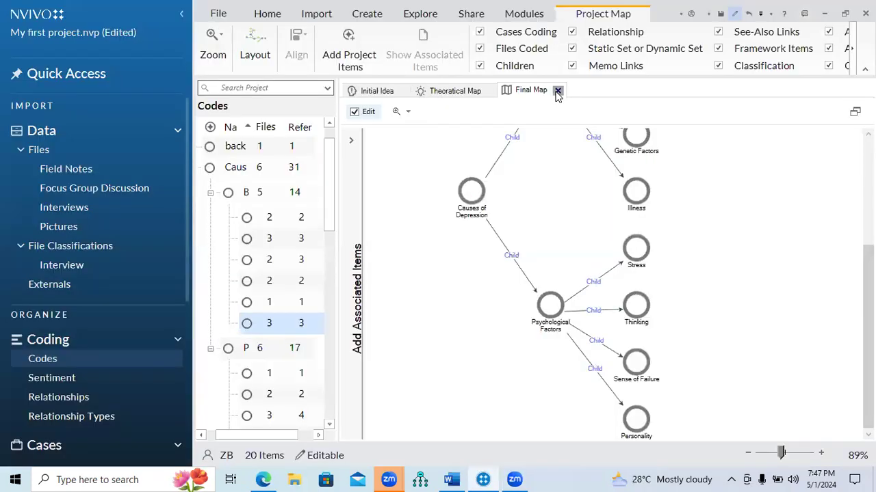
Step: Close the open Final Map, Theoratical Map and Initial Idea maps in NVivo
left_click(557, 92)
left_click(491, 91)
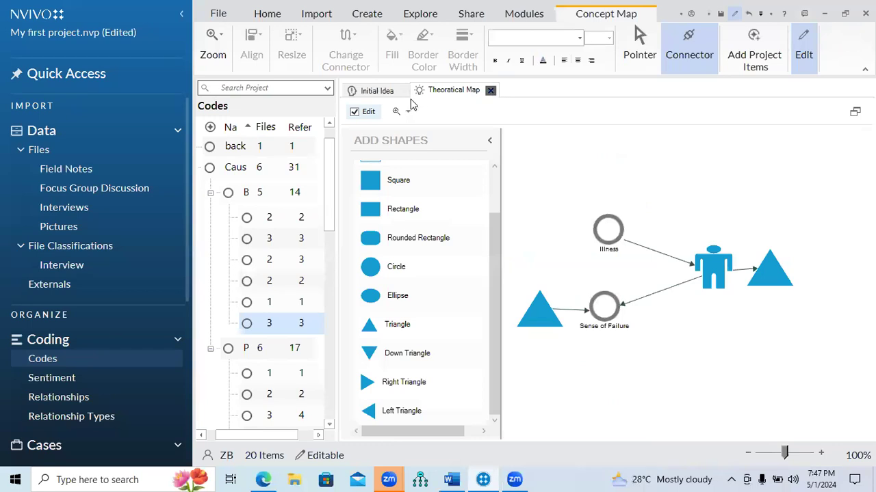
left_click(403, 91)
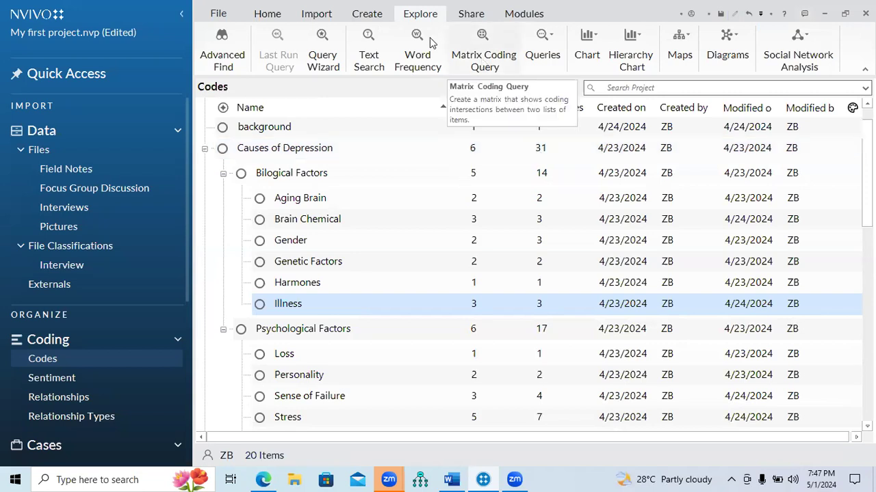
Step: Open the Relationship Types list of the project's coding
left_click(370, 15)
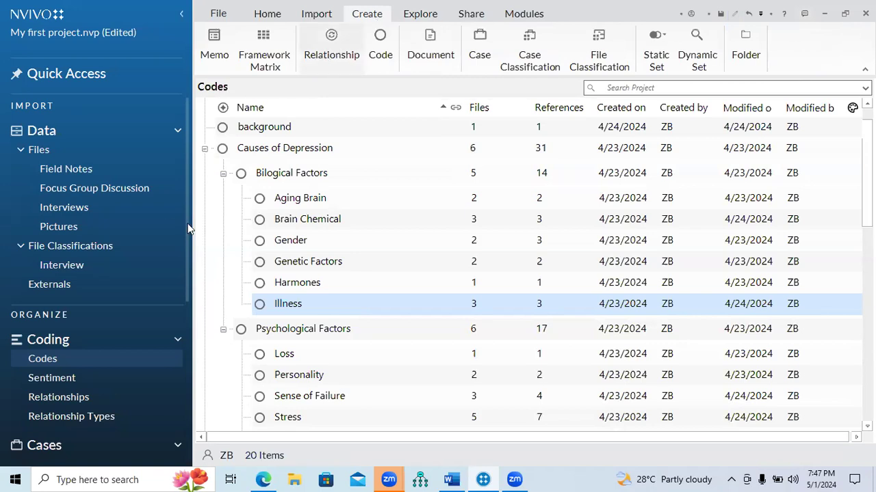
left_click_drag(186, 251, 184, 312)
scroll(81, 263, "up", 1)
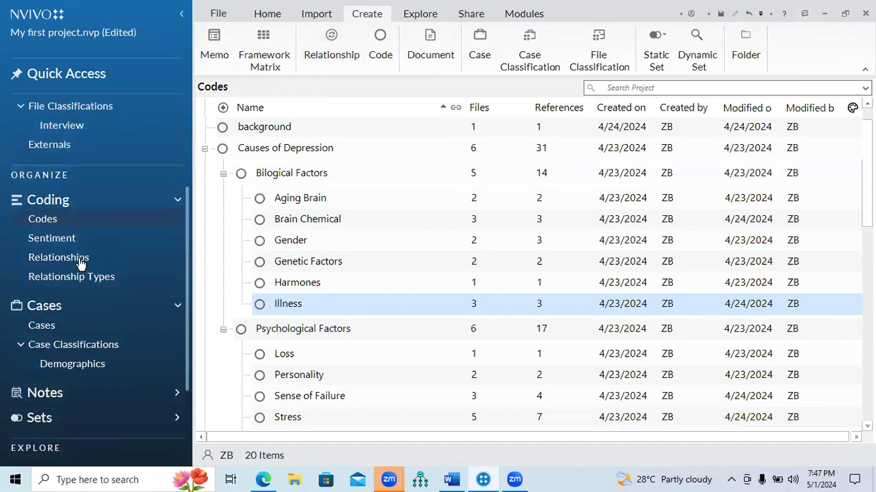
left_click(80, 262)
left_click(80, 277)
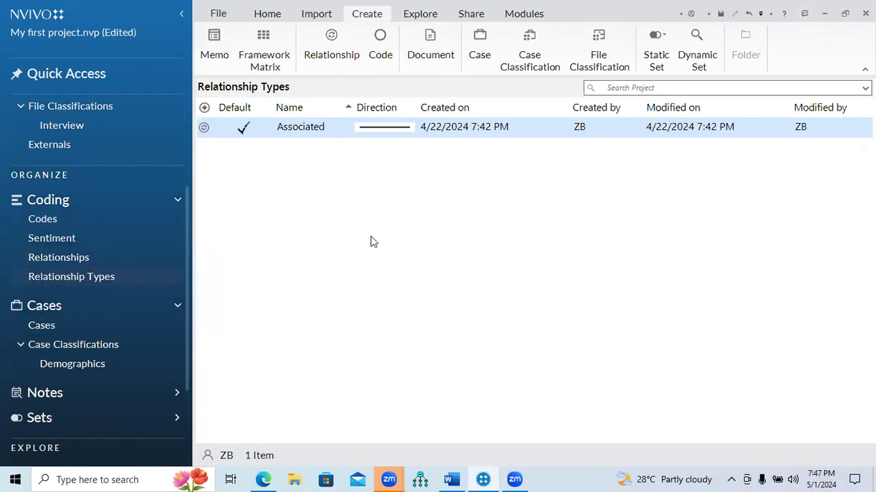
Step: Start creating a new relationship type in the Relationship Types list
right_click(209, 131)
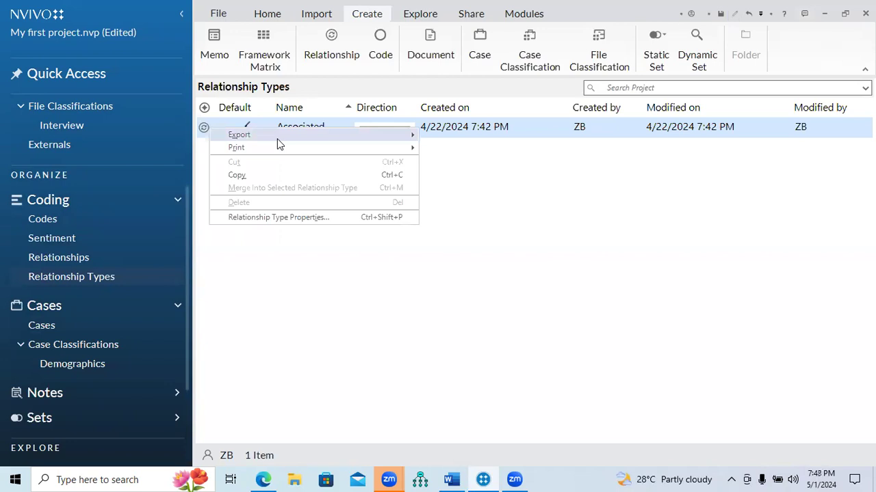
left_click(346, 234)
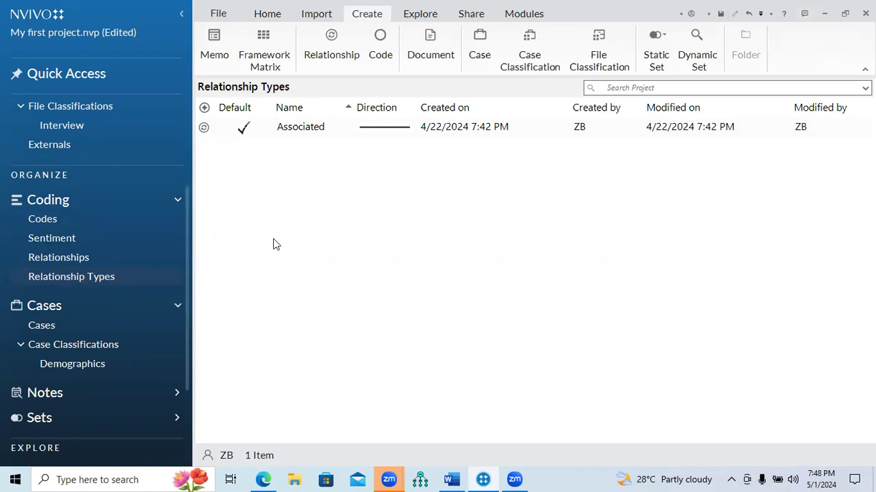
right_click(333, 185)
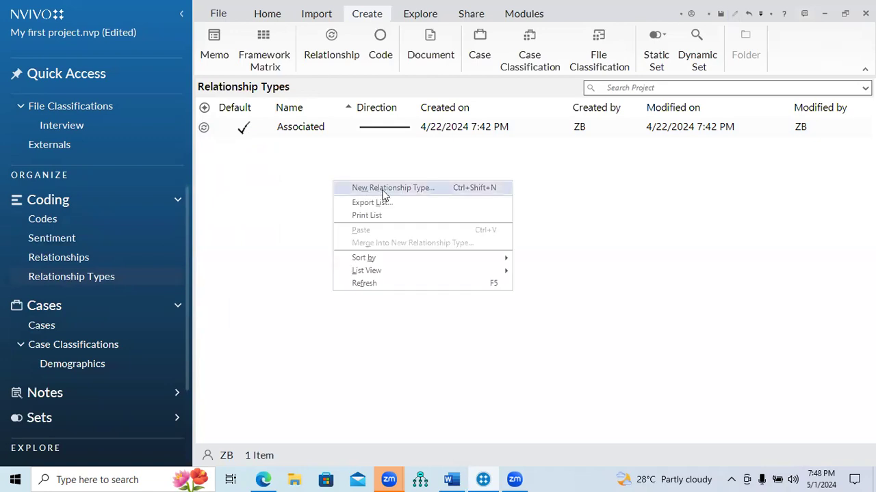
left_click(430, 194)
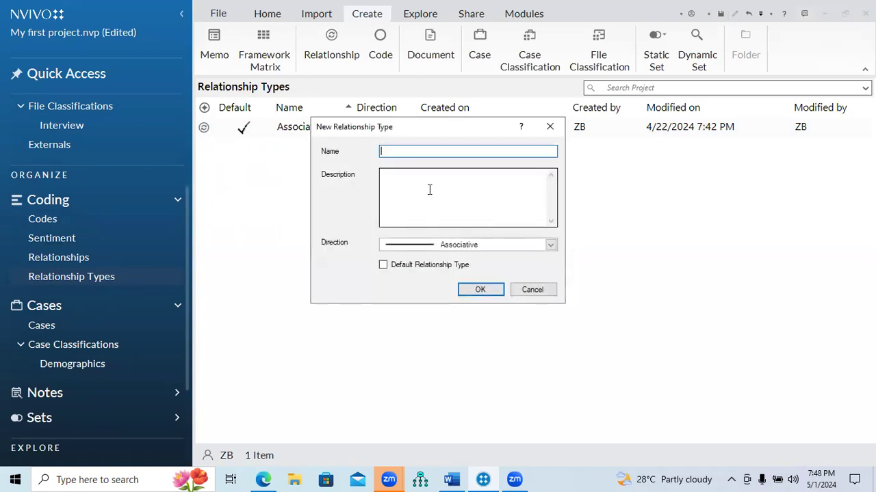
Step: Save the project at the save reminder and choose Associative as the new relationship type's direction
left_click(550, 247)
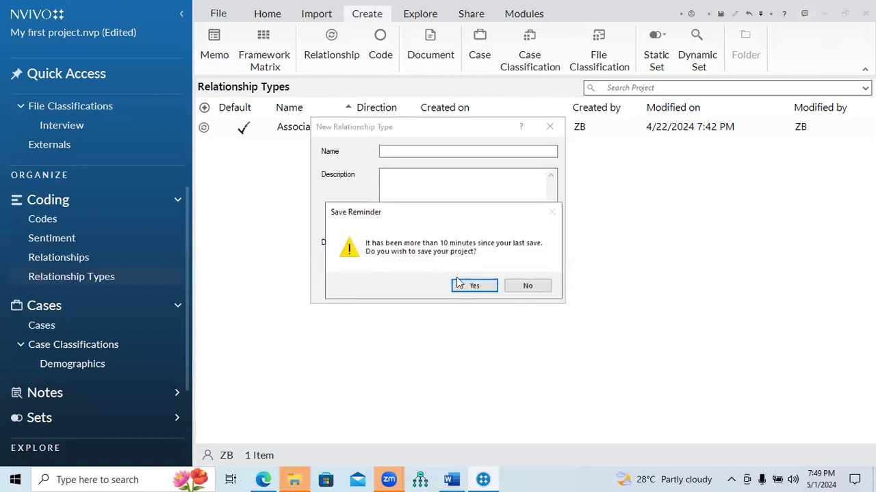
left_click(471, 285)
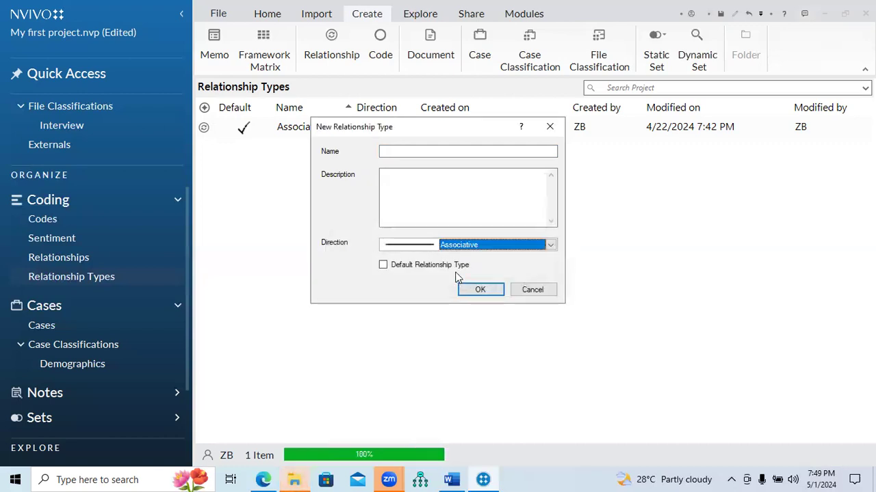
left_click(548, 246)
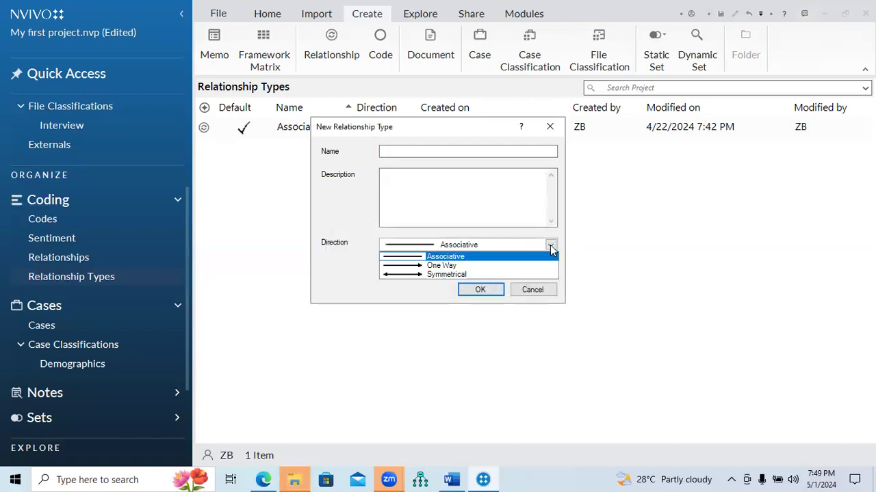
left_click(459, 257)
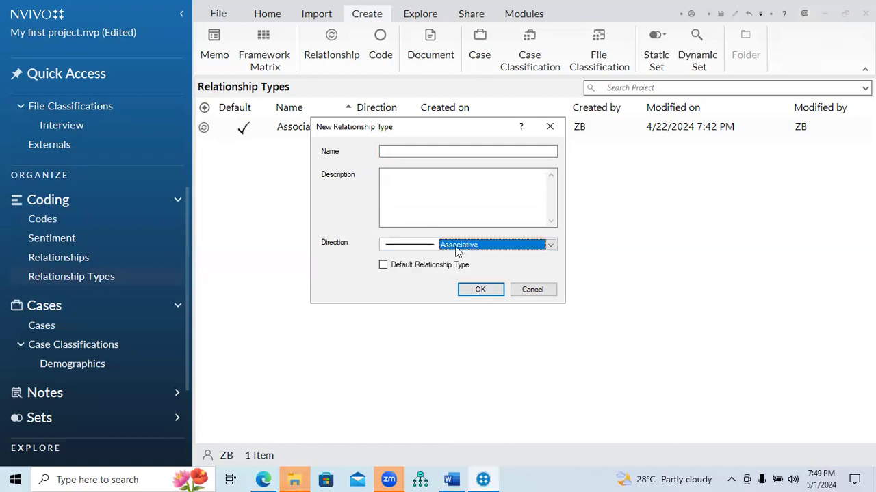
Step: Name the new relationship type Correlation and add it to the Relationship Types list
left_click(424, 152)
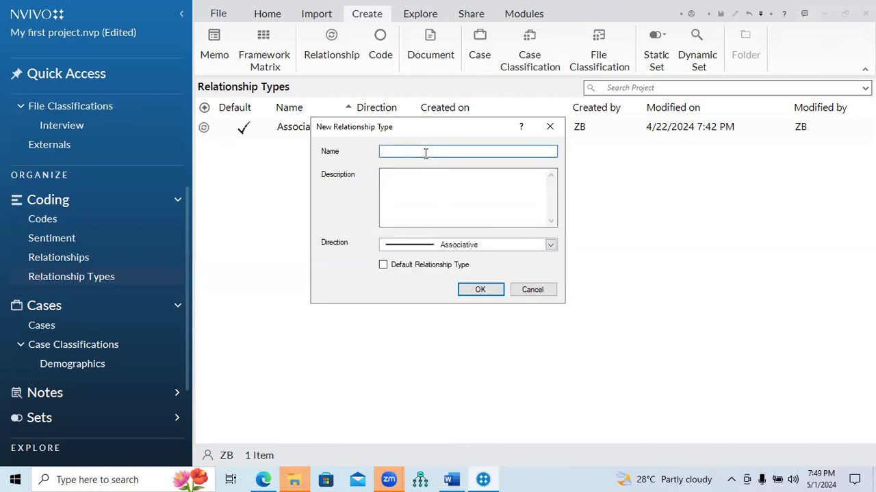
type("Correlation")
left_click(480, 289)
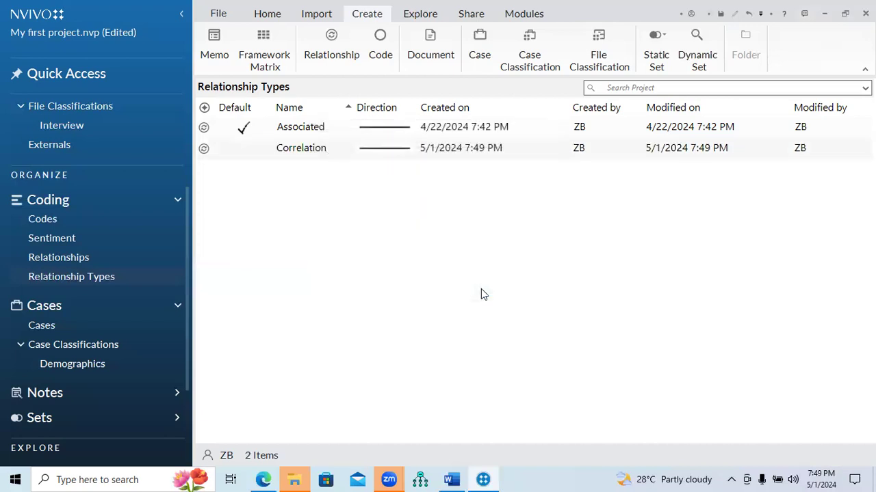
left_click(295, 154)
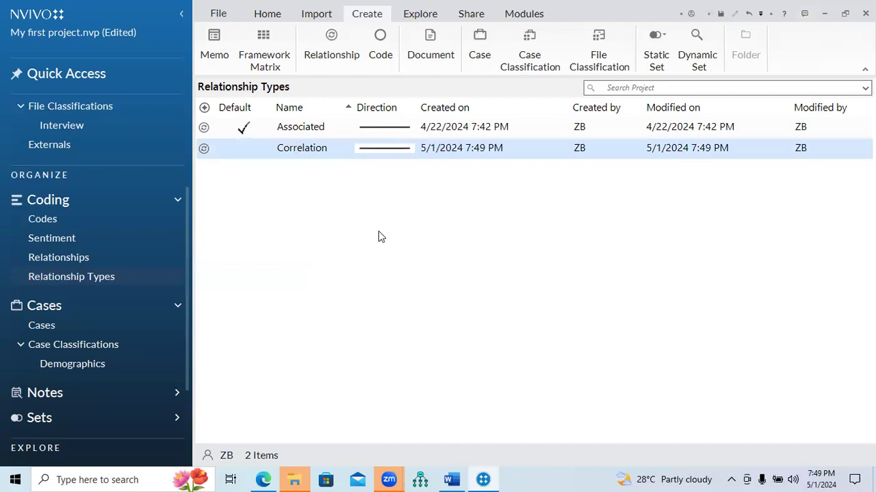
Step: Start another new relationship type and set its direction to One Way
right_click(357, 197)
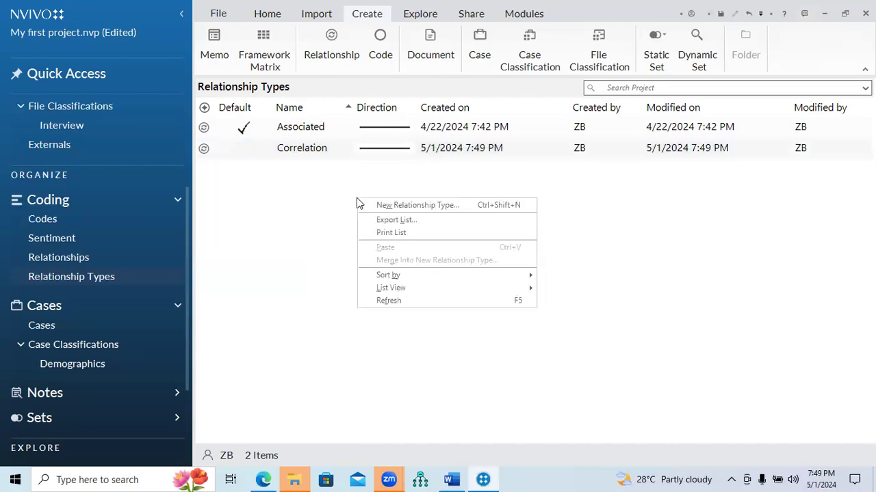
left_click(396, 204)
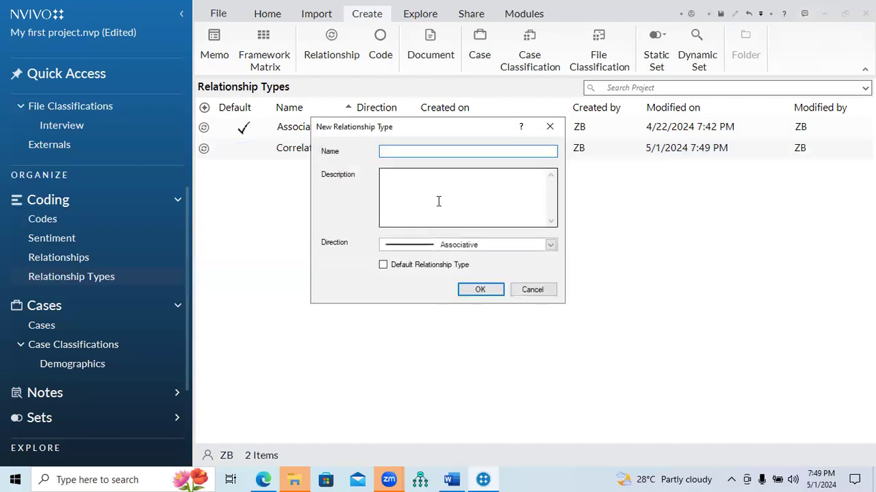
left_click(551, 246)
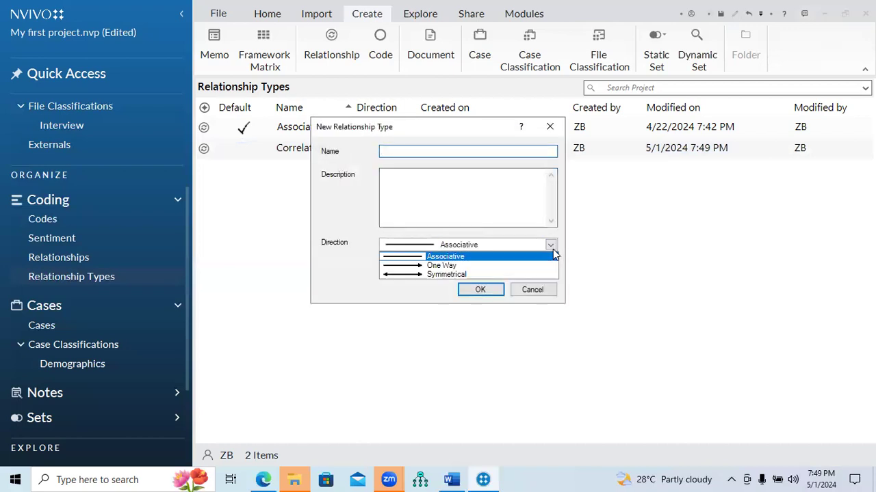
left_click(518, 265)
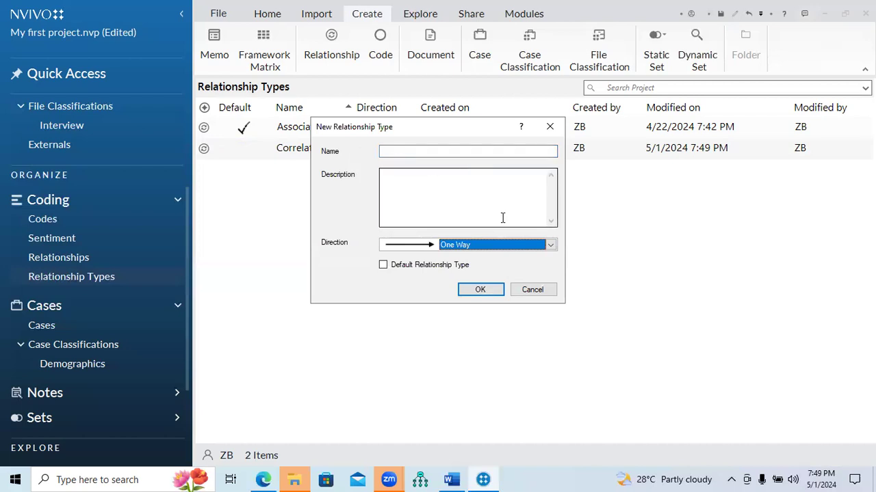
Step: Name the one-way relationship type Impact and create it
left_click(443, 151)
type("Inpa")
key("BackSpace")
key("BackSpace")
key("BackSpace")
type("mpa")
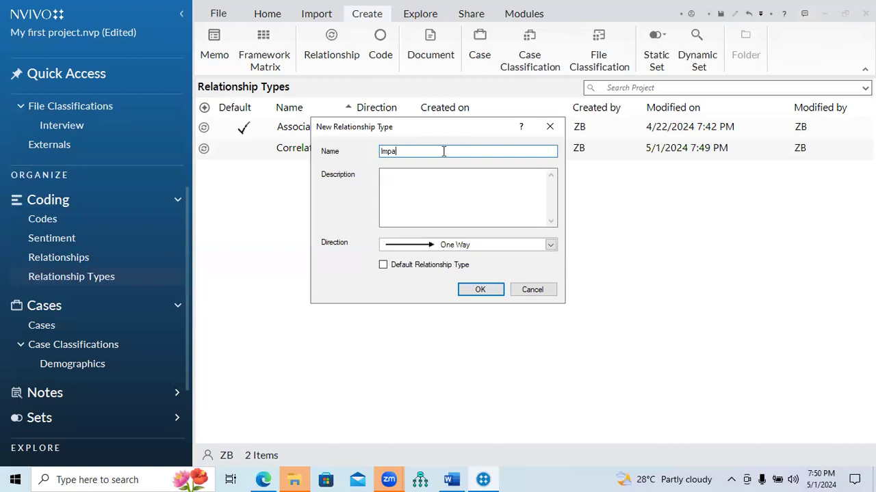
type("tcts")
key("BackSpace")
key("BackSpace")
key("BackSpace")
type("cts")
key("BackSpace")
key("BackSpace")
key("BackSpace")
type("ct")
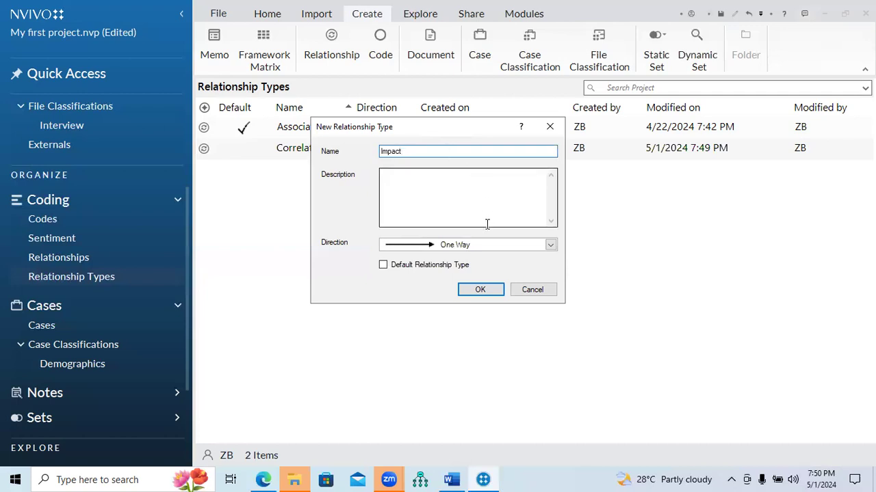
left_click(482, 289)
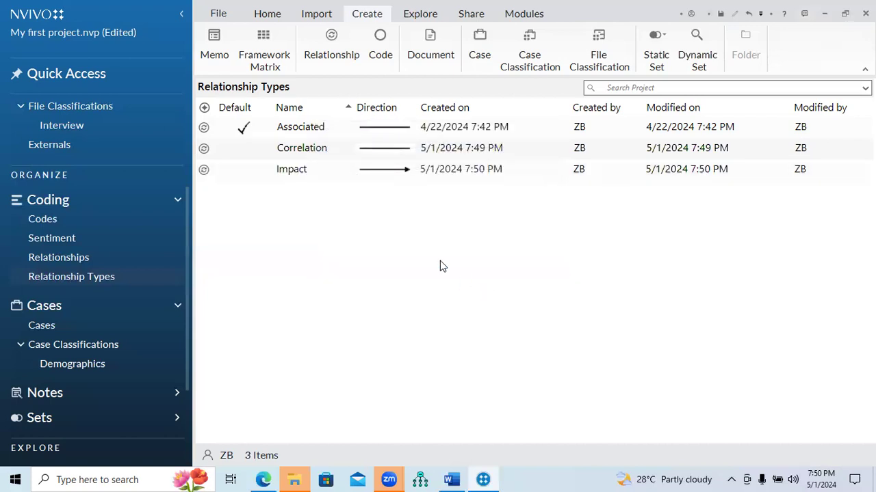
Step: Start a further new relationship type and set its direction to Symmetrical
right_click(335, 199)
left_click(370, 206)
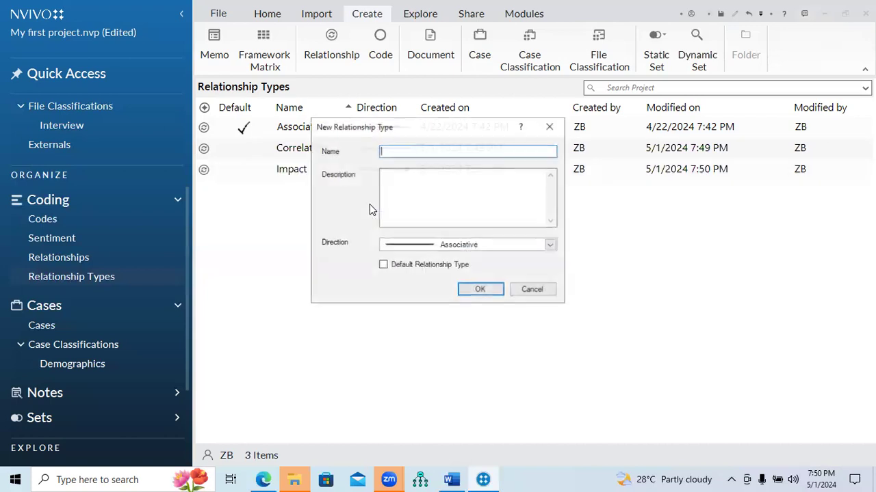
left_click(549, 245)
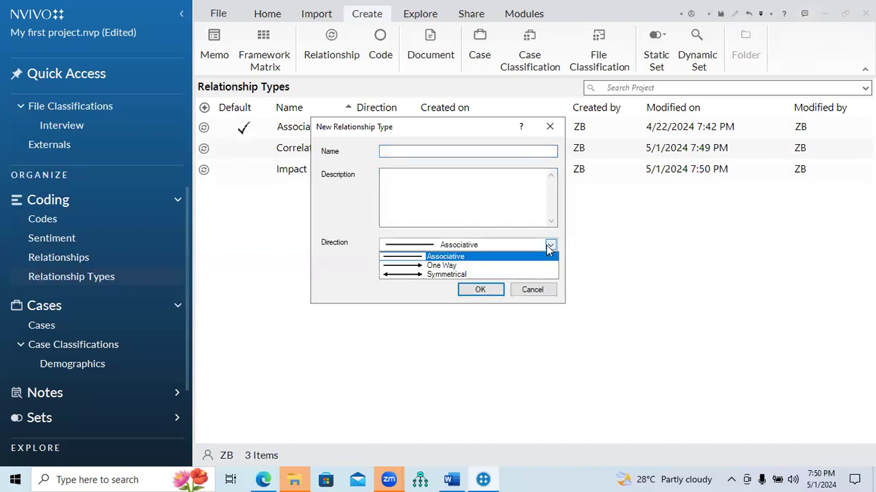
left_click(511, 274)
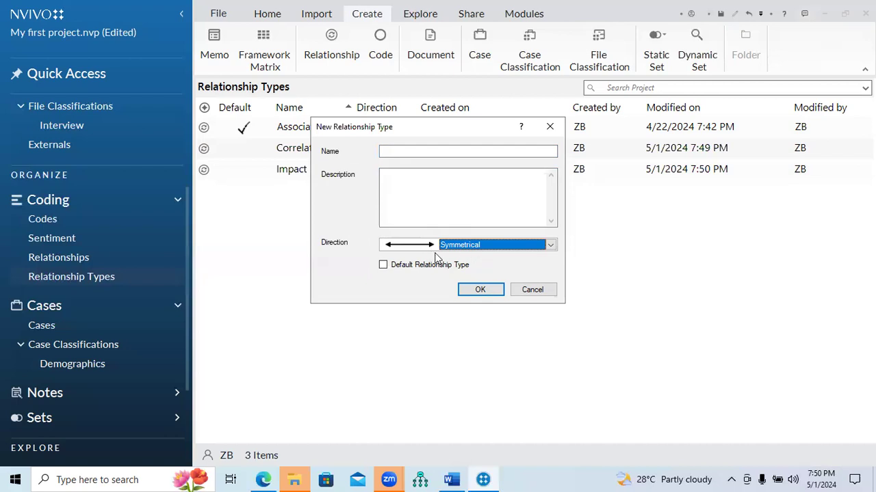
Step: Name the symmetrical relationship type Two way Impact and create it
left_click(404, 150)
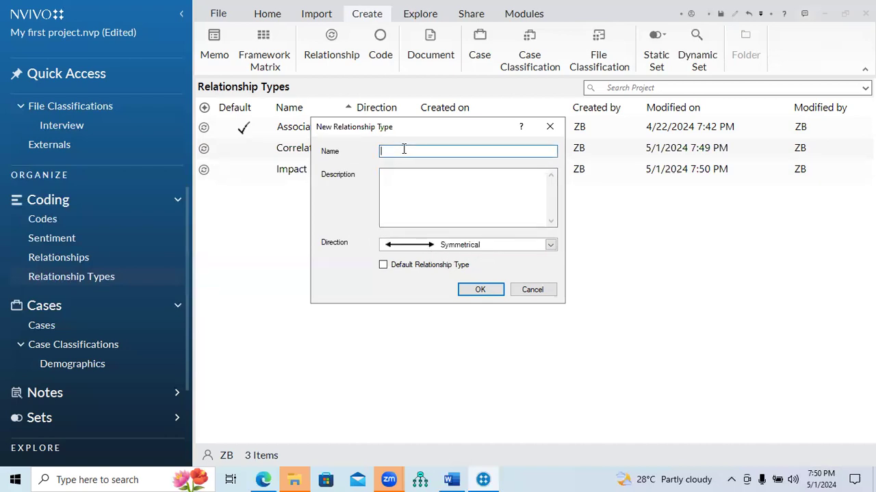
type("Two way Impact")
key("BackSpace")
type("c")
left_click(481, 290)
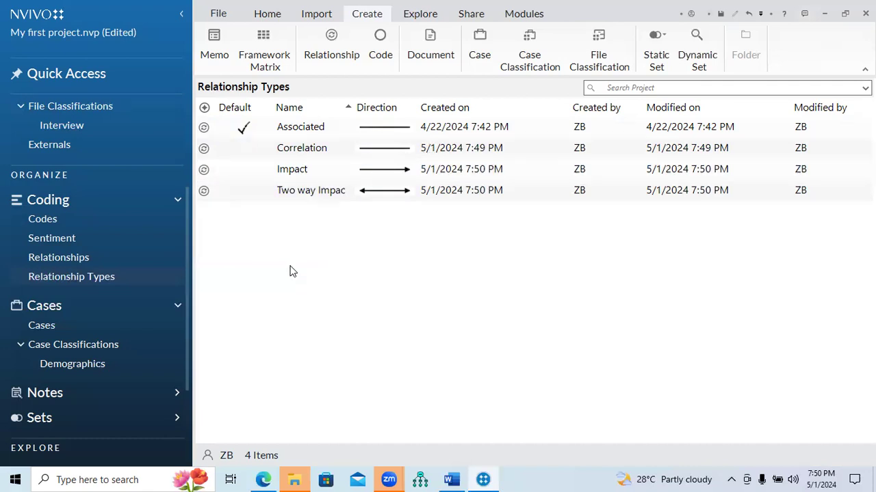
Step: Start a new relationship in the project's Relationships list and set its relationship type to Correlation
left_click(59, 259)
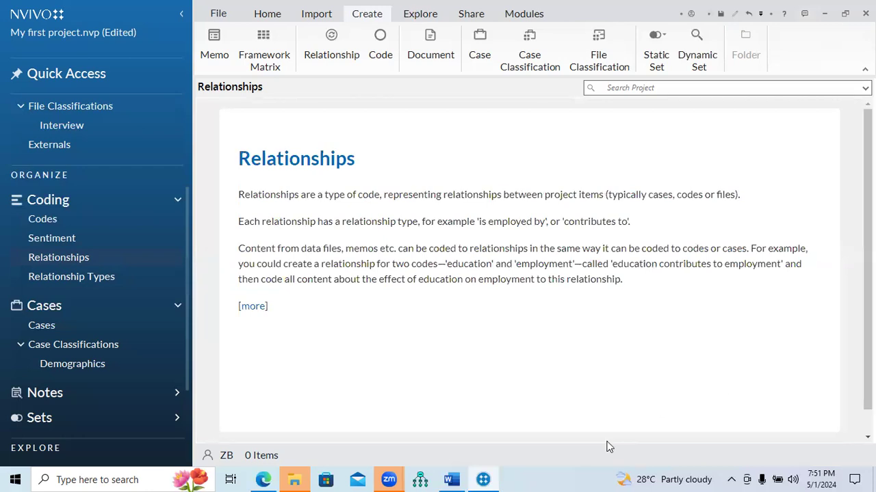
left_click(568, 420)
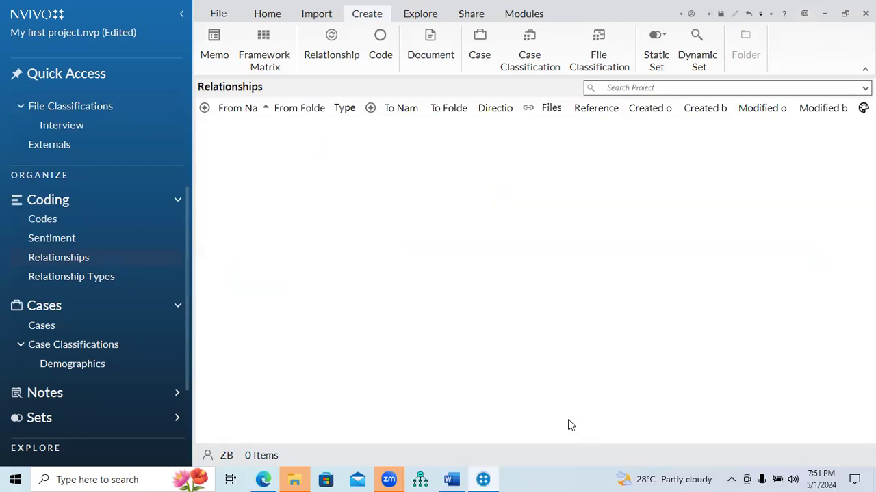
right_click(356, 158)
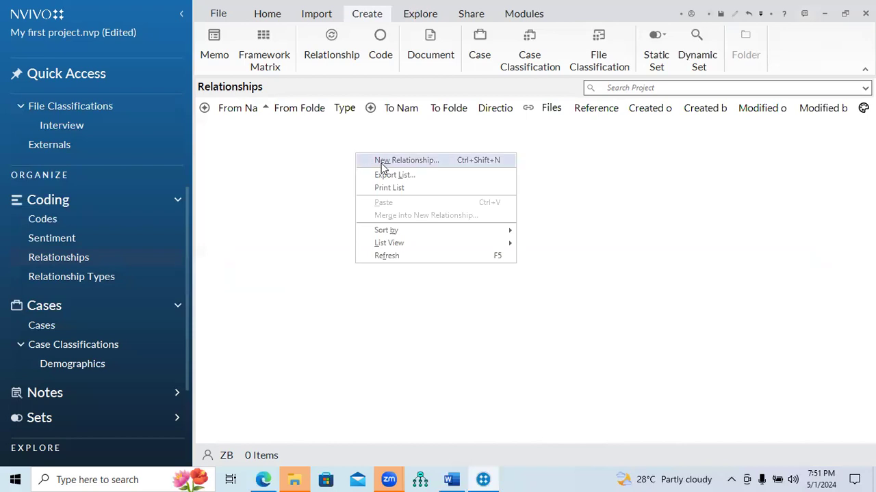
left_click(430, 165)
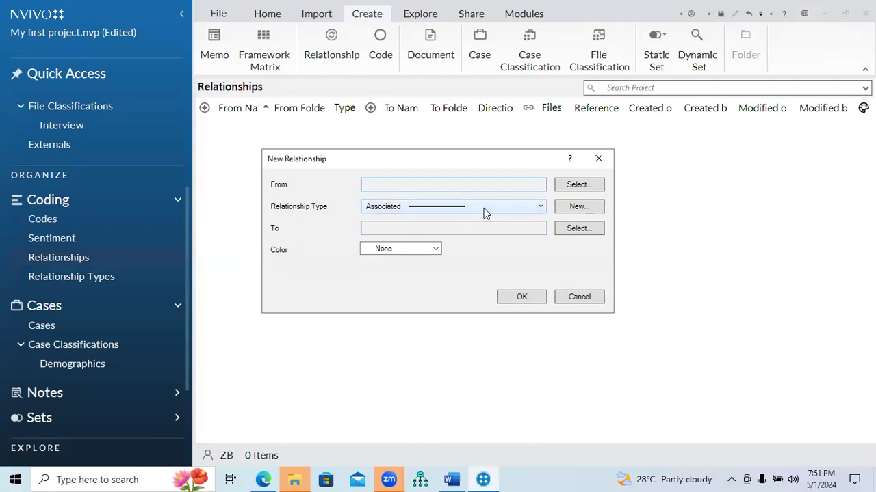
left_click(511, 208)
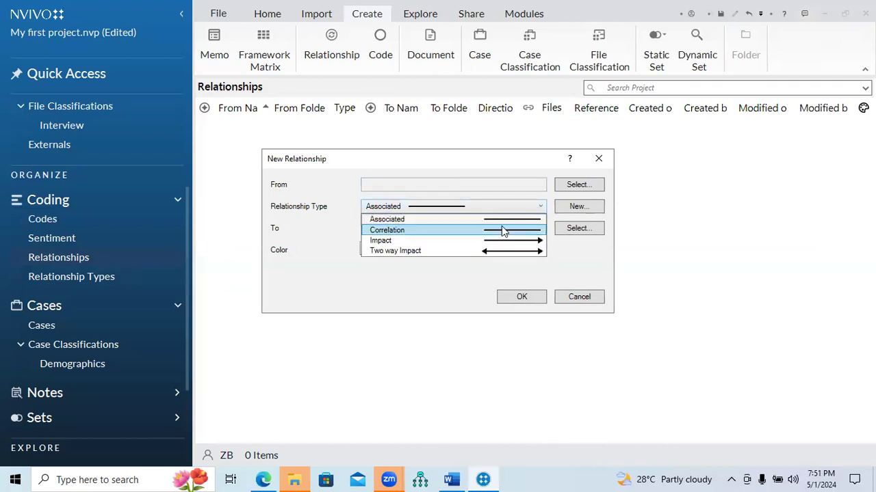
left_click(502, 229)
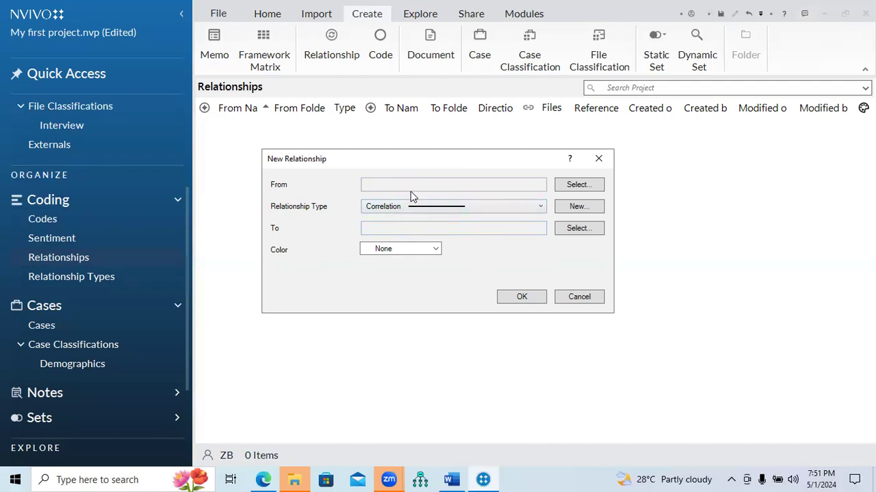
Step: Set the relationship's From item to the Illness code under Causes of Depression, Bilogical Factors
left_click(587, 185)
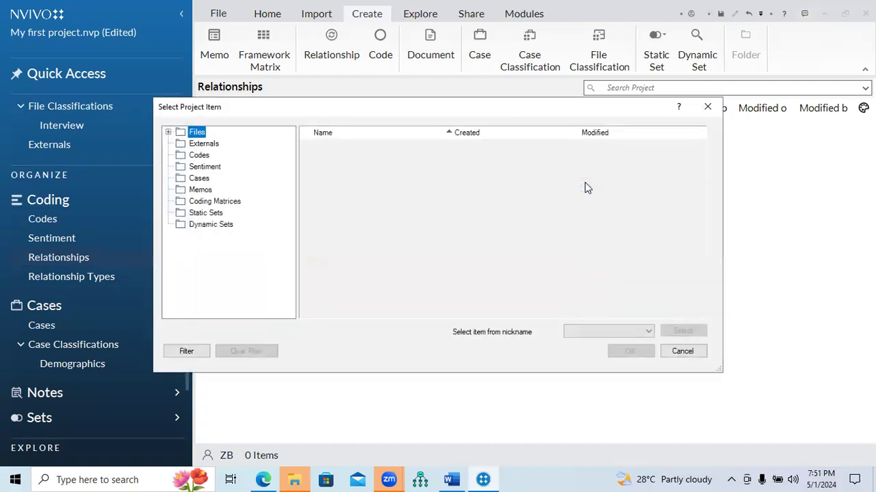
left_click(185, 157)
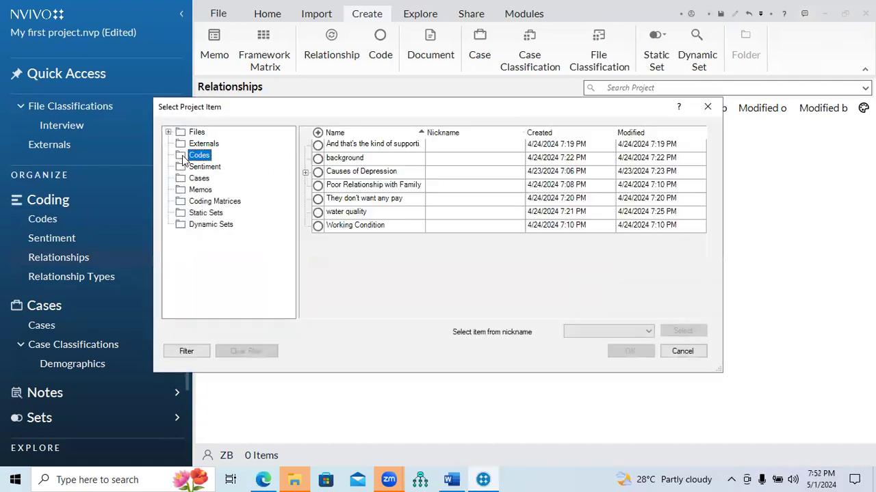
left_click(304, 176)
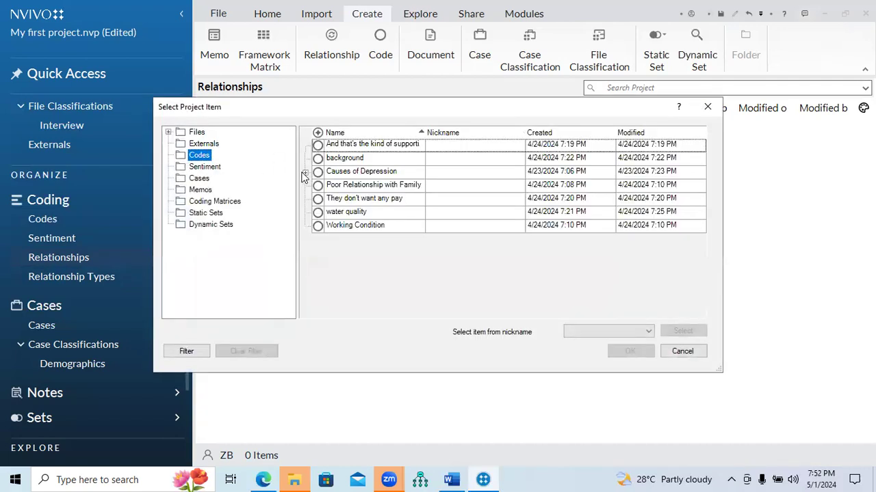
left_click(305, 173)
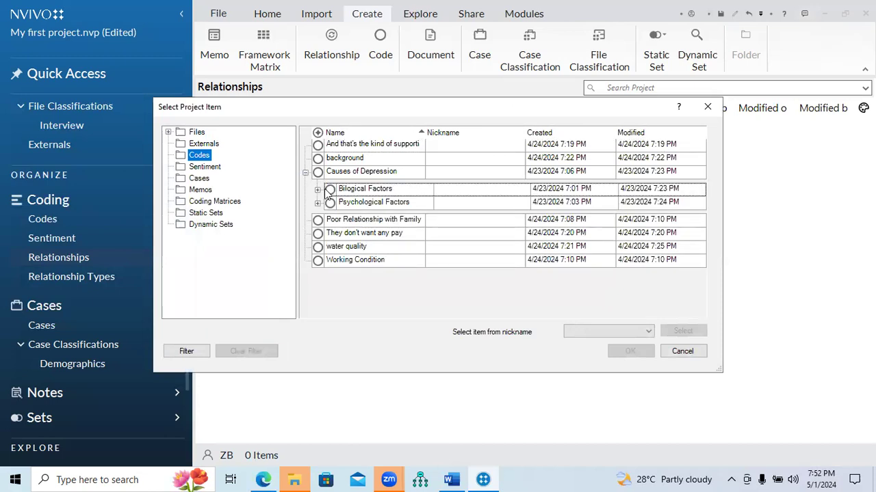
left_click(317, 191)
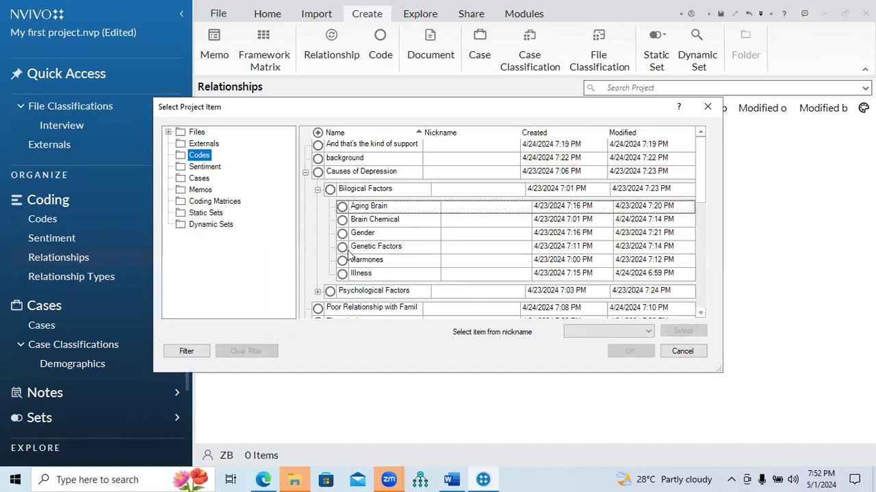
left_click(344, 274)
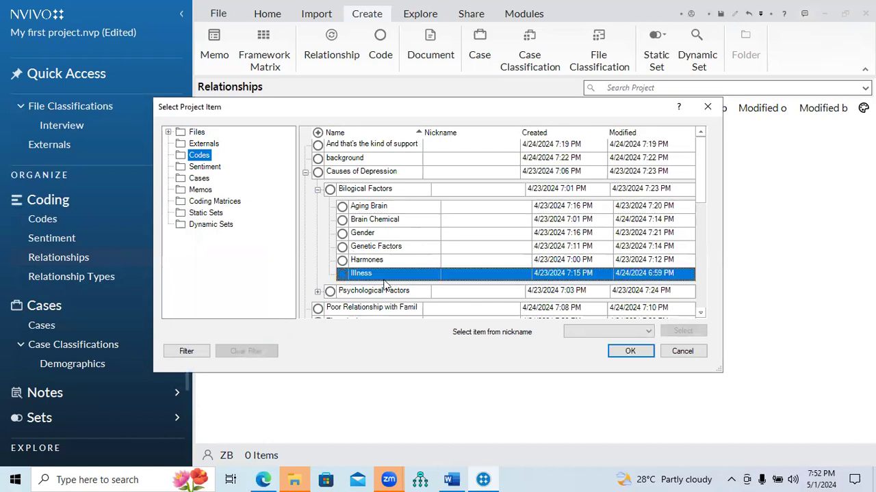
left_click(635, 351)
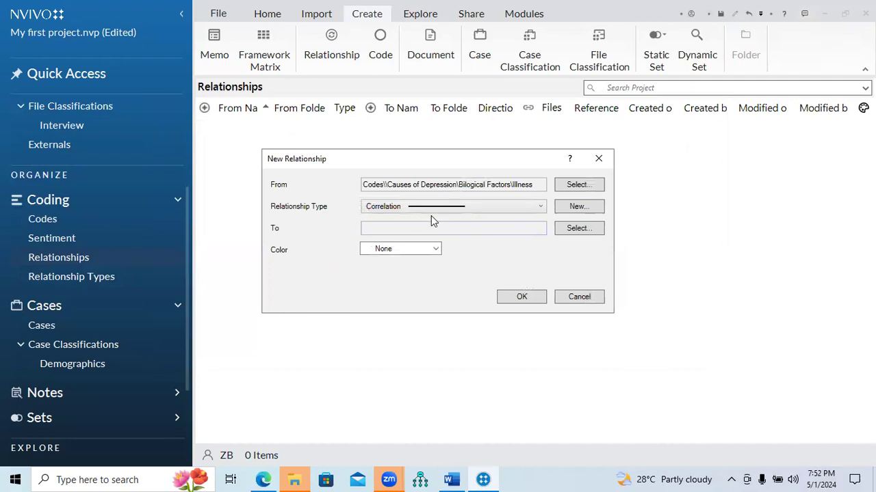
Step: Set the relationship's To item to the Brain Chemical code under Causes of Depression, Bilogical Factors
left_click(578, 231)
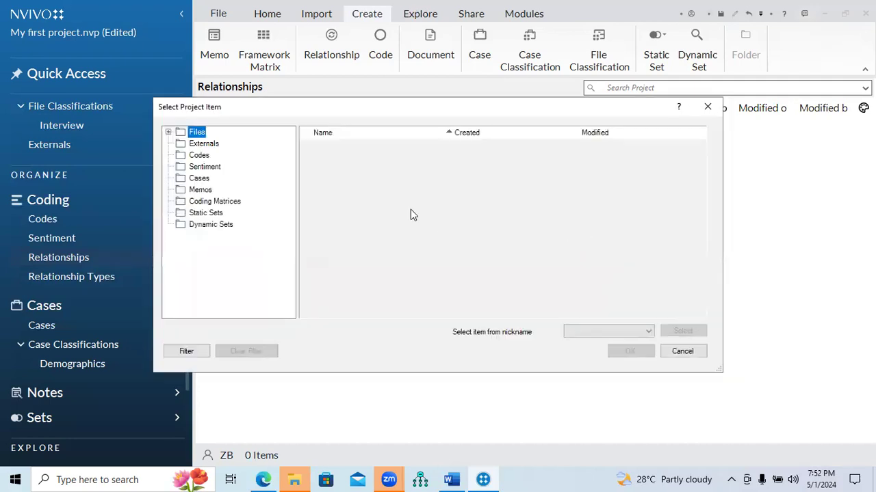
left_click(195, 156)
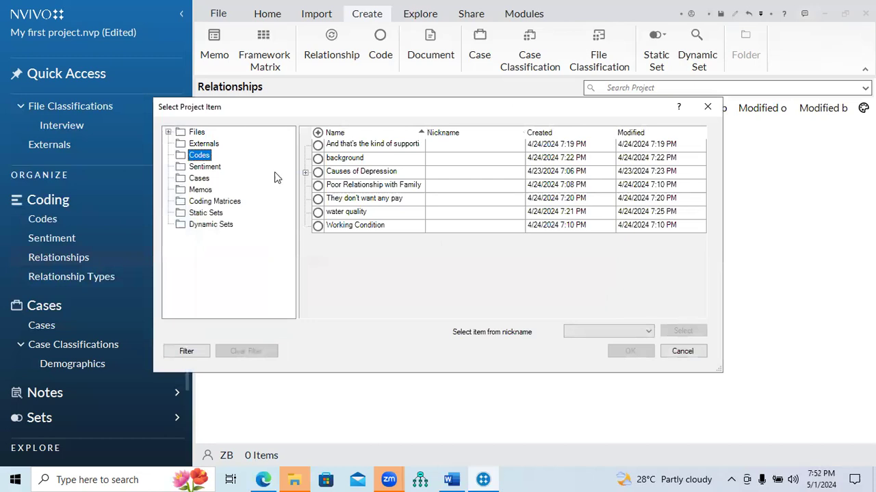
left_click(305, 172)
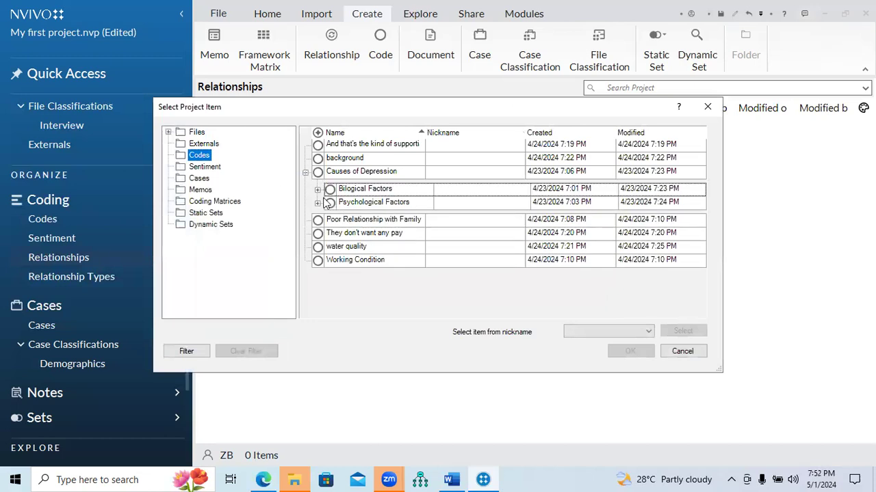
left_click(317, 189)
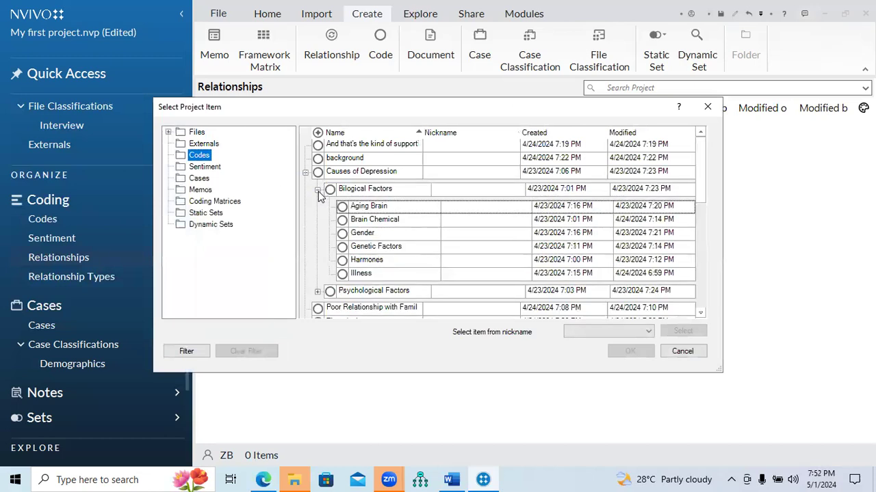
left_click(363, 220)
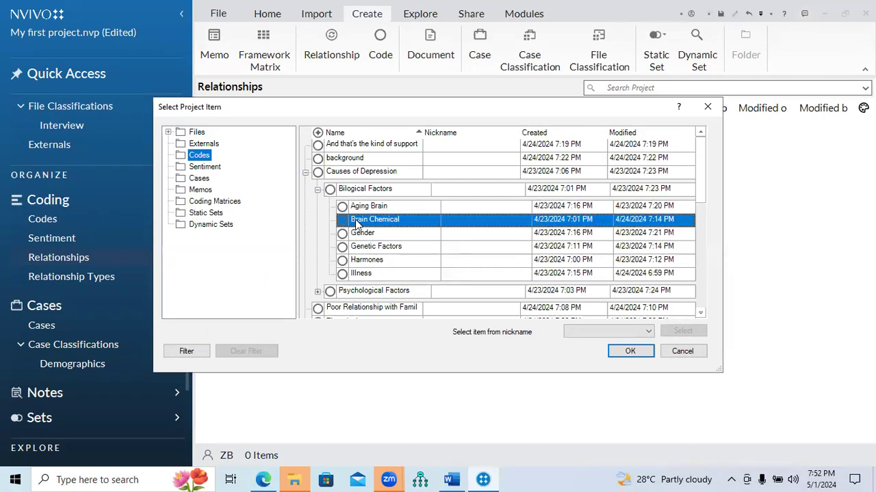
left_click(628, 351)
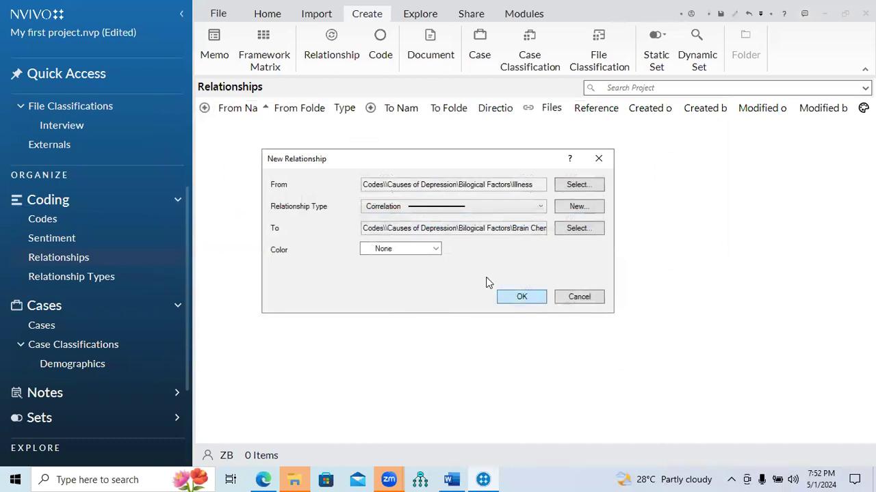
Step: Set the color of the Illness to Brain Chemical relationship to Green and create the relationship
left_click(433, 250)
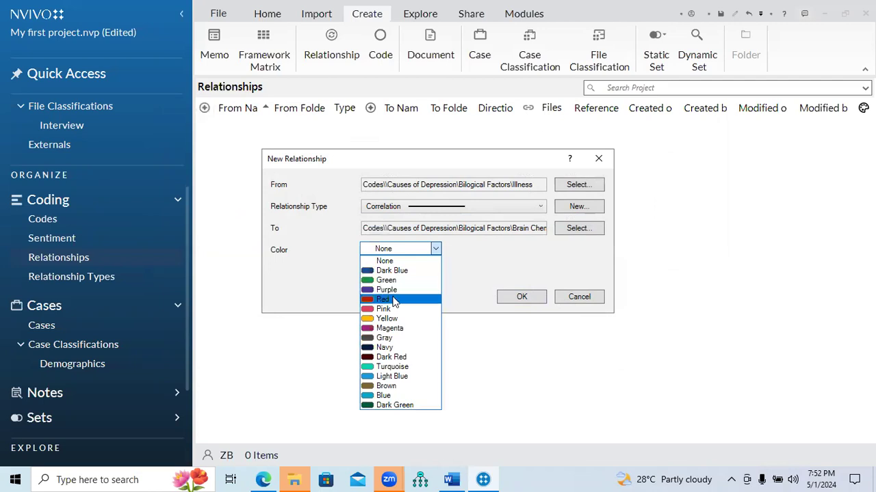
left_click(393, 281)
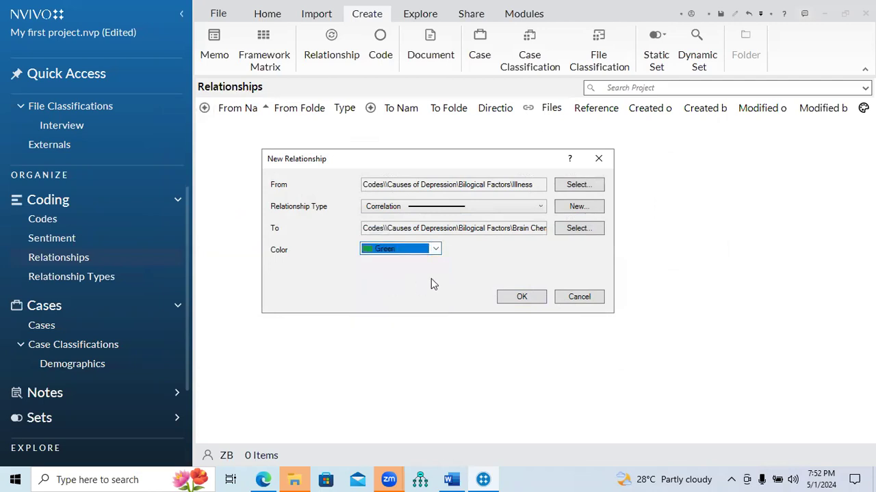
left_click(518, 298)
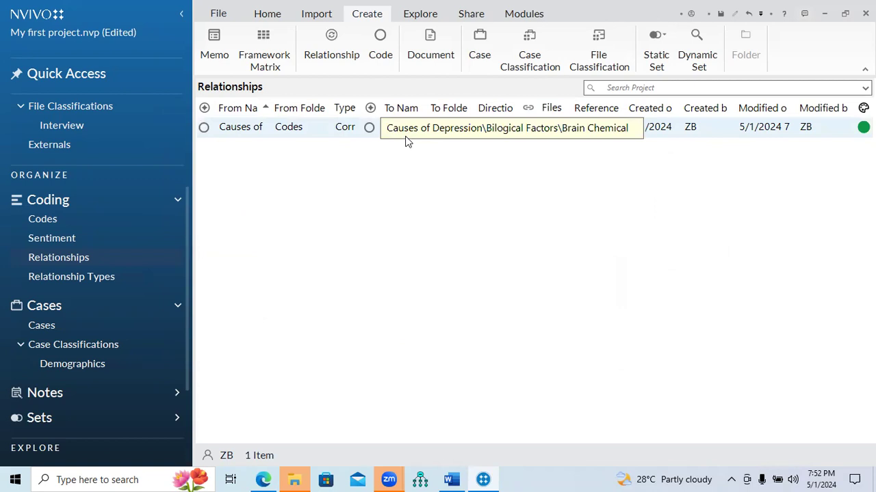
Step: Start another new relationship in the Relationships list and set its relationship type to Impact
right_click(338, 158)
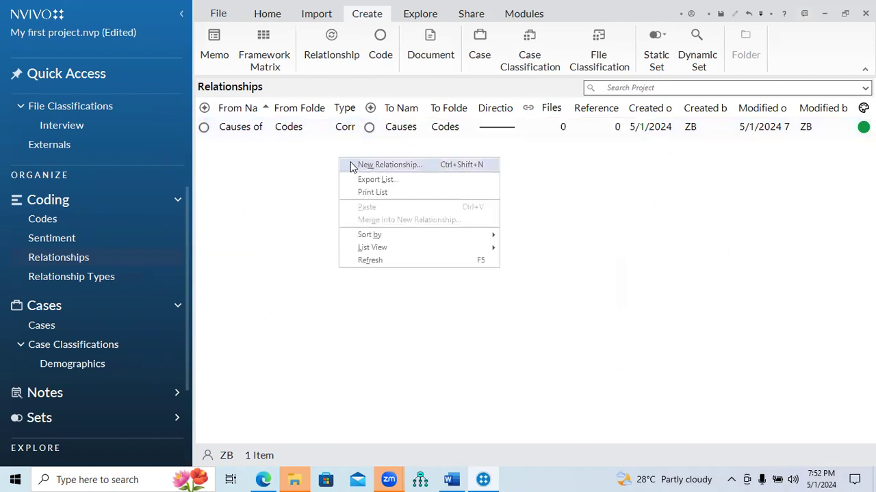
left_click(373, 167)
left_click(510, 207)
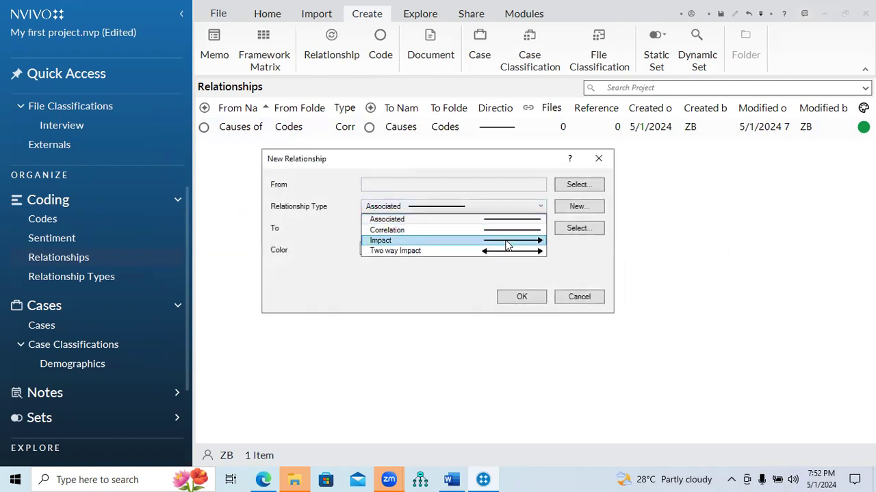
left_click(507, 240)
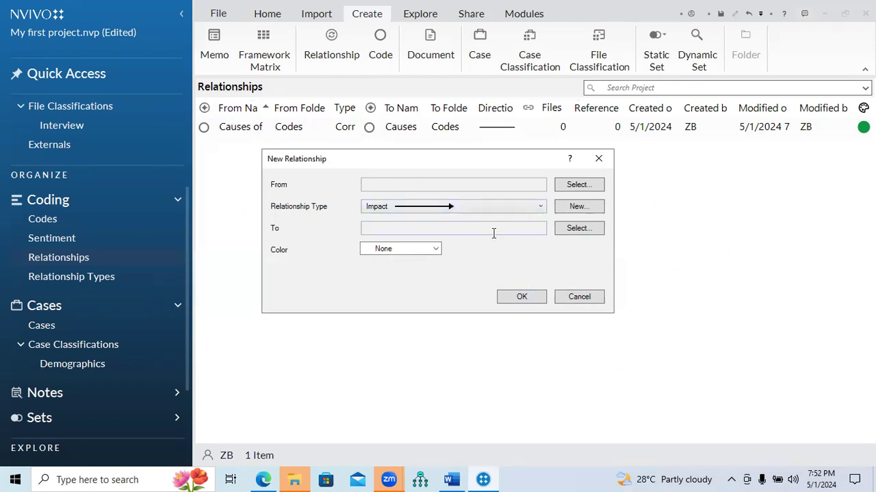
Step: Set the Impact relationship's From item to the Genetic Factors code under Causes of Depression, Bilogical Factors
left_click(571, 186)
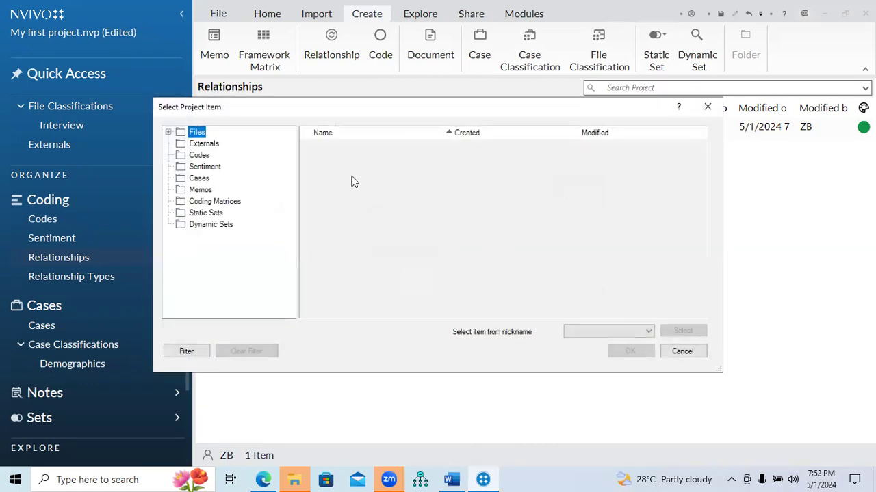
left_click(180, 157)
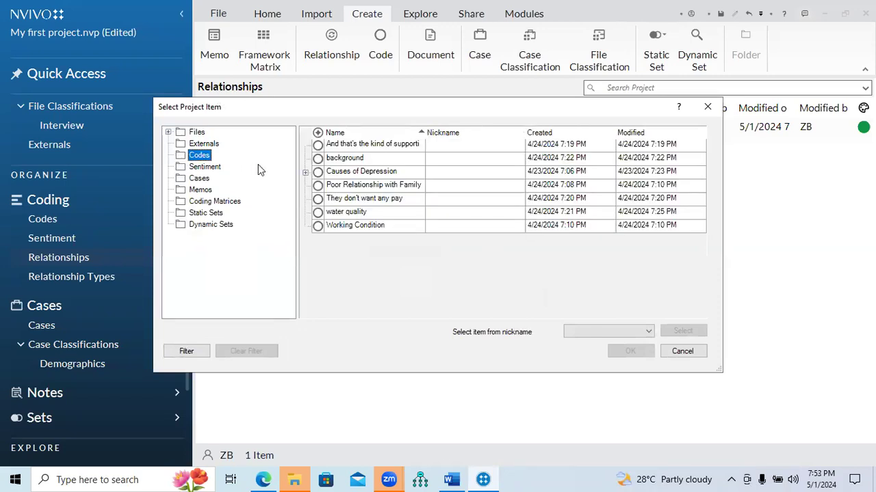
left_click(305, 172)
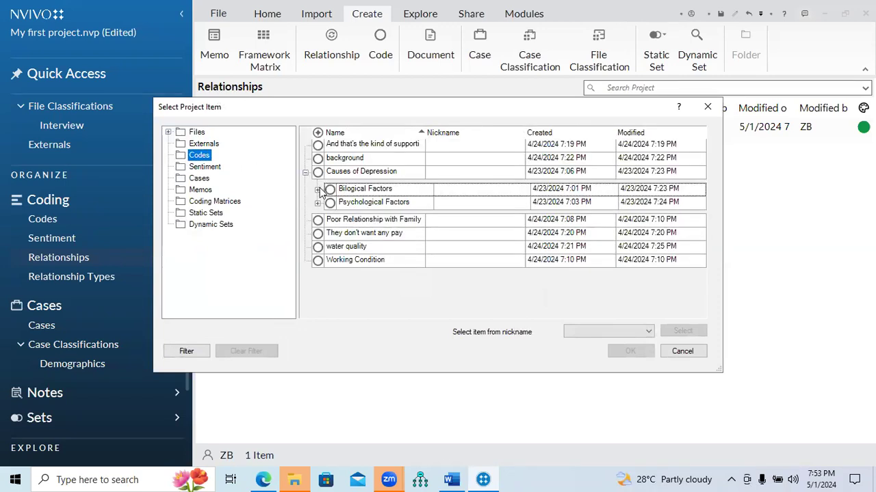
left_click(318, 189)
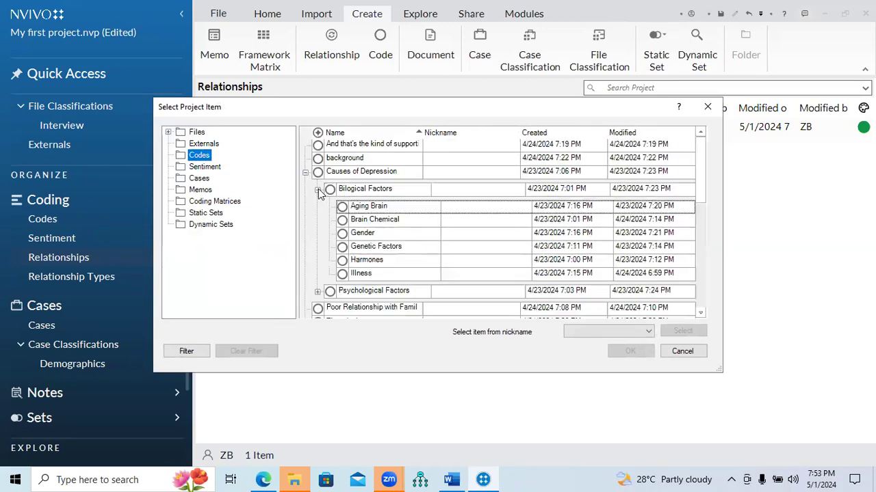
left_click(387, 248)
left_click(629, 351)
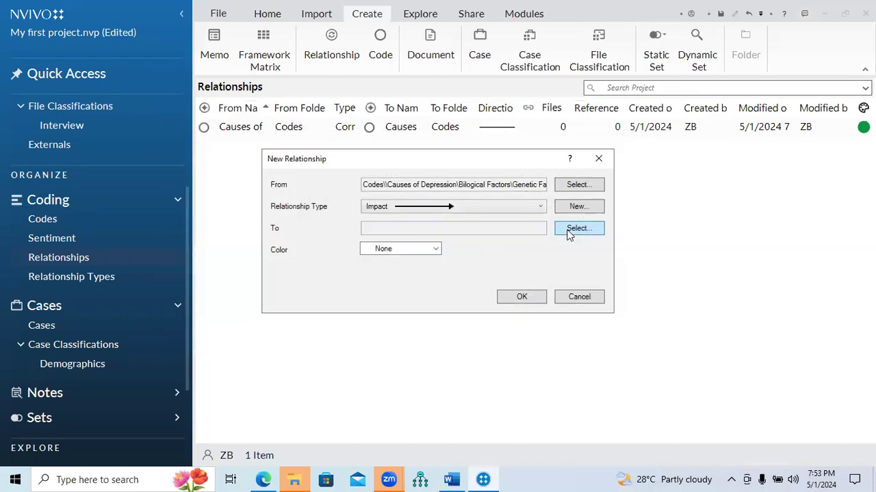
Step: Set the Impact relationship's To item to the Stress code under Causes of Depression, Psychological Factors
left_click(573, 229)
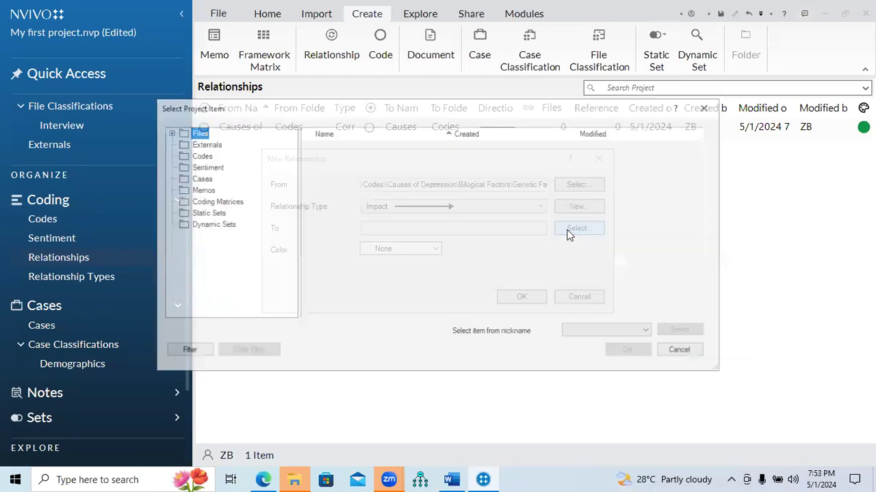
left_click(194, 158)
left_click(305, 172)
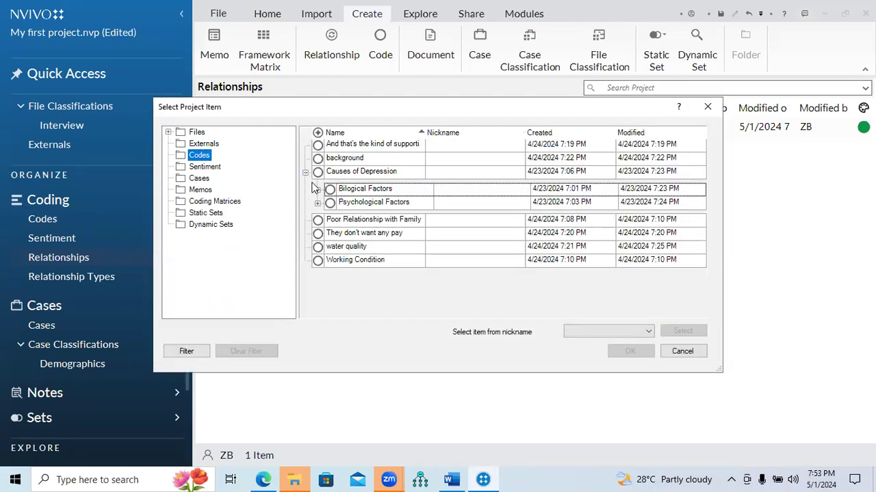
left_click(317, 204)
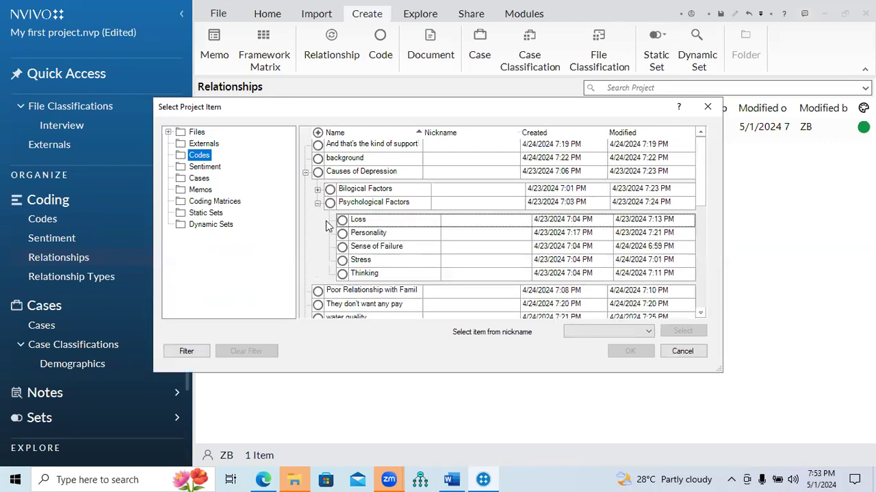
left_click(361, 262)
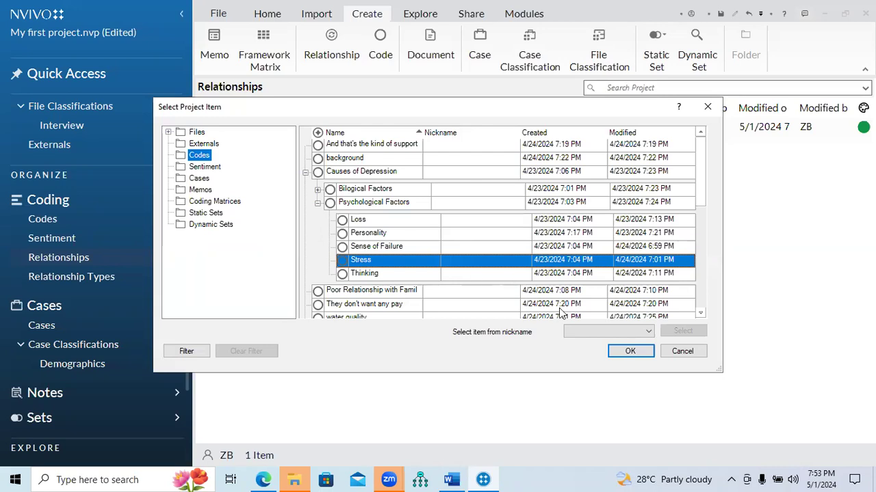
left_click(628, 351)
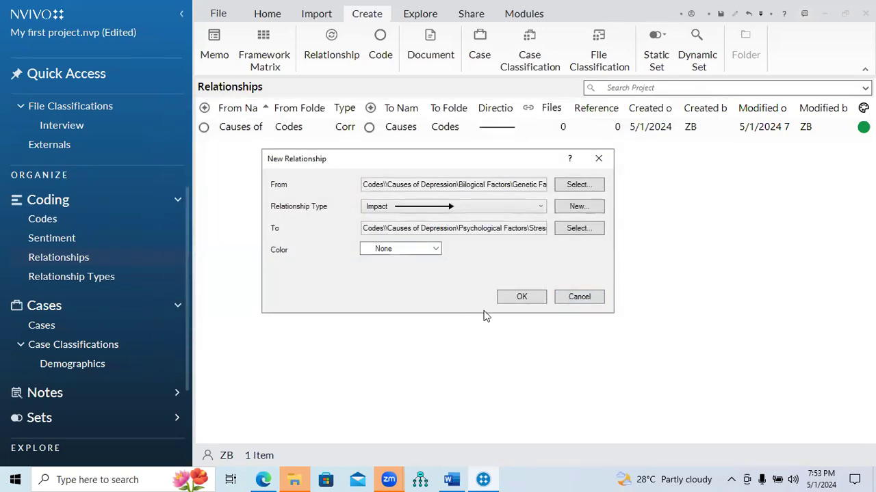
Step: Set the color of the Genetic Factors to Stress relationship to Red and create the relationship
left_click(437, 250)
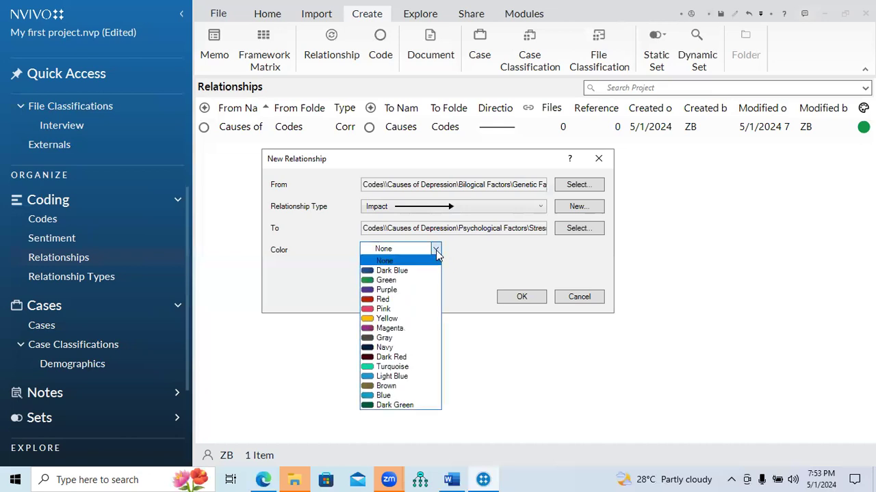
left_click(424, 303)
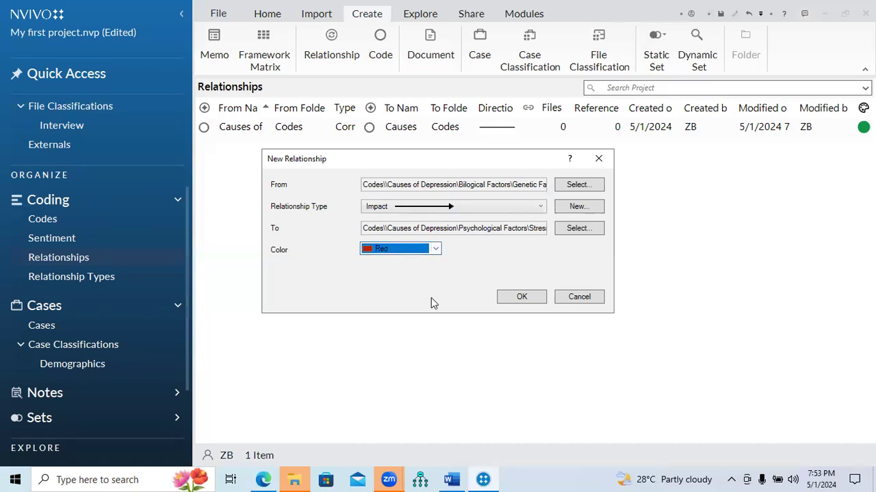
left_click(518, 297)
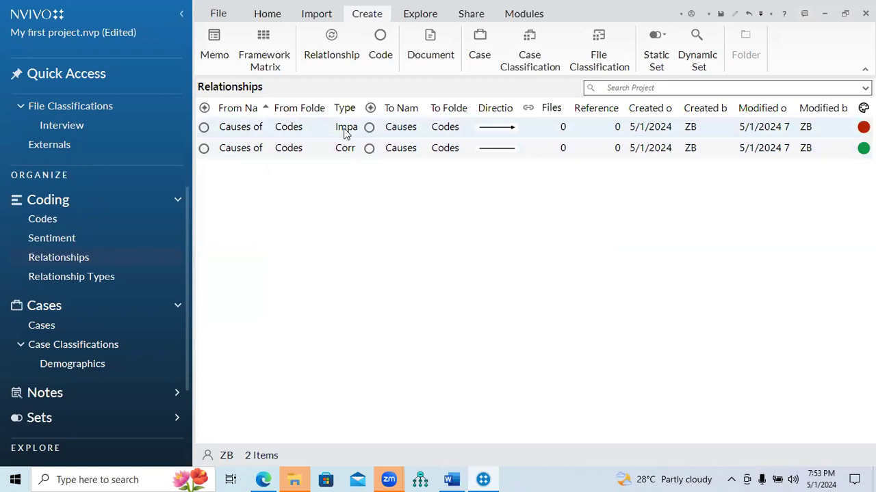
Step: Start a third relationship in the Relationships list and set its relationship type to Two way Impact
left_click(347, 149)
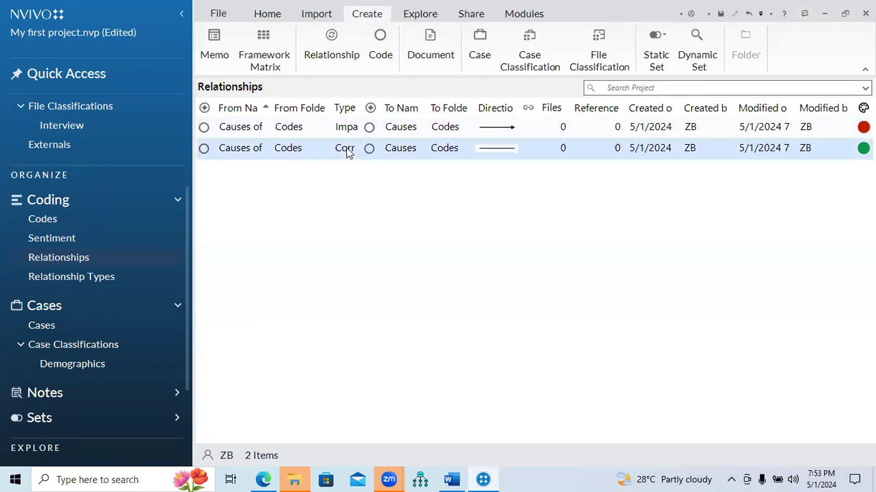
left_click(365, 180)
right_click(366, 180)
left_click(409, 185)
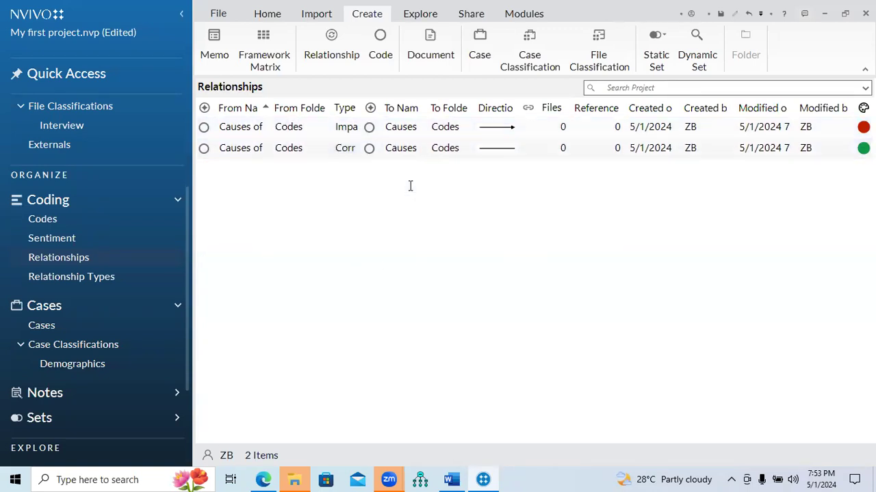
left_click(509, 203)
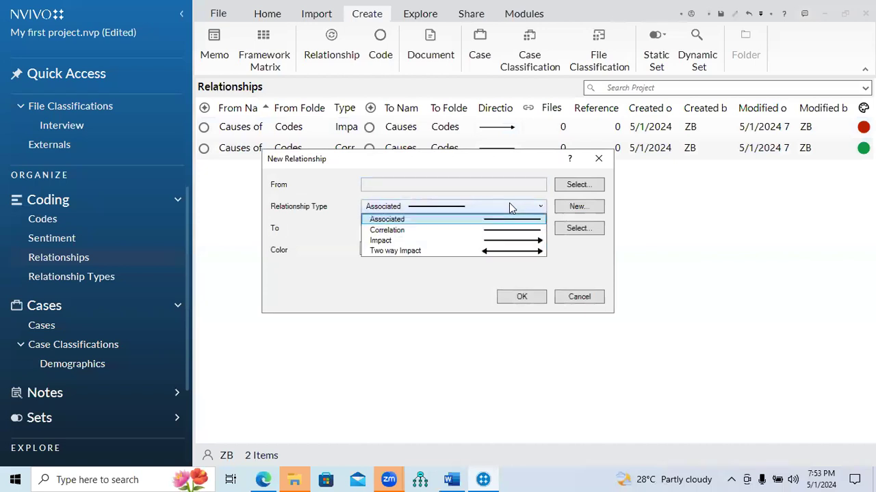
left_click(491, 254)
Step: Set the Two way Impact relationship's From item to the Harmones code under Causes of Depression, Bilogical Factors
left_click(578, 185)
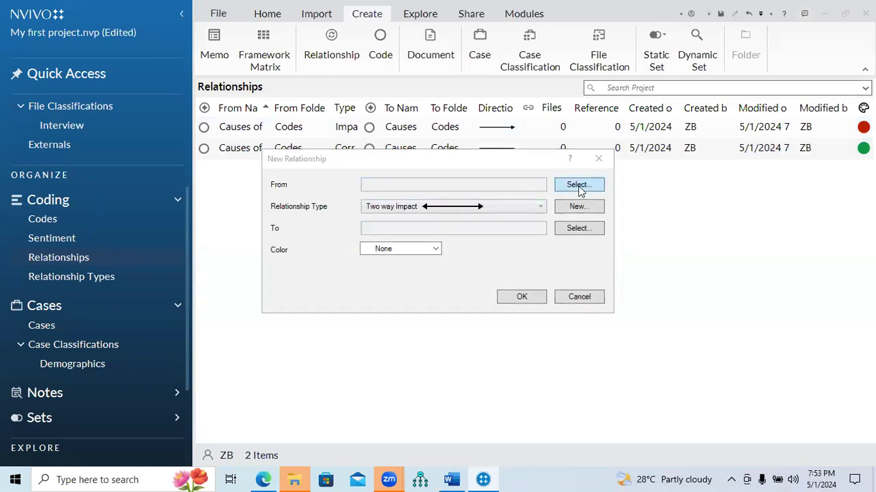
left_click(199, 156)
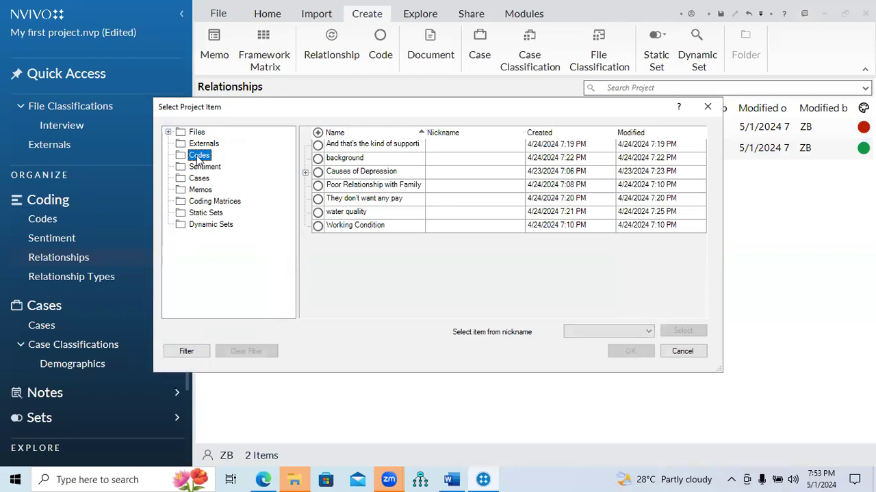
left_click(305, 171)
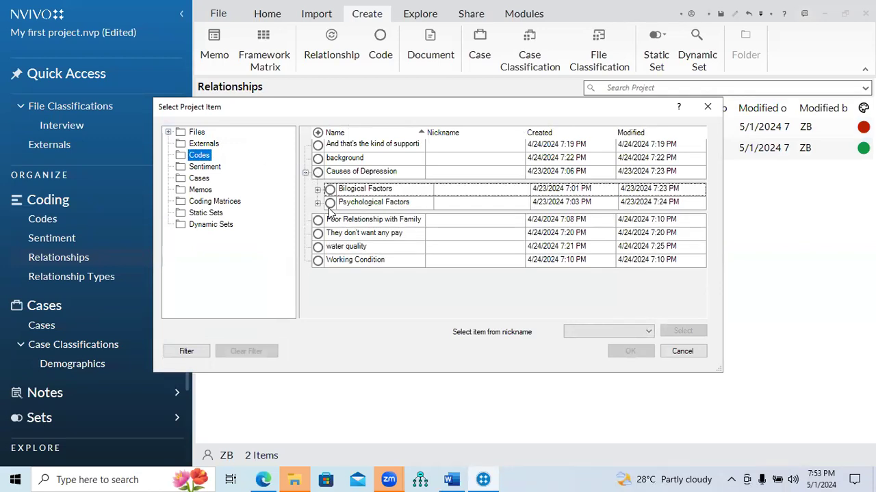
left_click(318, 189)
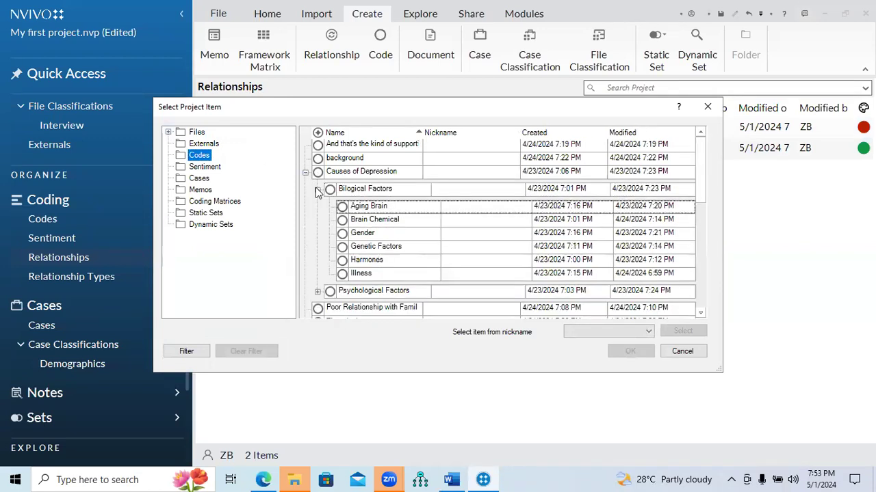
left_click(365, 262)
left_click(630, 350)
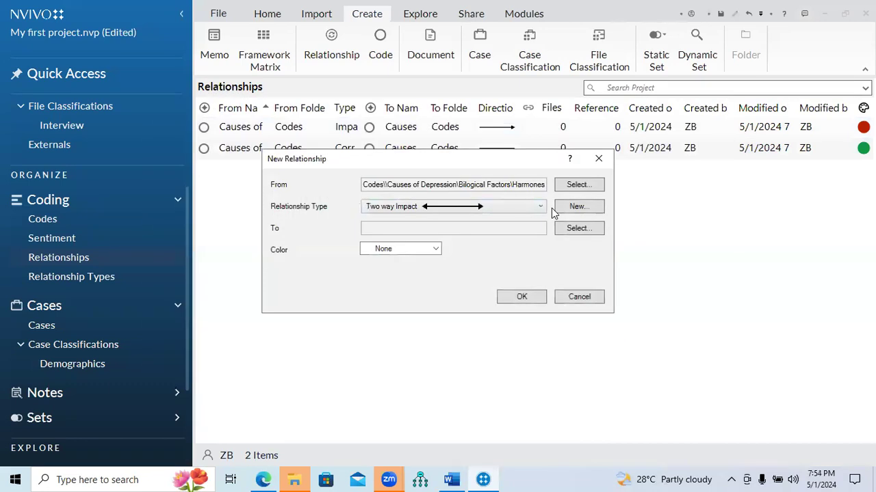
Step: Set the Two way Impact relationship's To item to the Thinking code under Causes of Depression, Psychological Factors
left_click(566, 230)
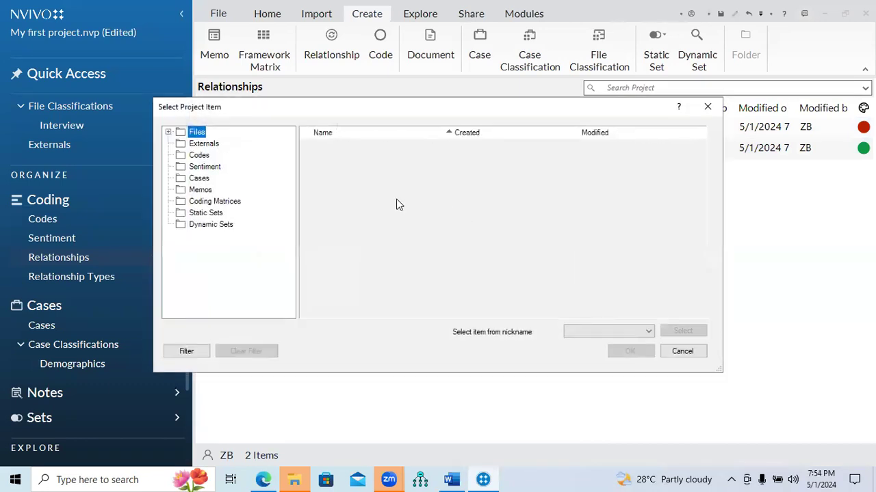
left_click(198, 156)
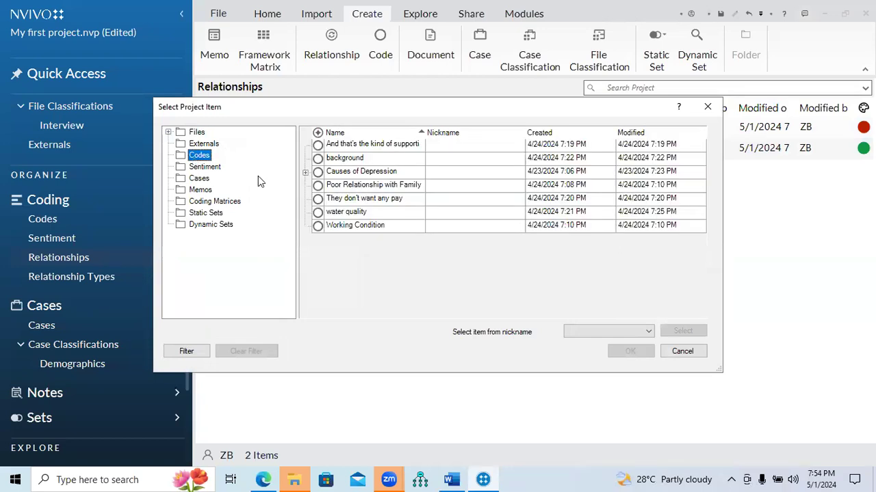
left_click(305, 173)
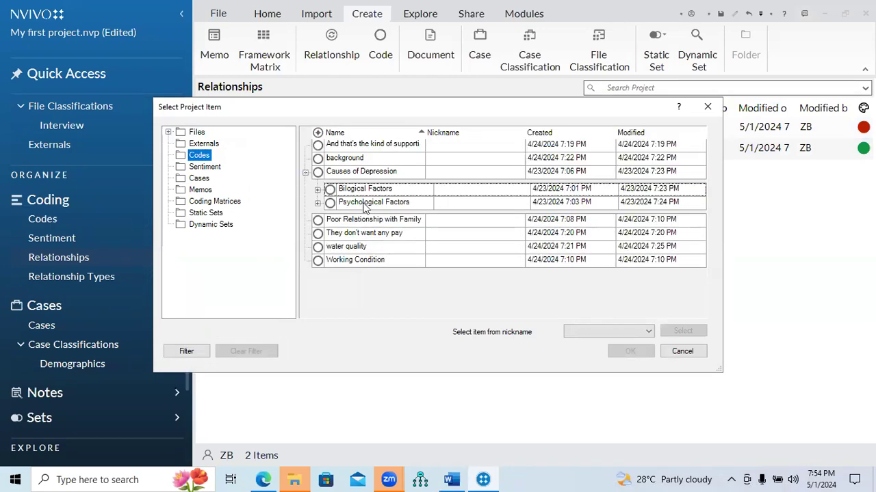
left_click(318, 203)
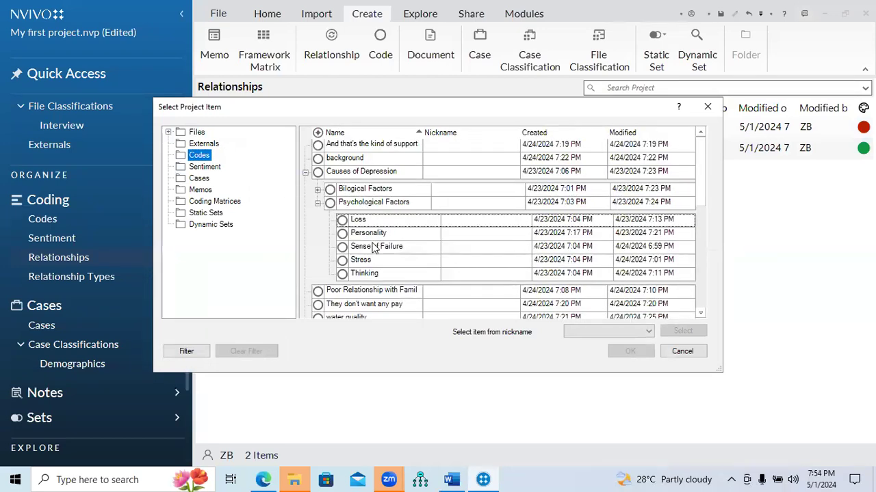
left_click(370, 273)
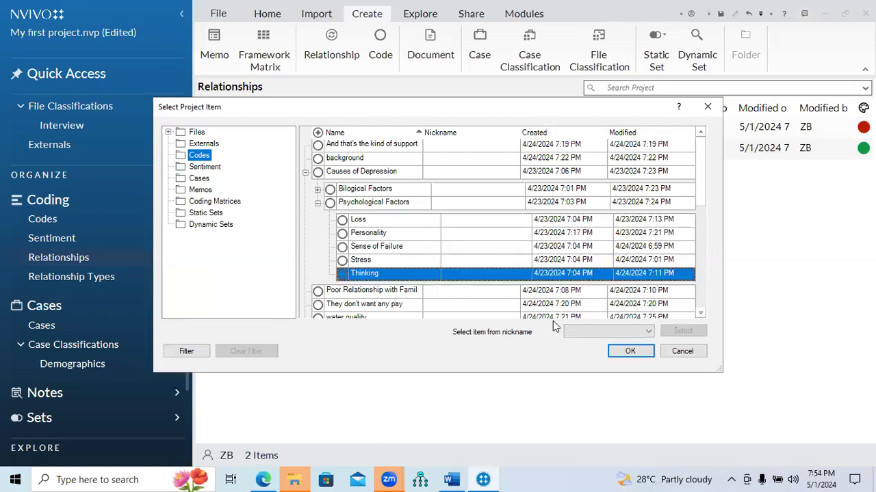
left_click(629, 352)
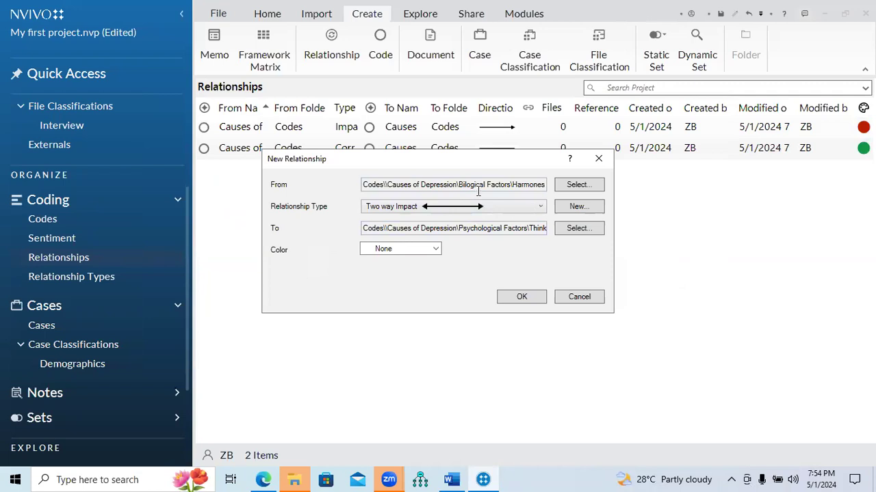
Step: Set the color of the Harmones to Thinking relationship to Dark Blue and create the relationship
left_click(430, 248)
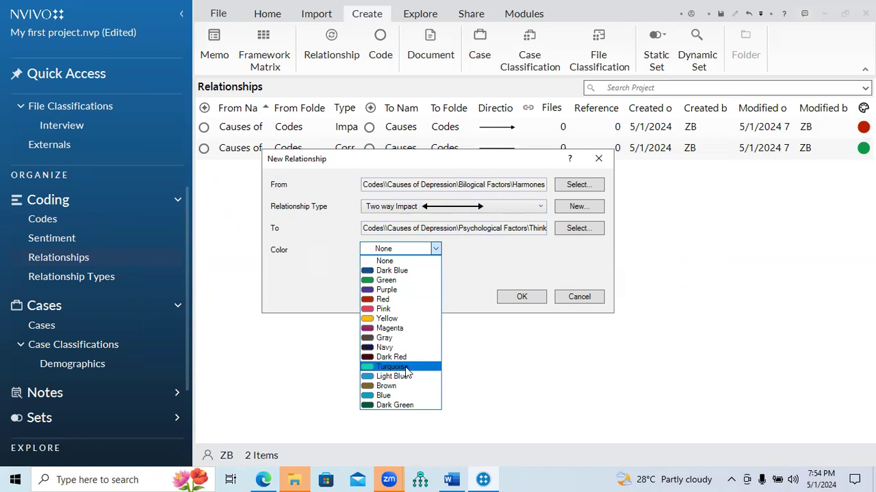
left_click(403, 270)
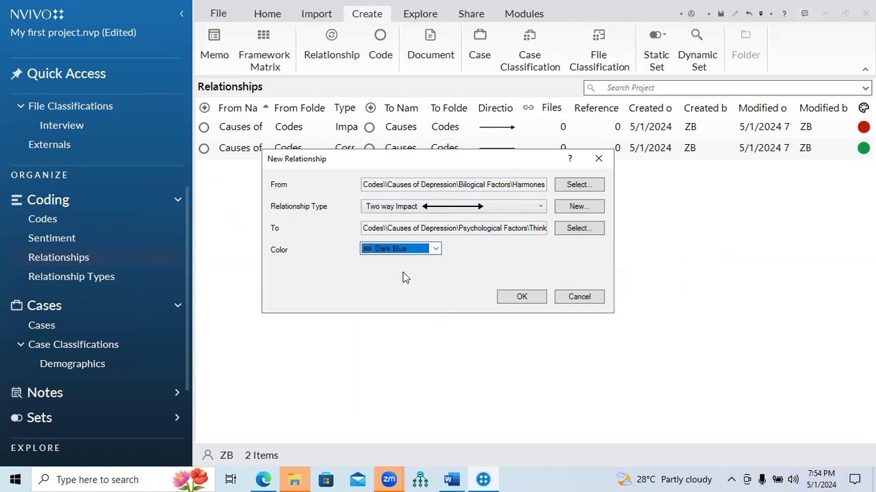
left_click(523, 296)
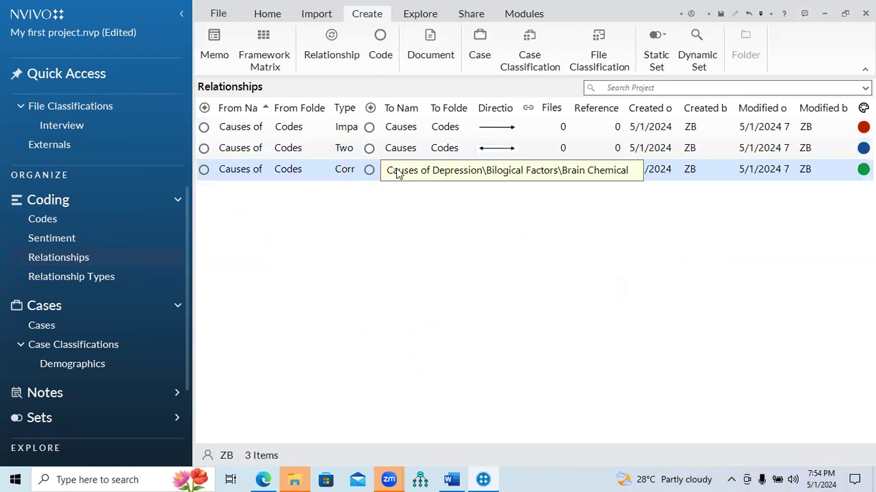
right_click(328, 171)
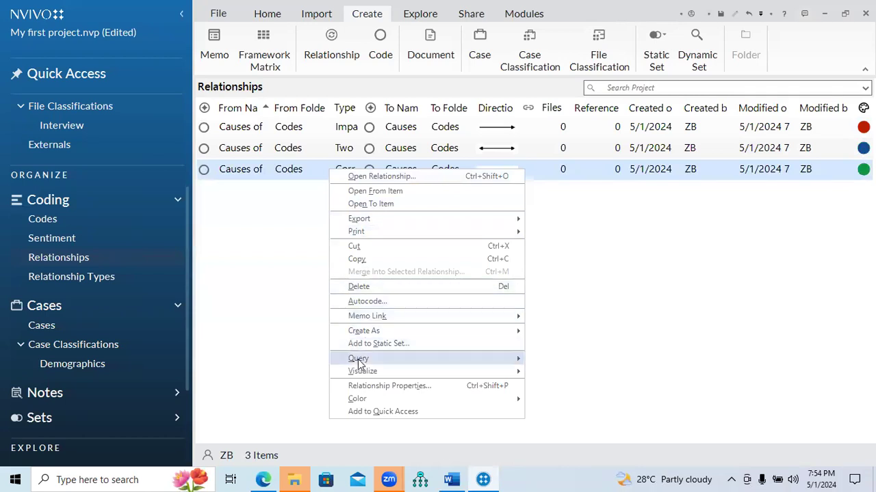
mouse_move(359, 368)
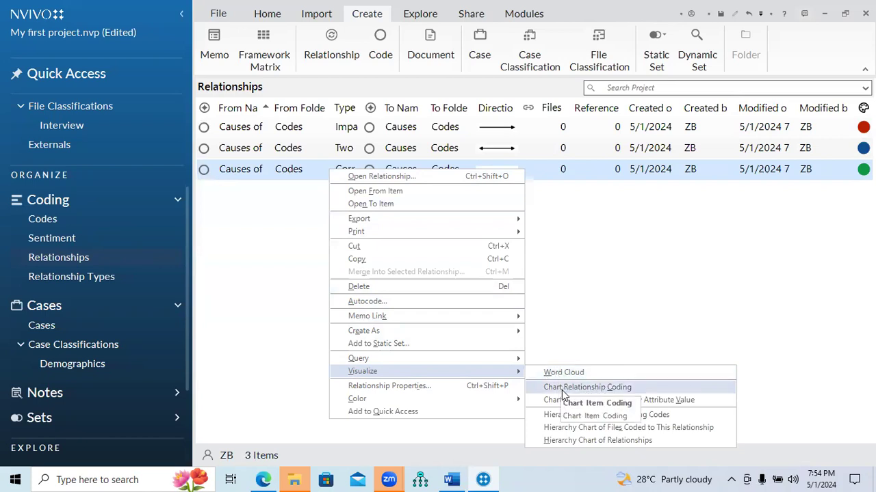
left_click(613, 299)
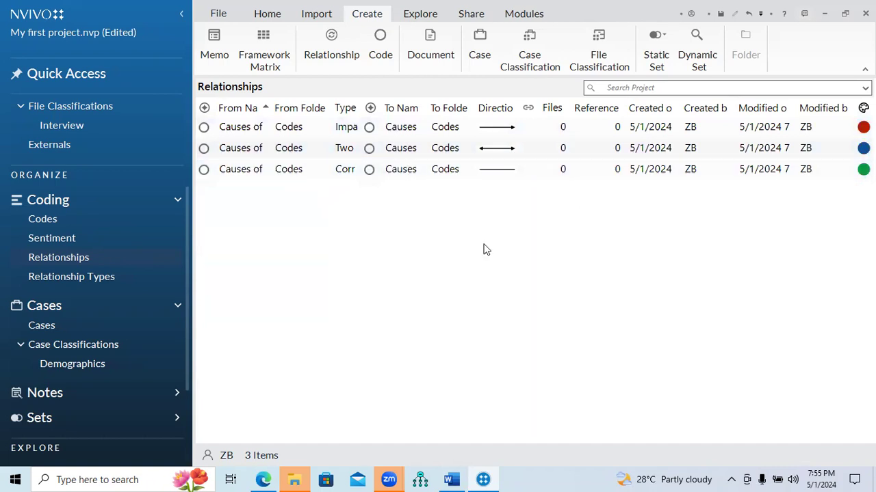
Step: Look through the collapsed Codes list, the Relationships list and the Field Notes files
left_click(52, 220)
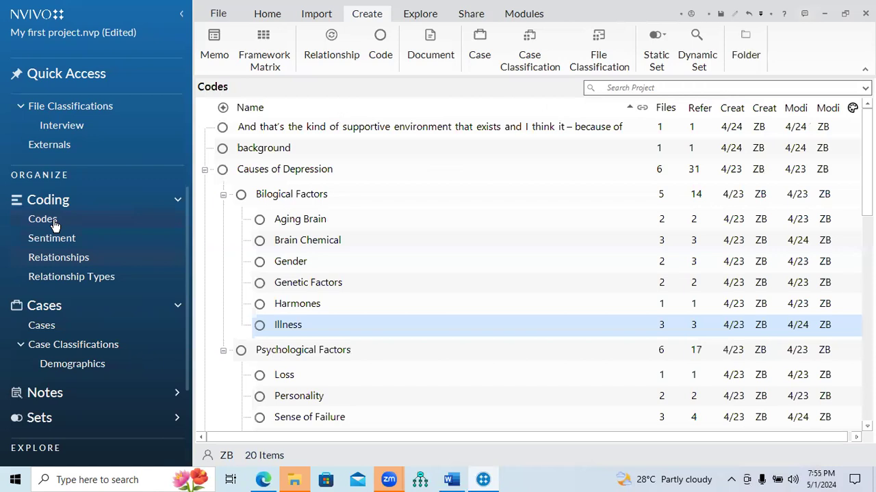
left_click(205, 170)
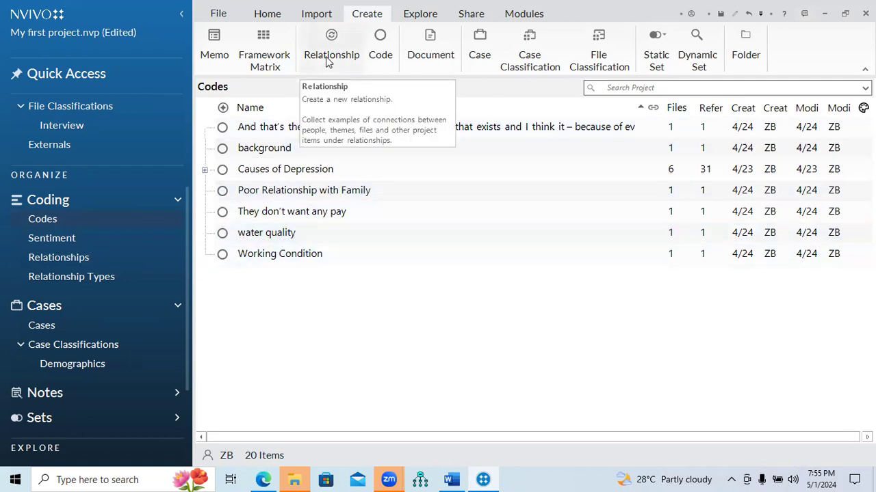
left_click(99, 262)
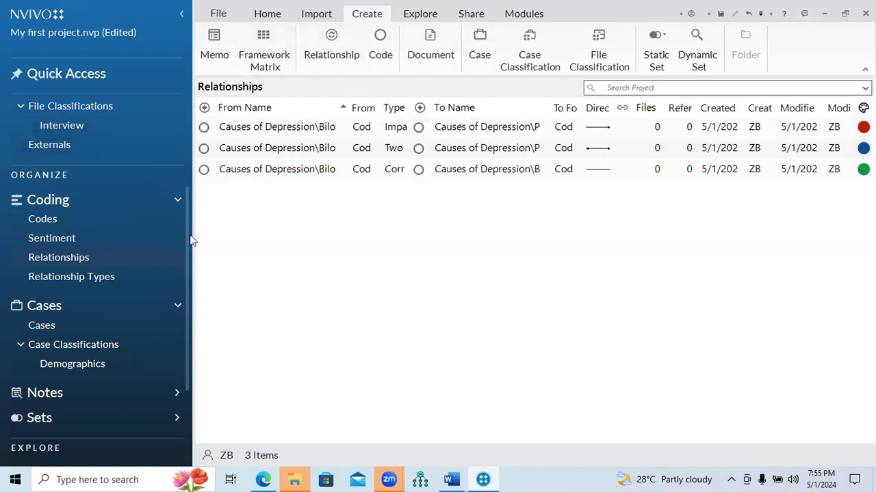
left_click_drag(187, 227, 189, 178)
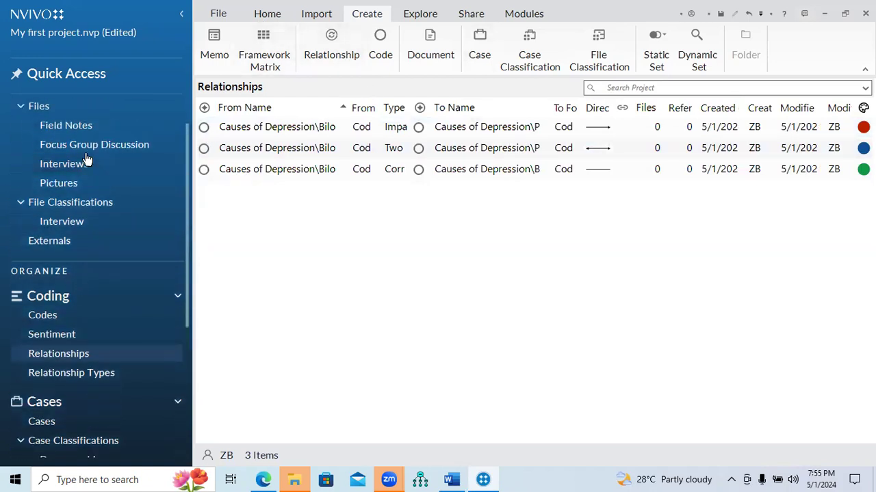
left_click(45, 113)
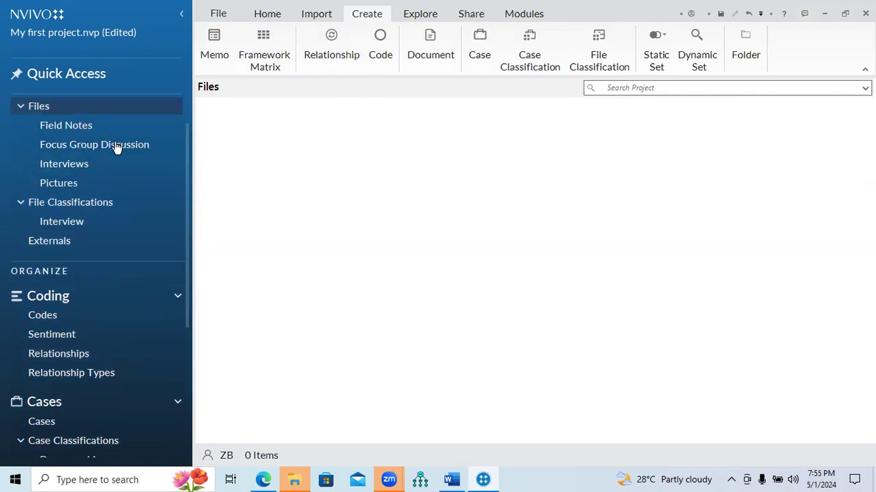
left_click(74, 130)
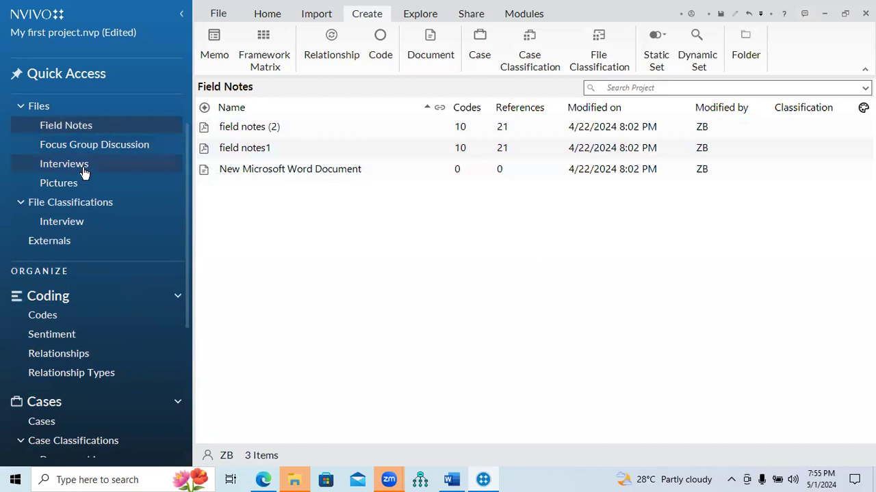
Step: Open the Illness (Correlation) Brain Chemical relationship from the Relationships list to examine its coded content
left_click(57, 320)
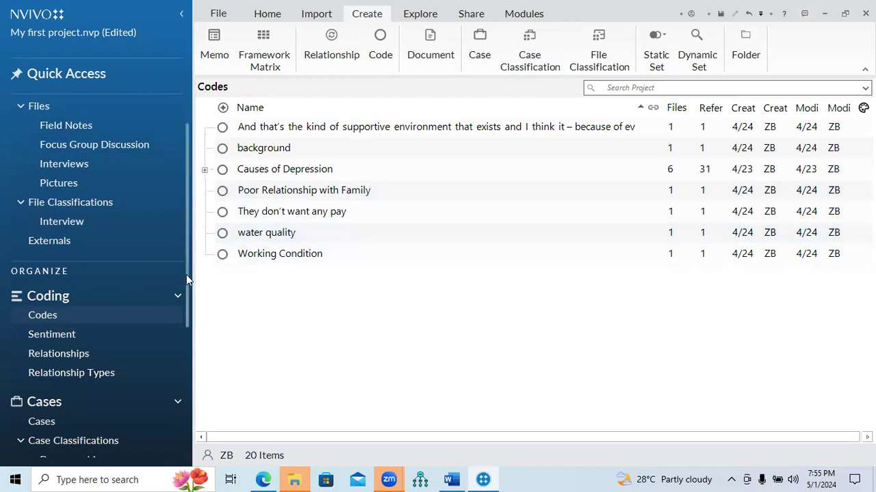
left_click(88, 355)
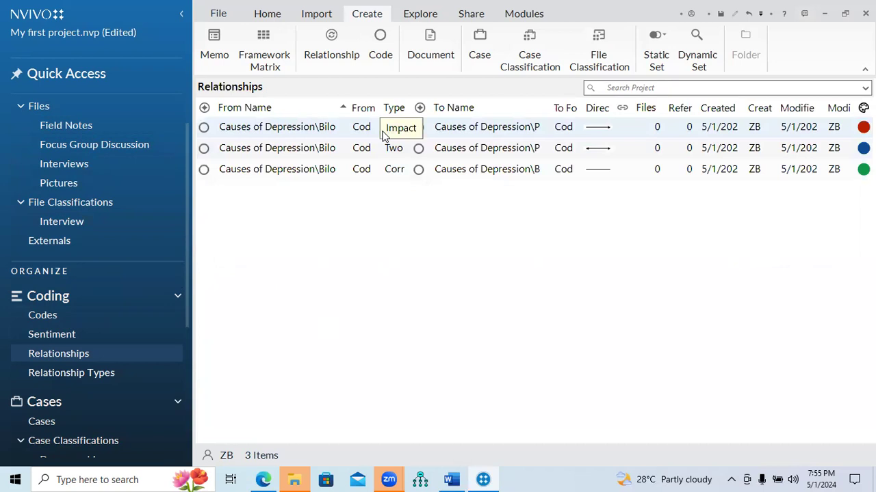
double_click(409, 170)
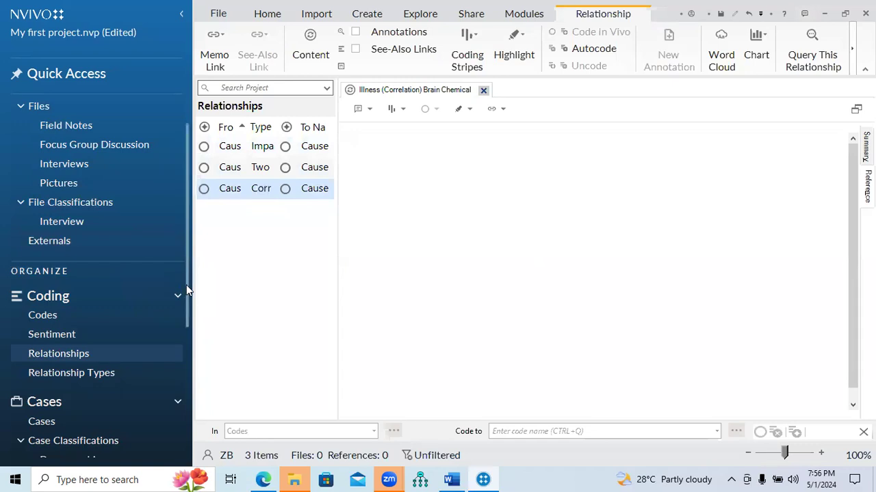
Step: Show the Codes list wide enough to read, with Causes of Depression and its Bilogical and Psychological Factors subcodes expanded
left_click_drag(186, 284, 182, 268)
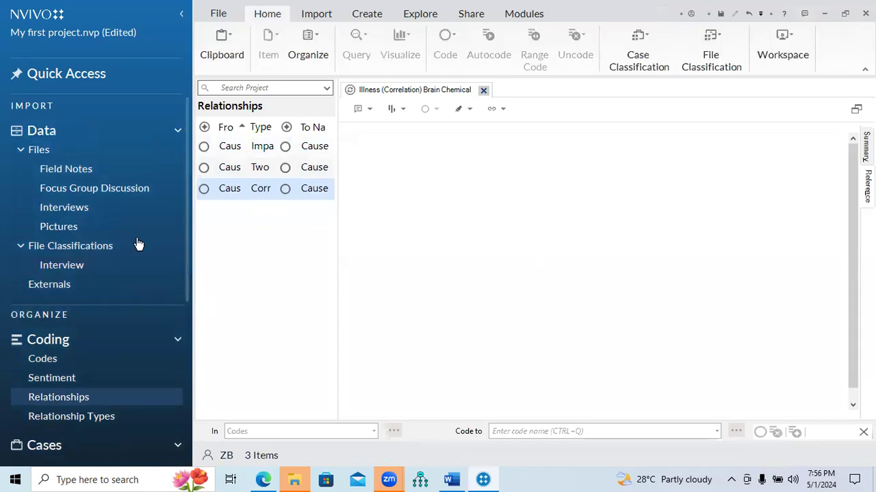
left_click(53, 362)
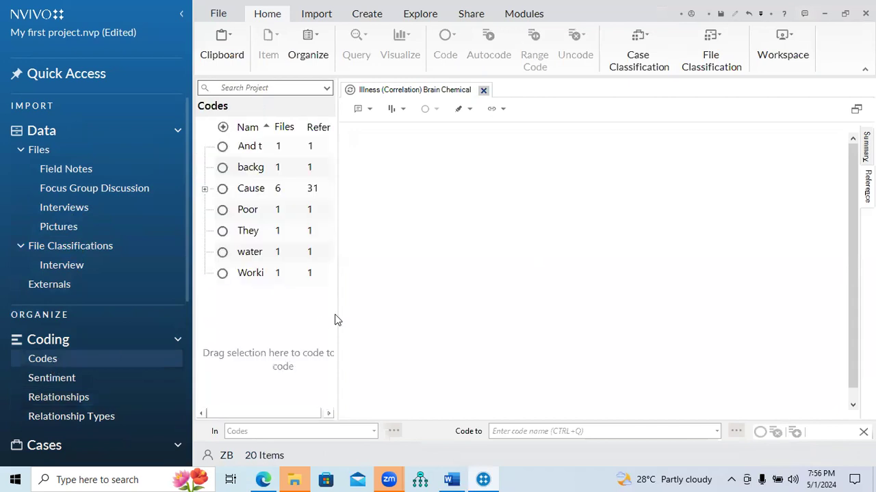
left_click(204, 189)
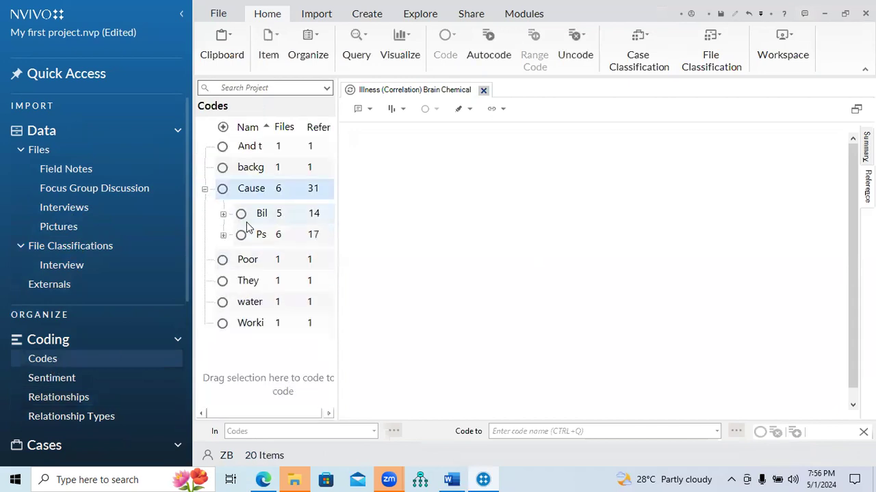
left_click(222, 235)
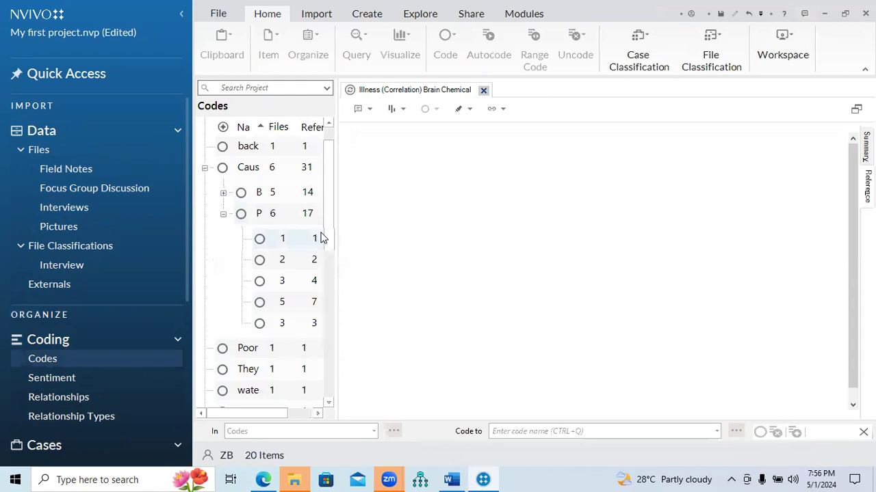
left_click_drag(338, 139, 468, 151)
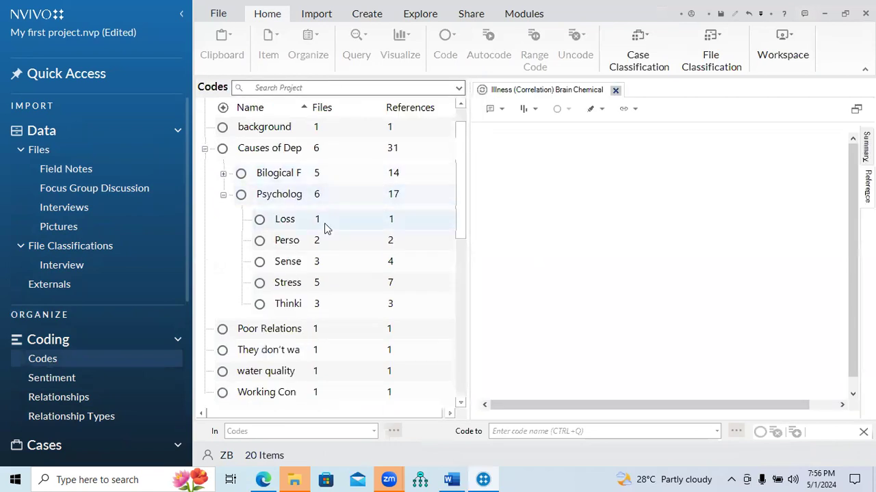
left_click(223, 174)
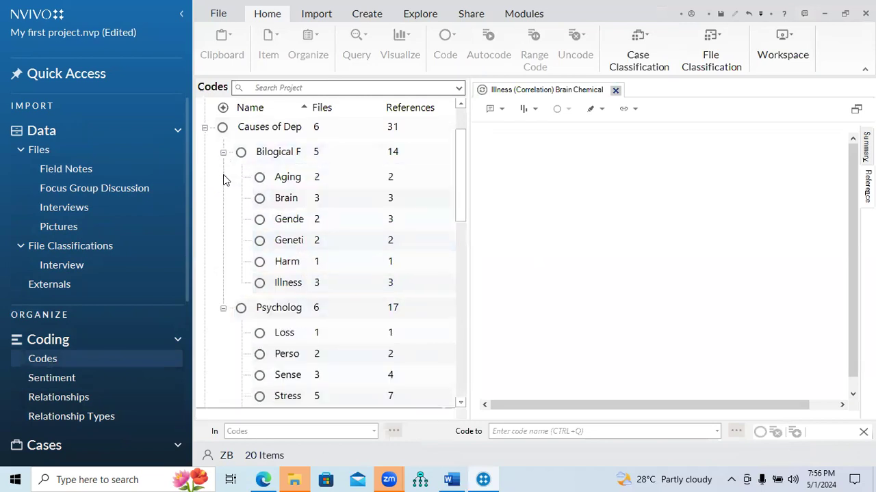
Step: Open the Illness code's references and select the bullet from "it is known that certain cancers" to "unaware that they have the disease"
left_click(289, 284)
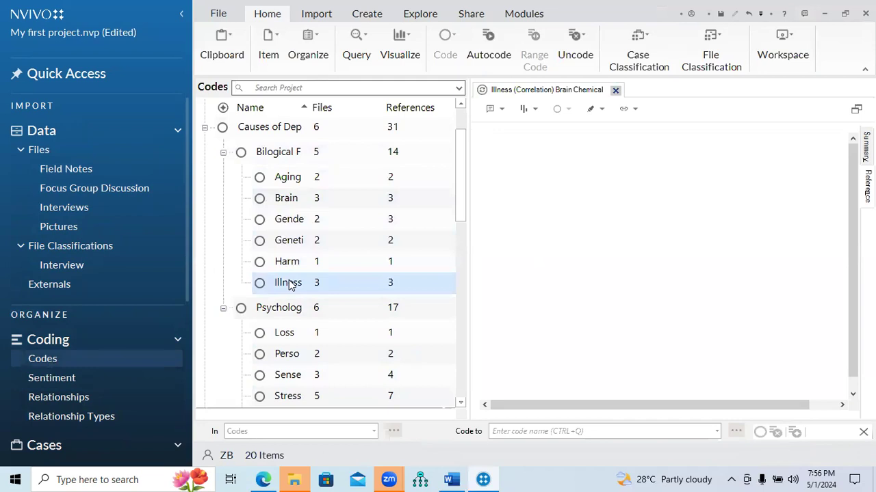
double_click(289, 285)
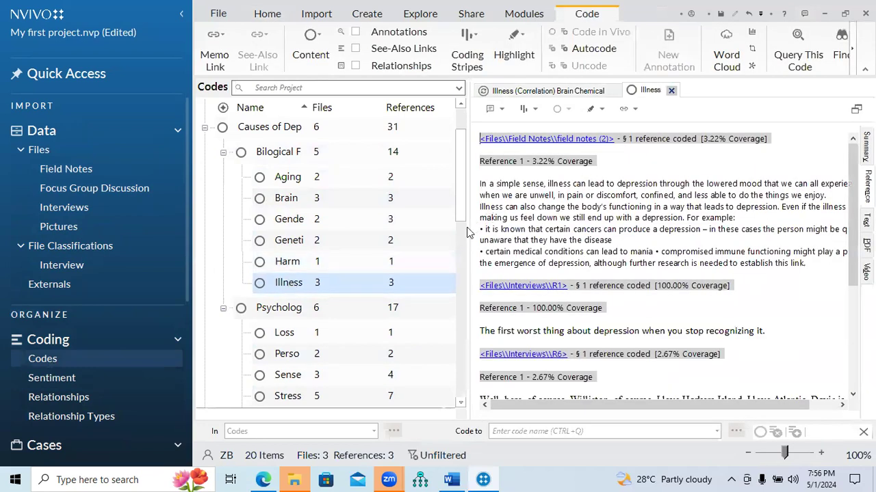
left_click_drag(469, 228, 392, 225)
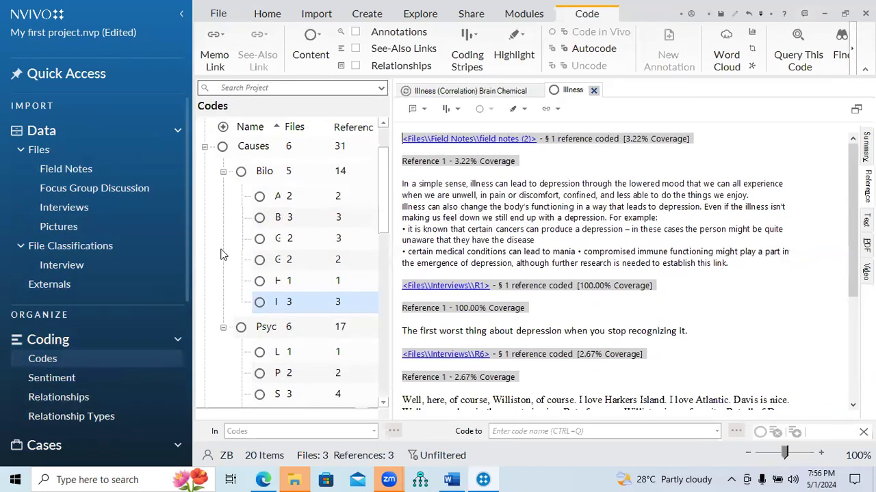
left_click(187, 279)
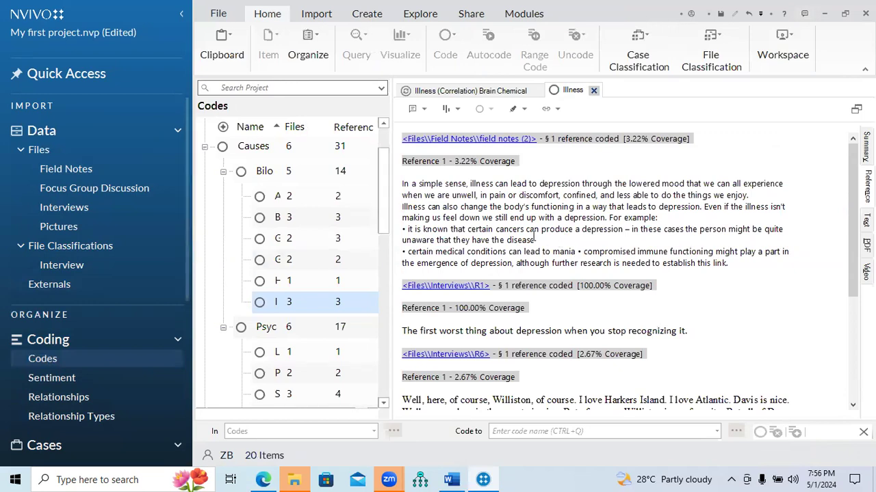
left_click_drag(534, 240, 412, 184)
left_click_drag(544, 239, 409, 230)
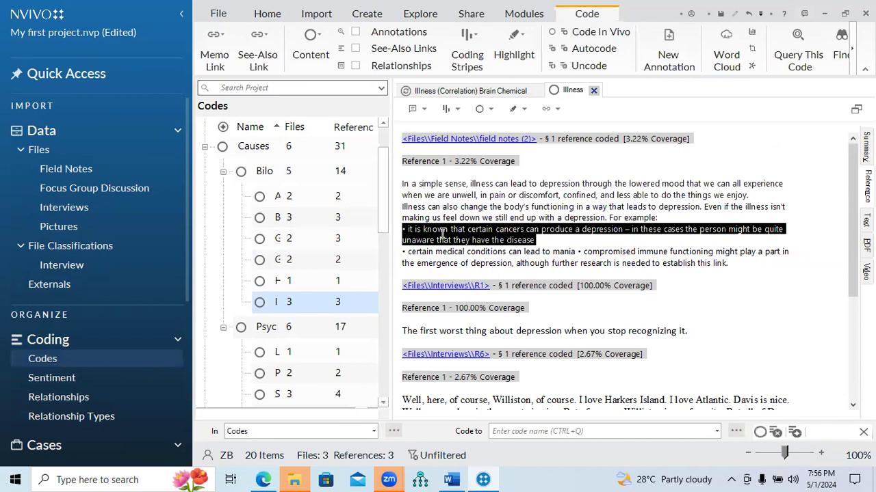
right_click(443, 233)
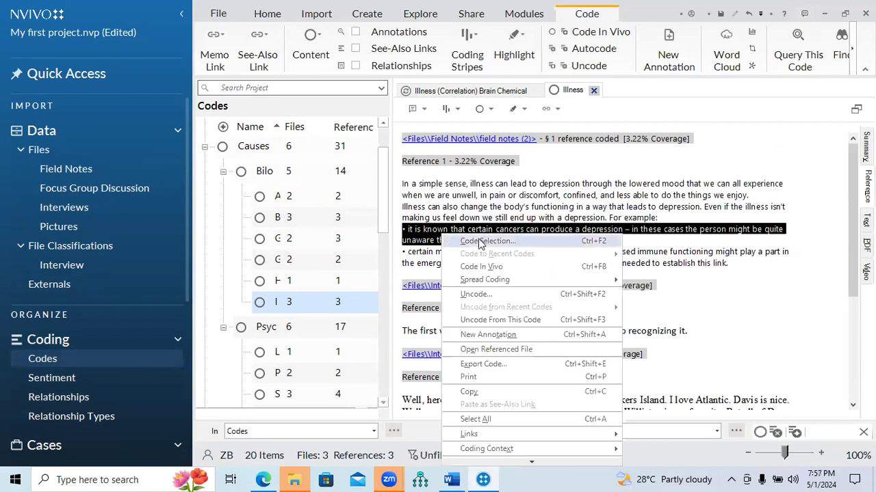
left_click(482, 242)
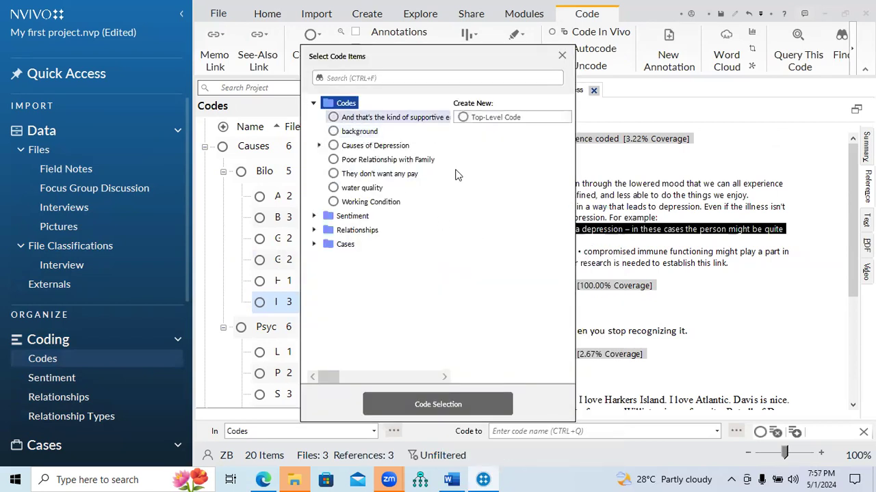
left_click(562, 56)
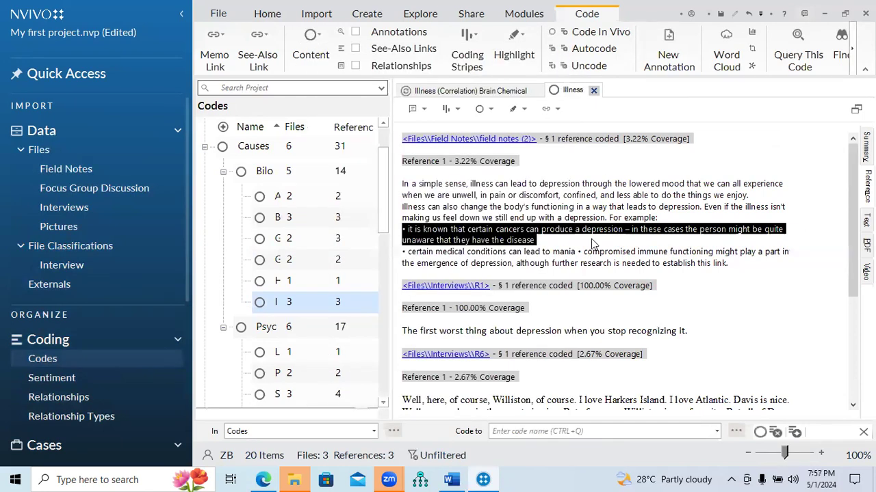
Step: Code the selected passage about certain cancers producing a depression to the Illness (Correlation) Brain Chemical relationship
right_click(495, 229)
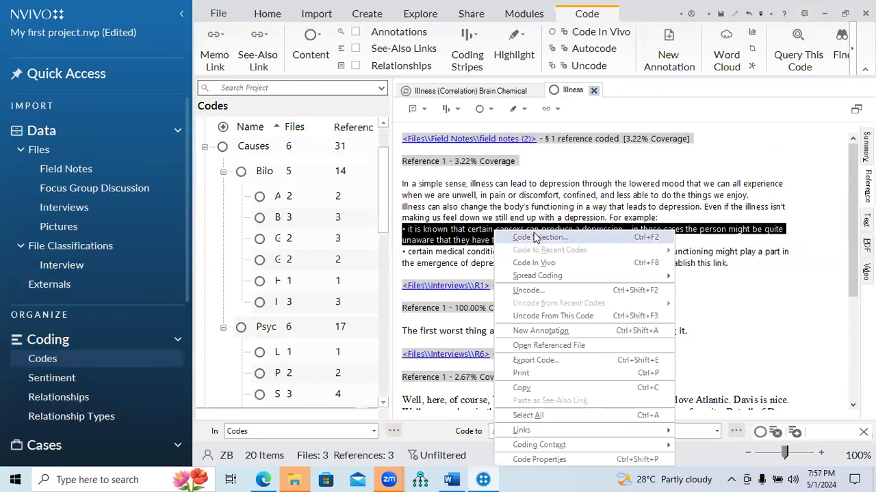
left_click(537, 239)
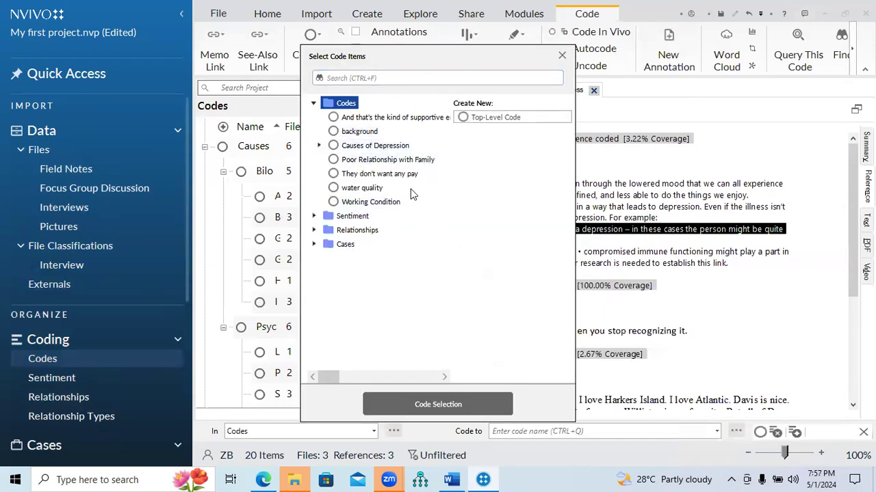
left_click(314, 230)
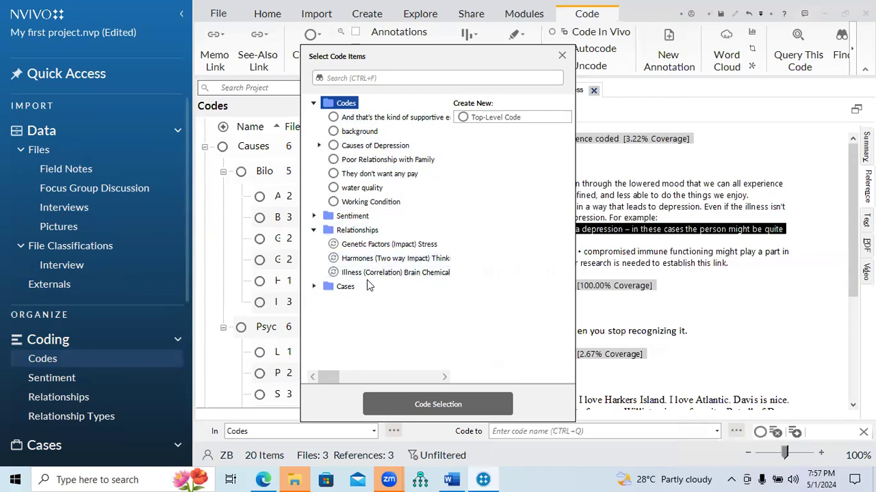
left_click(419, 274)
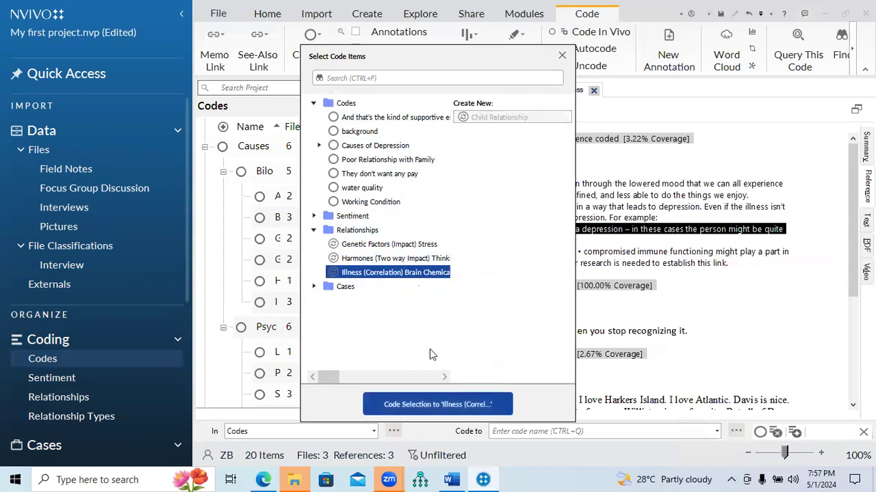
left_click(432, 404)
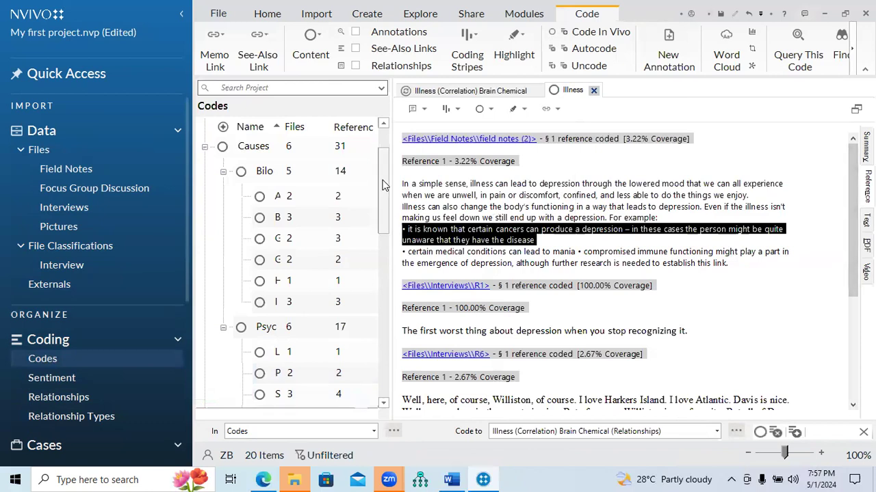
left_click_drag(393, 191, 511, 194)
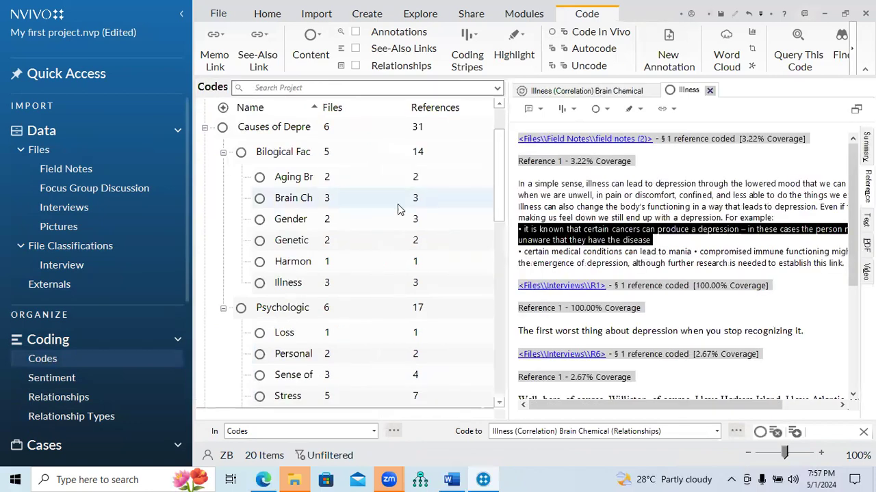
Step: Open the Brain Chemical code's references and select the passage from "The reduced level of neurotransmitters" to "increase the neurotransmitters in the brain."
left_click(307, 203)
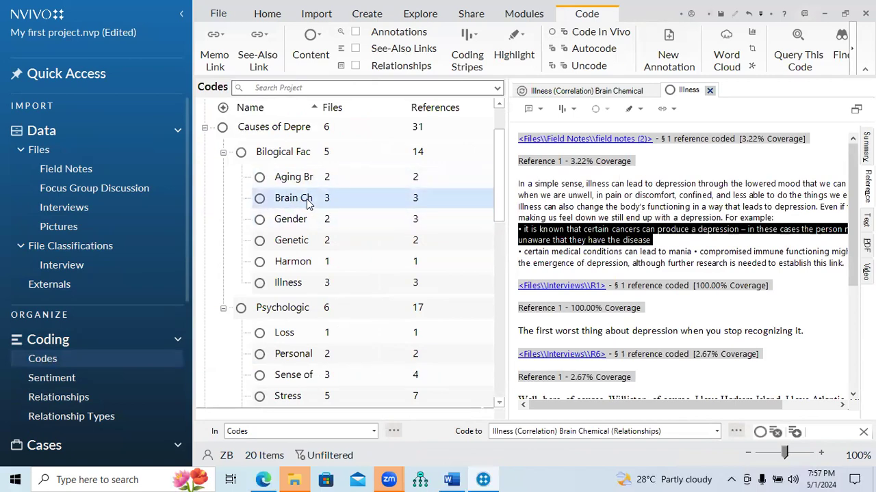
double_click(307, 204)
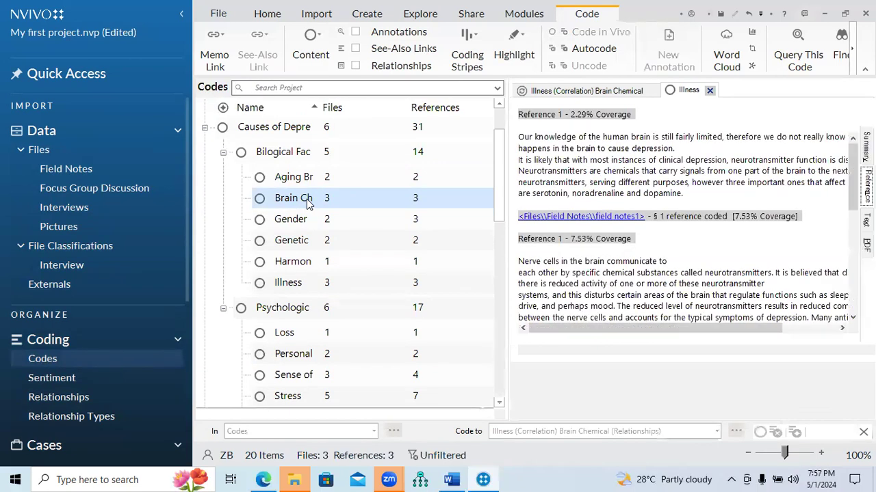
left_click_drag(508, 238, 398, 236)
left_click_drag(853, 217, 852, 274)
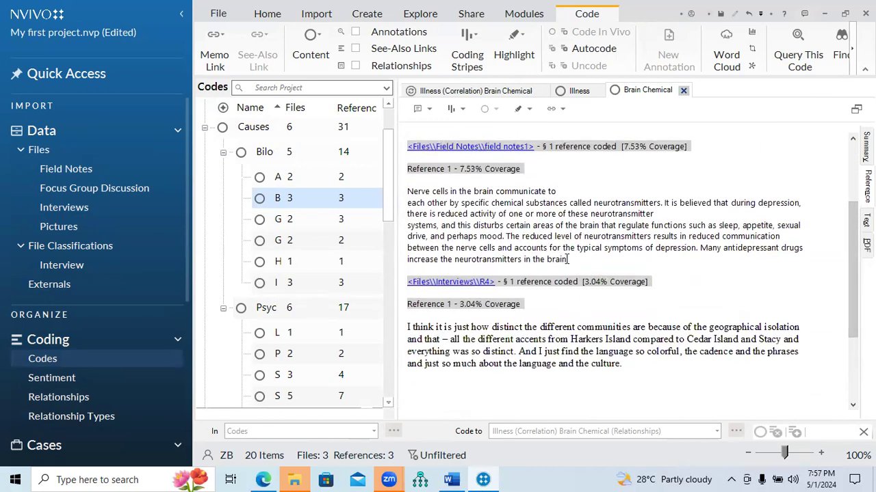
left_click_drag(561, 257, 508, 238)
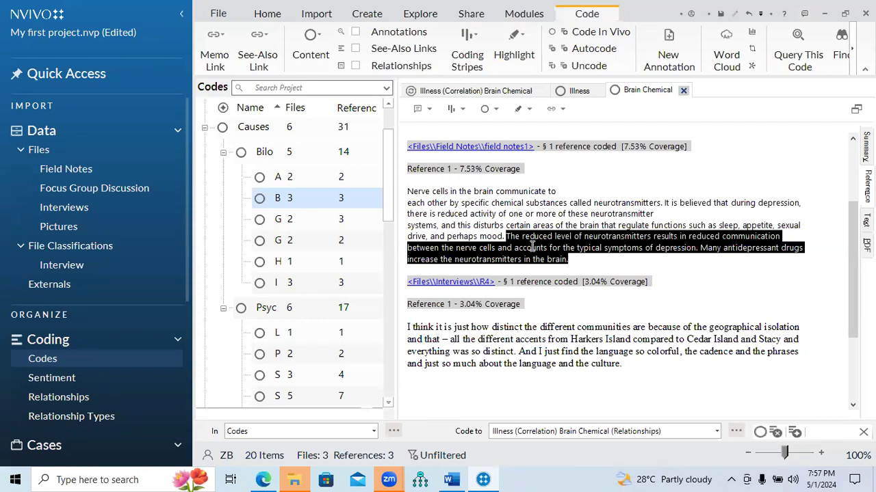
Step: Code the selected neurotransmitter passage to the Illness (Correlation) Brain Chemical relationship
right_click(532, 246)
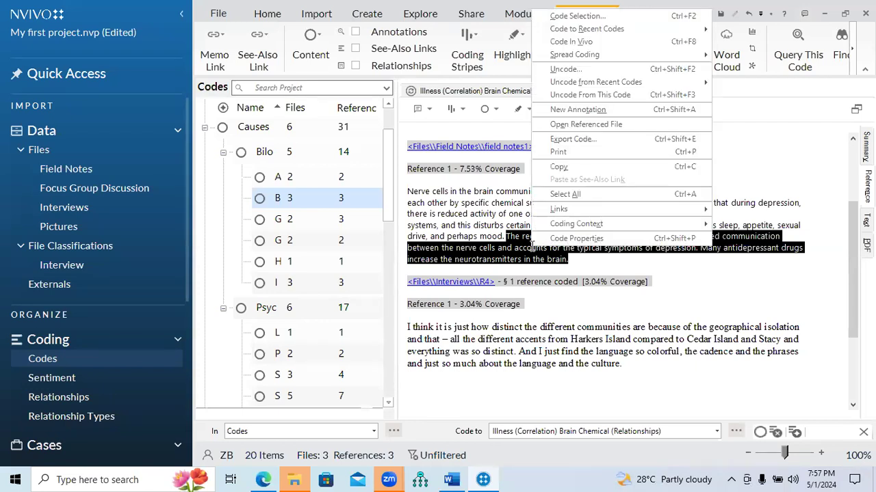
left_click(566, 18)
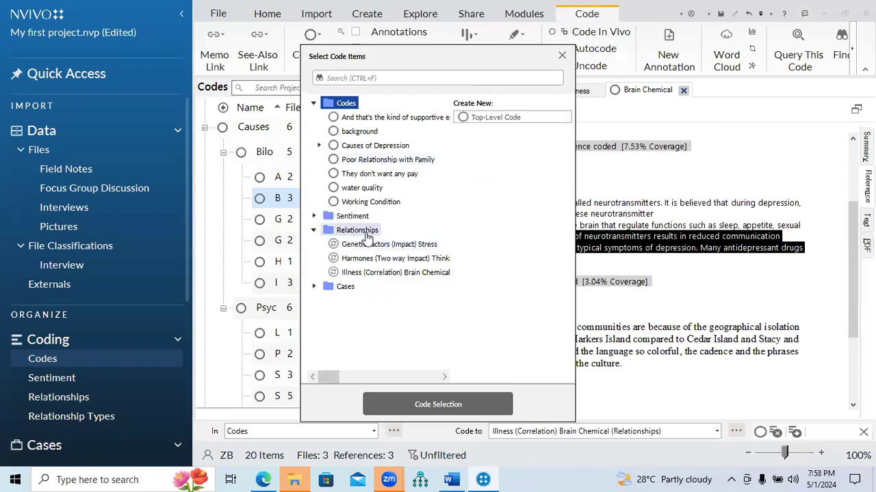
left_click(384, 274)
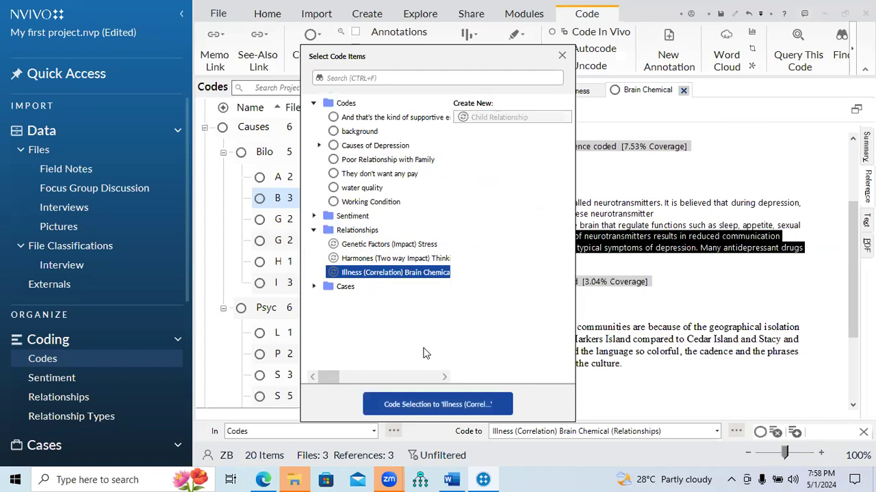
left_click(432, 404)
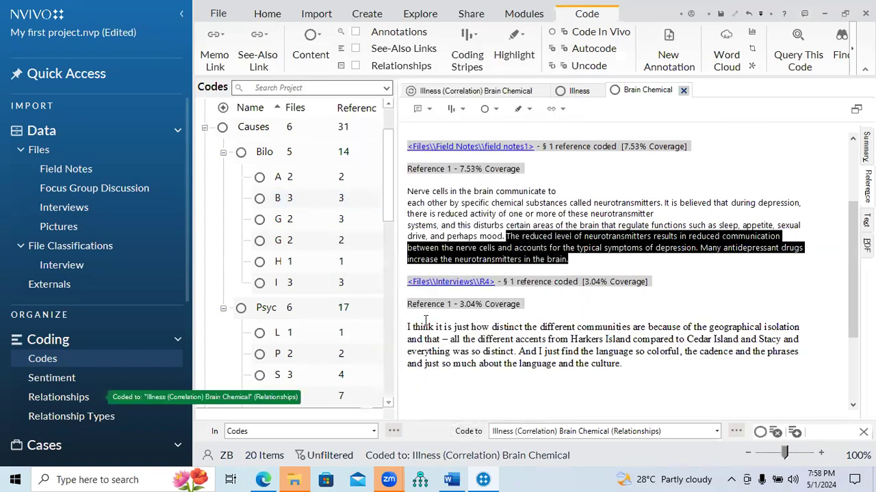
Step: Close the Brain Chemical and Illness codes, check the relationship's coded passages, and return to the full Relationships list
left_click(682, 90)
left_click(599, 91)
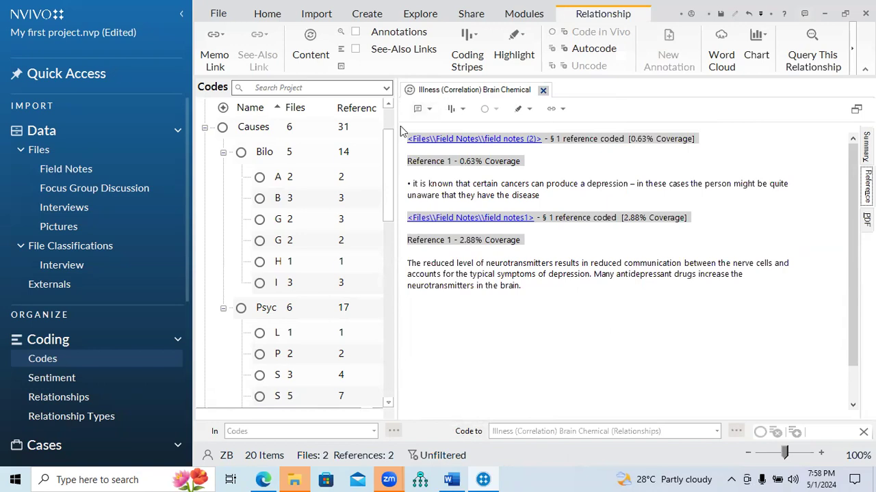
left_click_drag(186, 292, 182, 315)
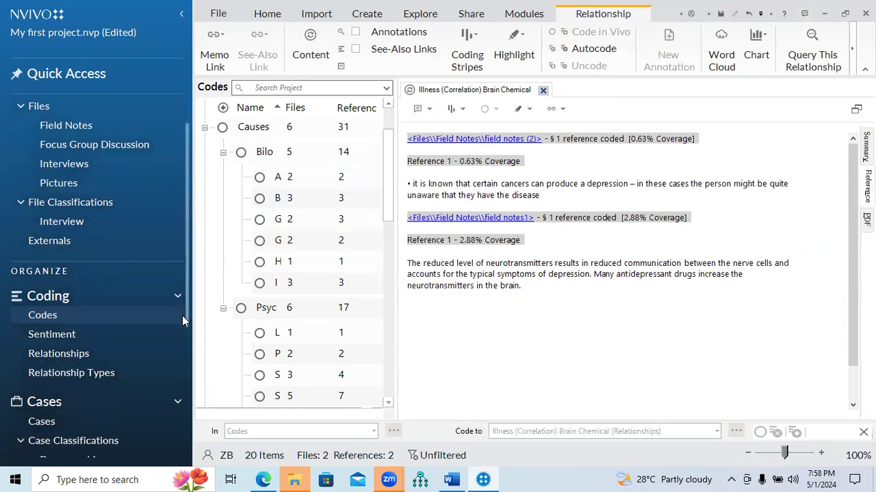
left_click(82, 356)
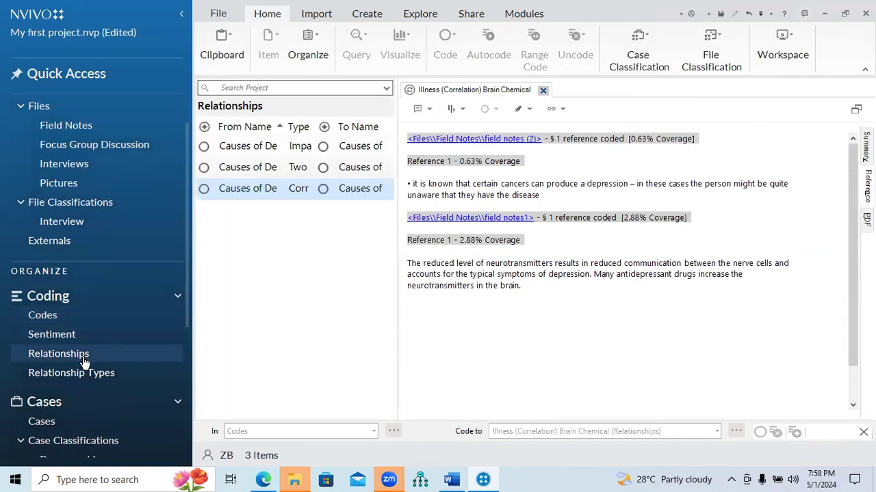
left_click(543, 90)
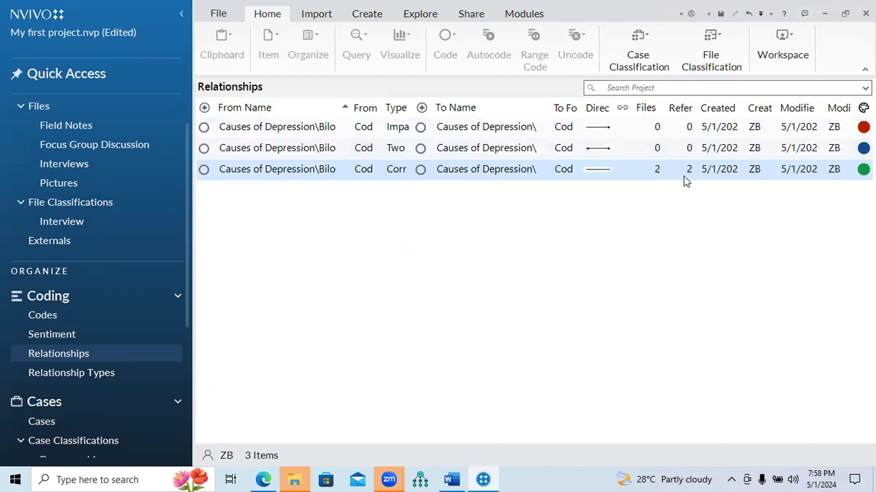
Step: View a hierarchy chart of relationships from the Correlation relationship and close the chart
right_click(340, 171)
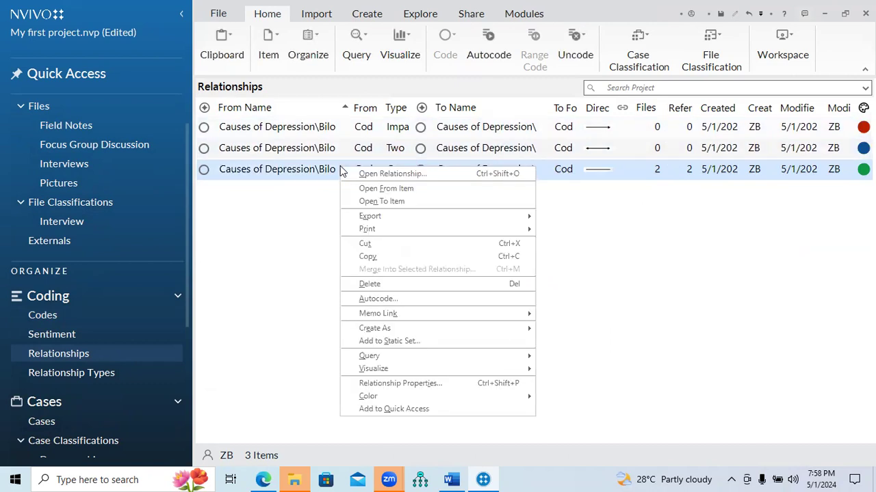
mouse_move(390, 369)
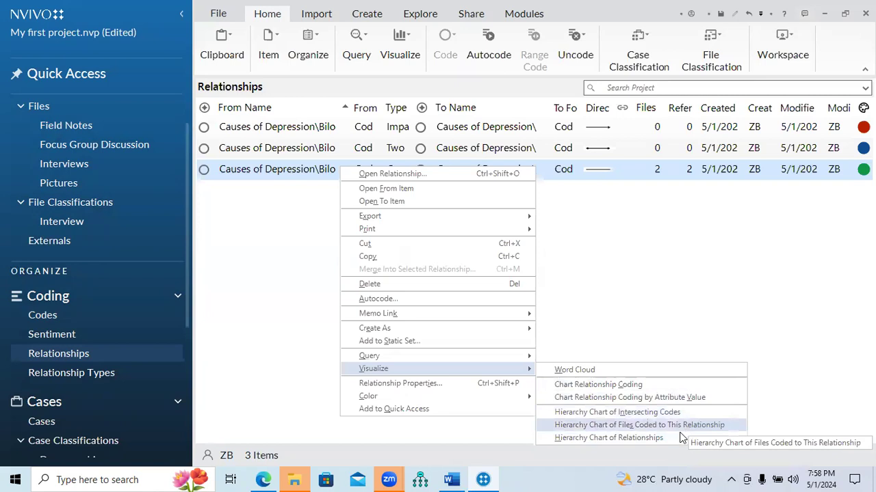
left_click(624, 440)
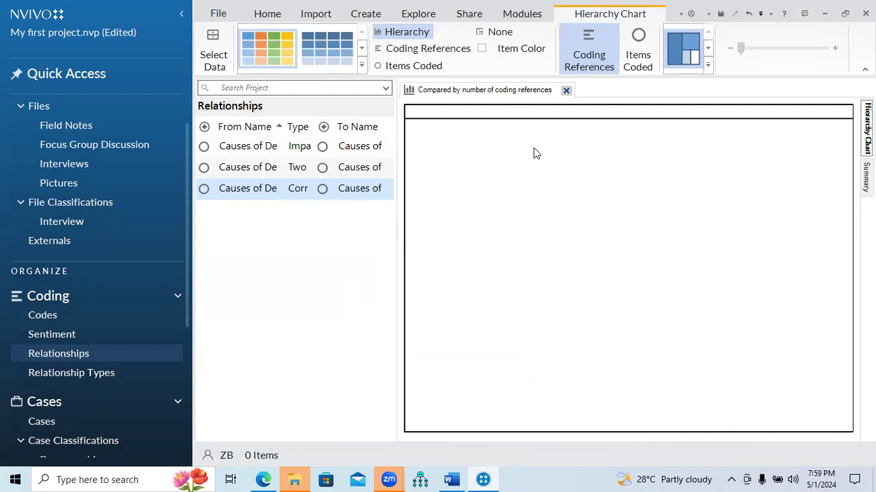
left_click(566, 90)
Step: Inspect the Correlation relationship's properties and close them without changes
right_click(392, 171)
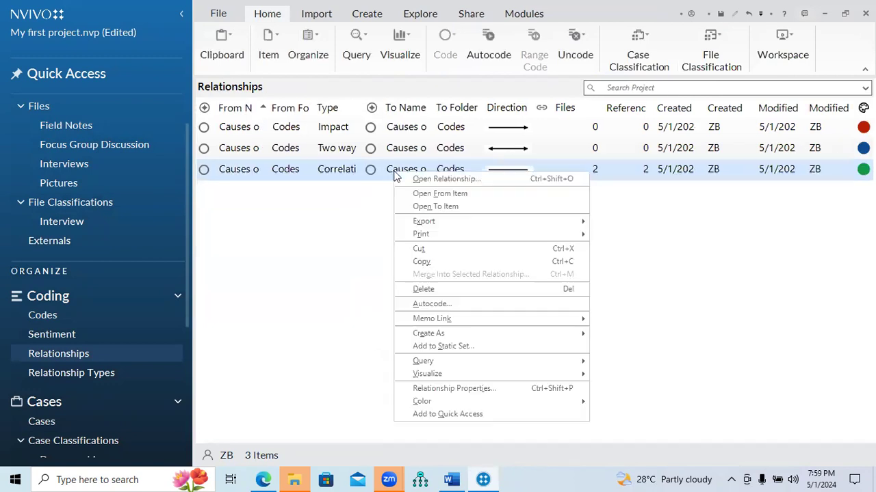
left_click(458, 389)
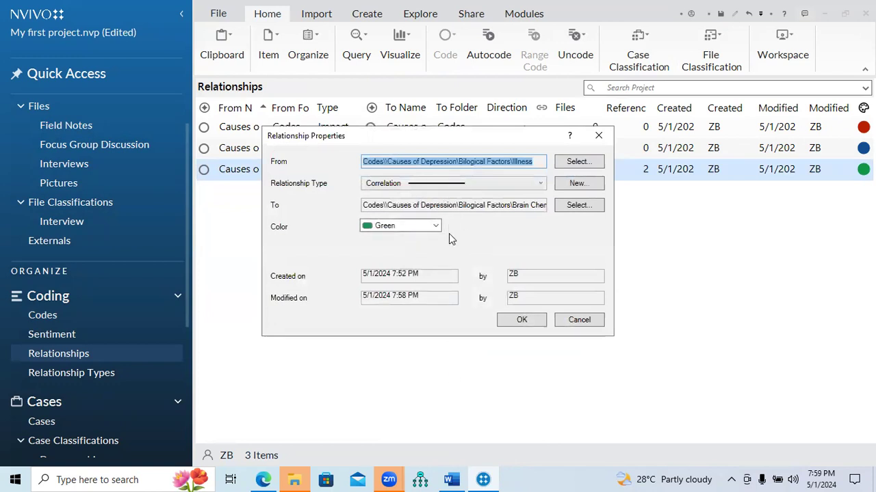
left_click(598, 135)
Step: Generate a word cloud from the Correlation relationship's coded text and examine its most frequent words
right_click(430, 178)
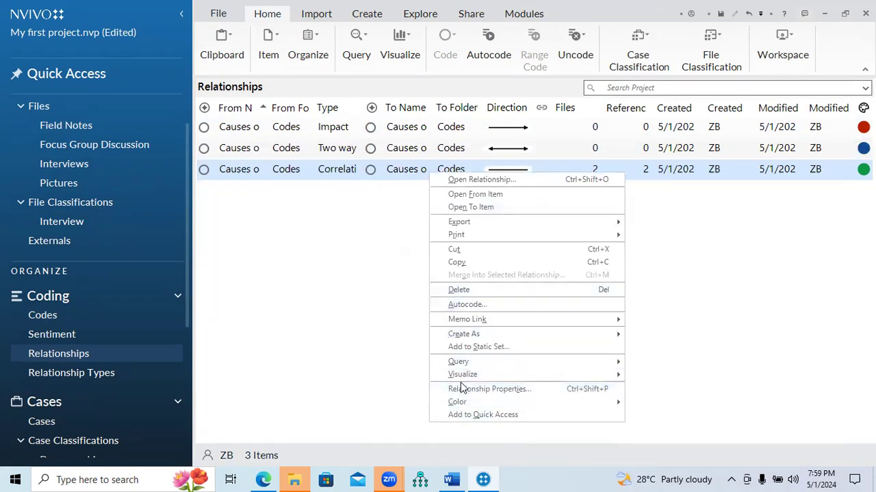
mouse_move(517, 378)
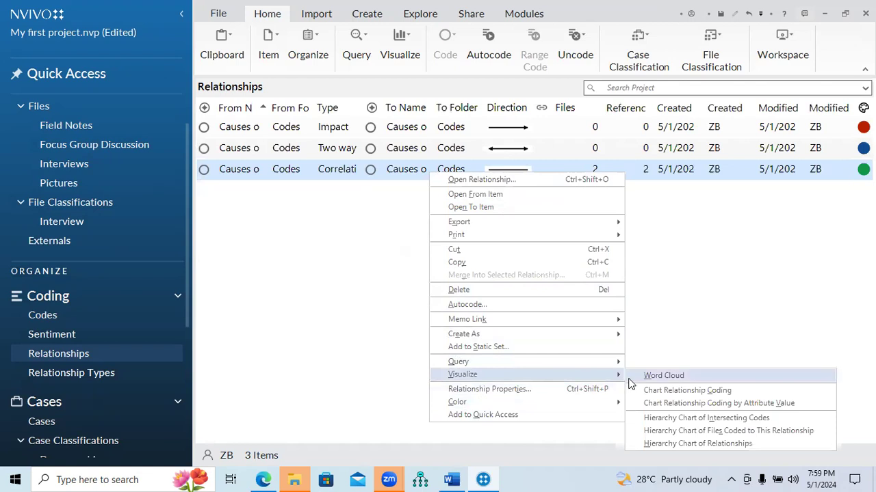
left_click(650, 376)
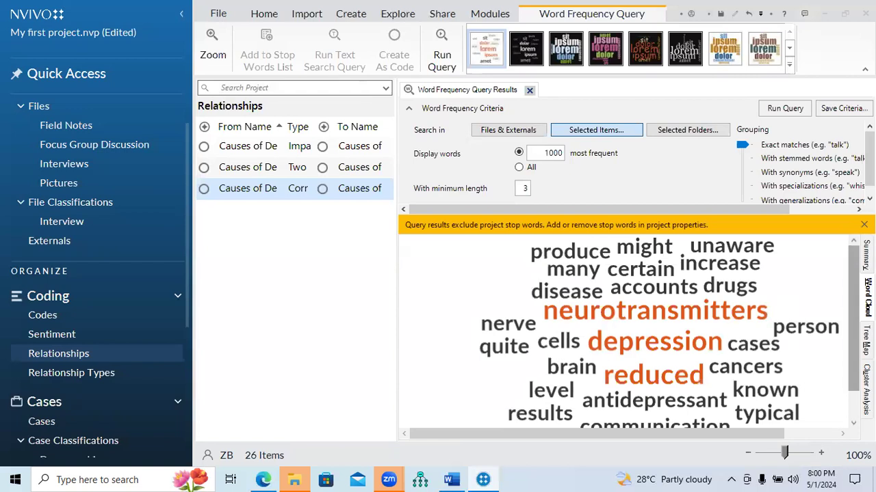
scroll(559, 353, "down", 1)
scroll(655, 332, "up", 1)
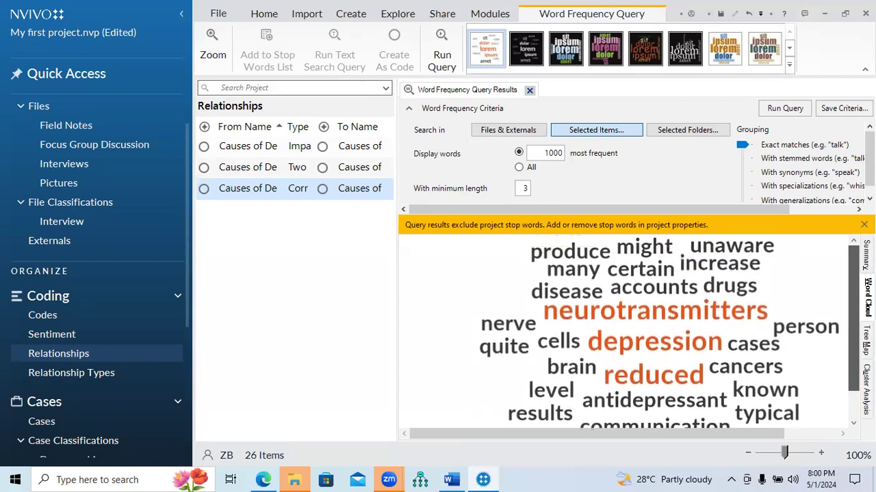
left_click_drag(852, 350, 851, 388)
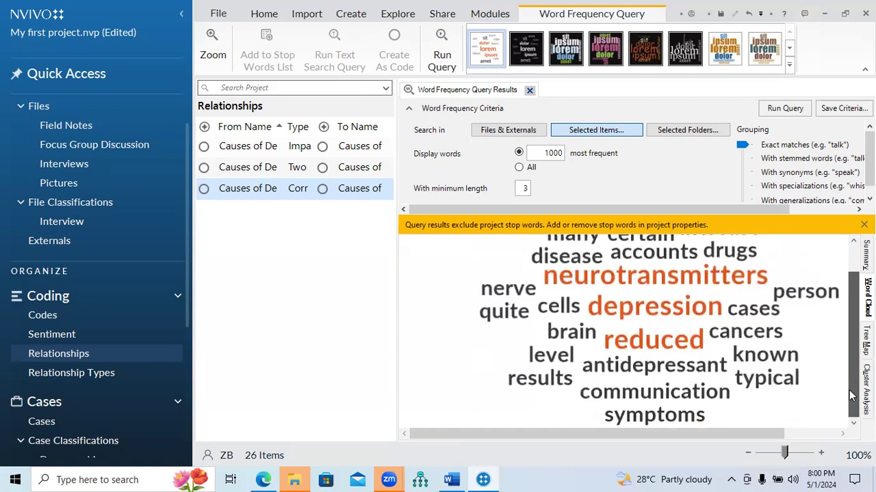
scroll(852, 393, "up", 1)
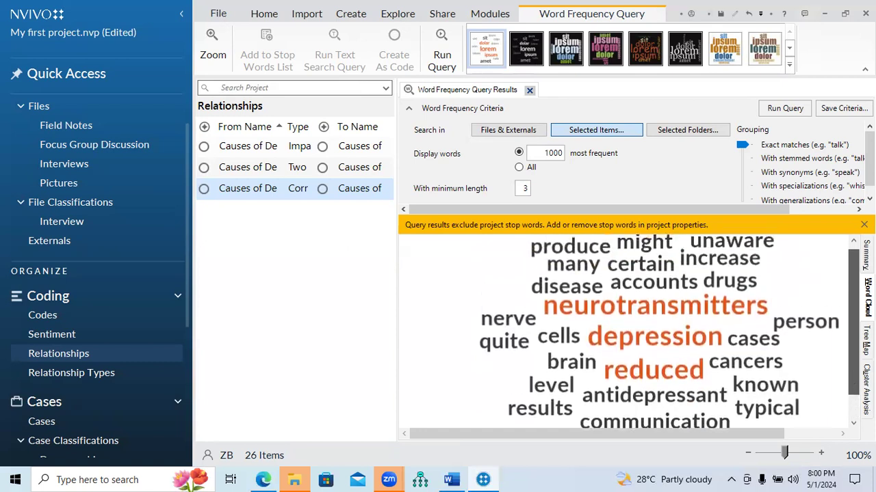
scroll(852, 393, "down", 1)
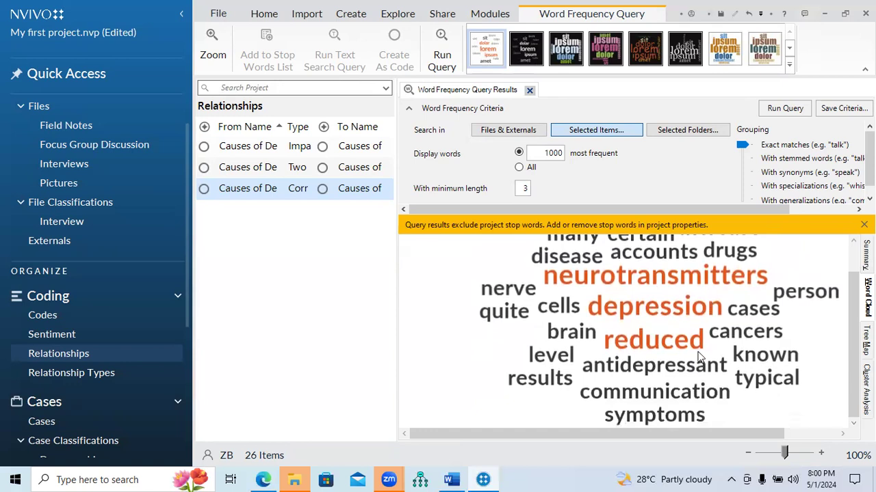
Step: Restyle the word cloud in blue and orange on white, view the words as a tree map, and close the query results
left_click(726, 61)
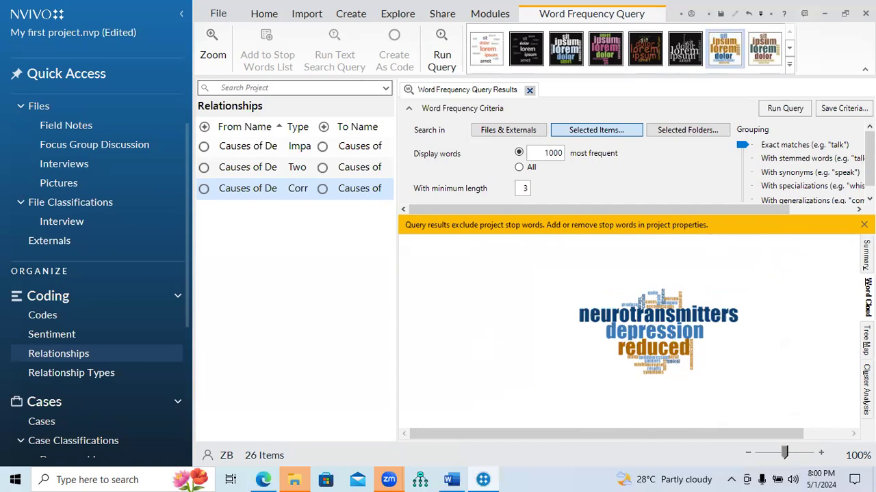
left_click(863, 224)
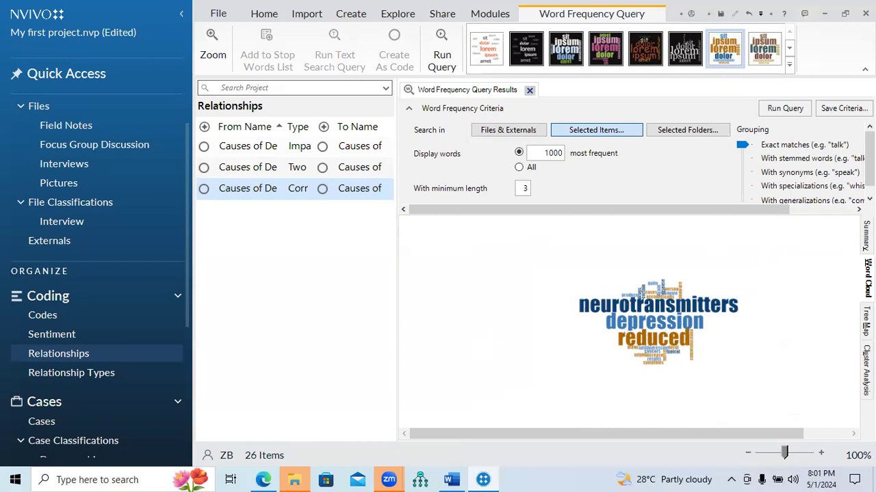
left_click(866, 320)
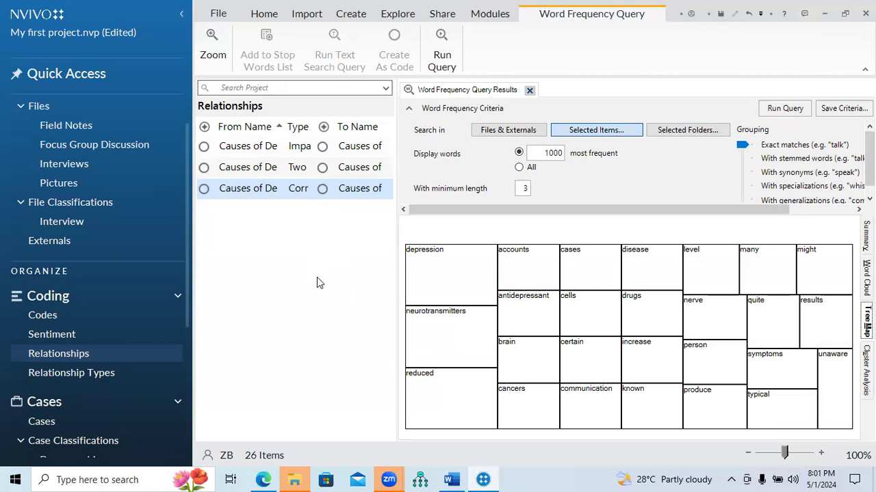
left_click(528, 91)
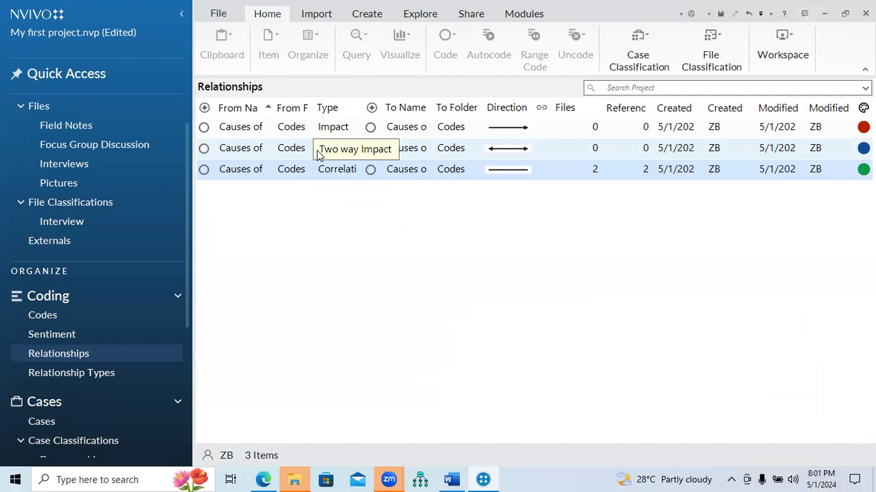
Step: Open the Harmones (Two way Impact) Thinking relationship and bring up the Codes list beside it at the Bilogical Factors subcodes
left_click(270, 150)
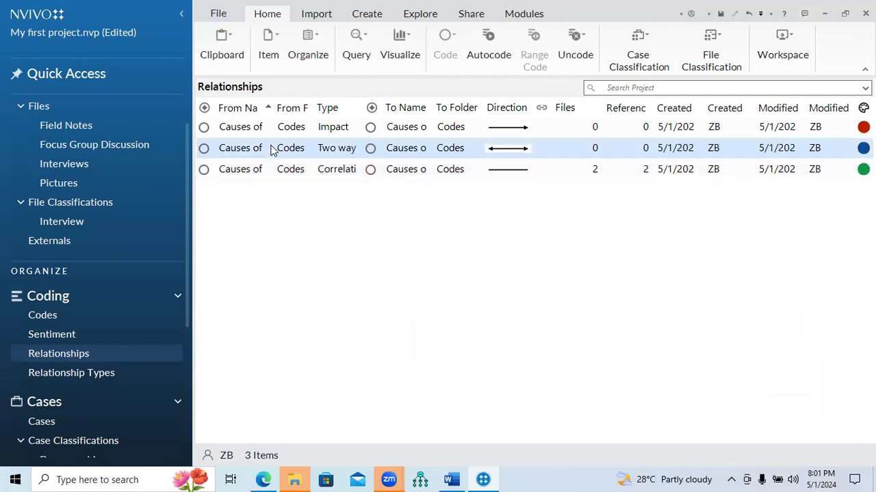
double_click(271, 149)
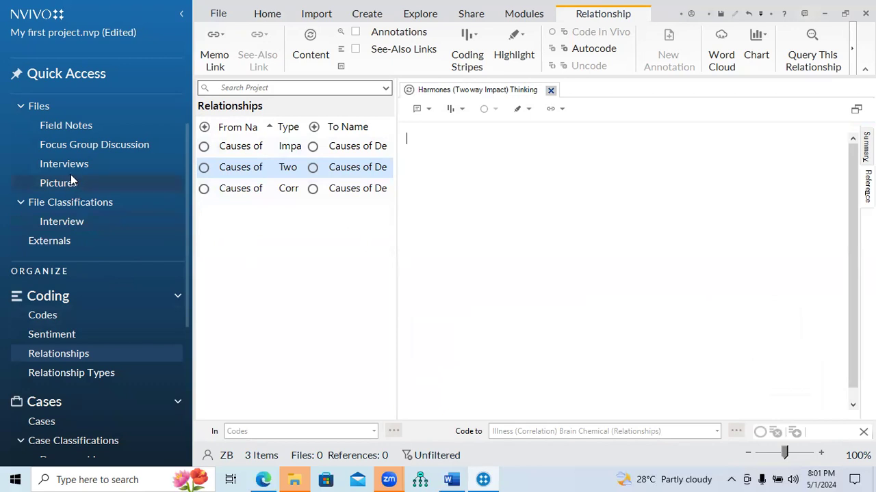
left_click(61, 319)
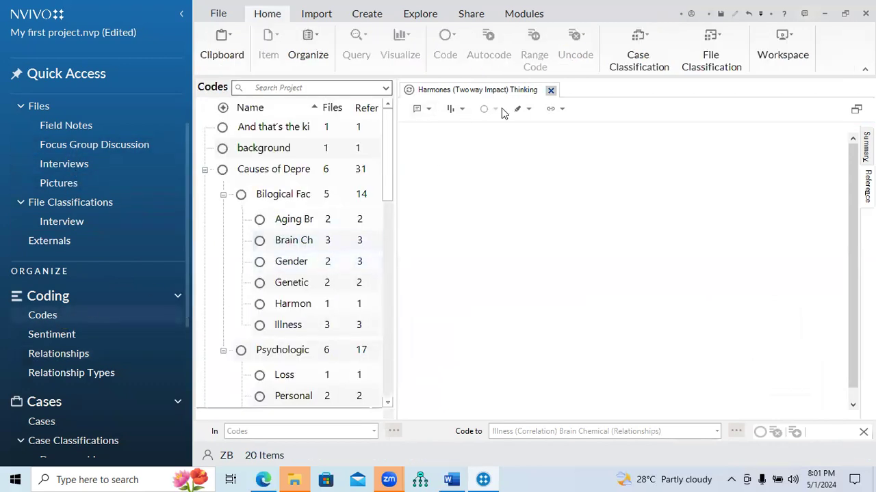
scroll(390, 197, "down", 1)
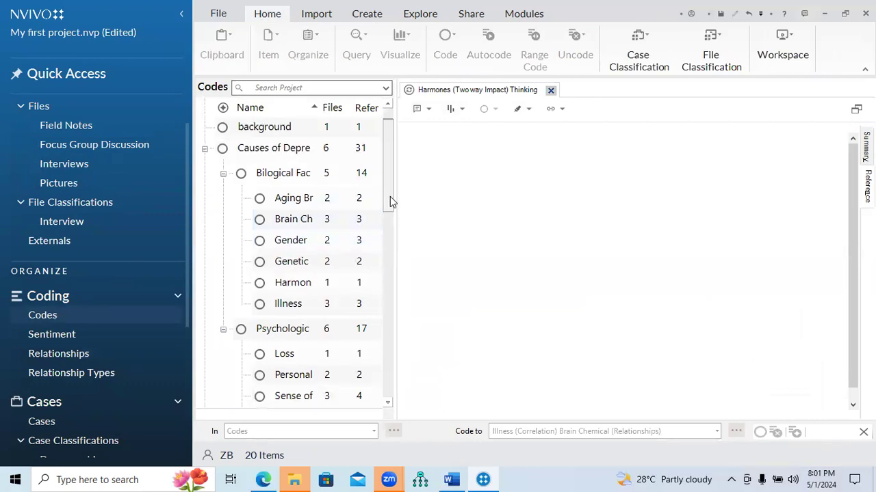
Step: Open the Harmones code's references and select the sentence from "The brain goes through some changes" to "parts of the brain are affected."
left_click(297, 284)
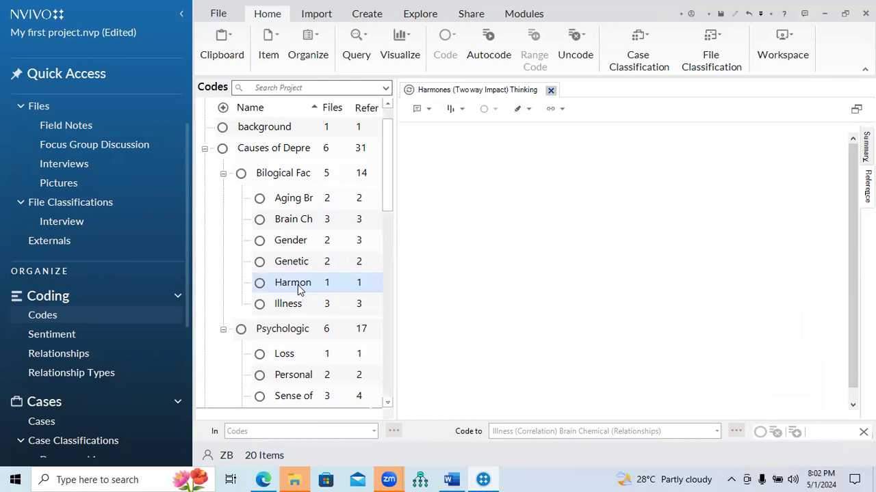
double_click(299, 284)
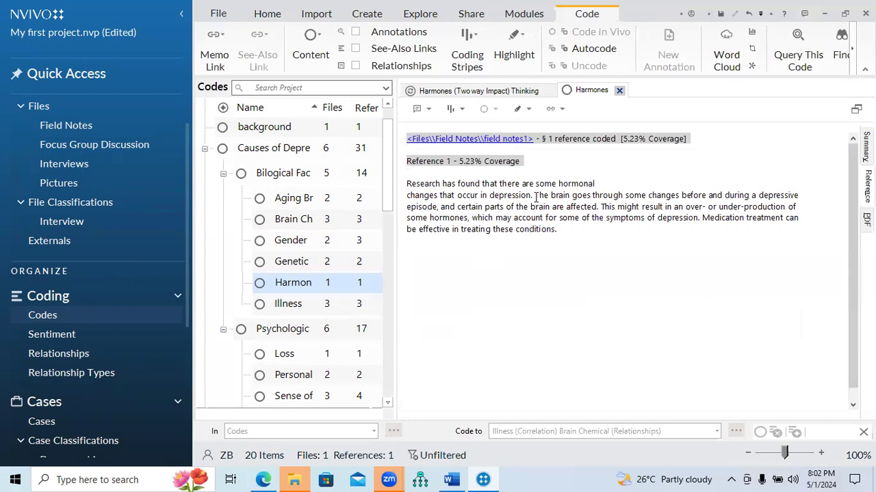
left_click_drag(535, 196, 599, 208)
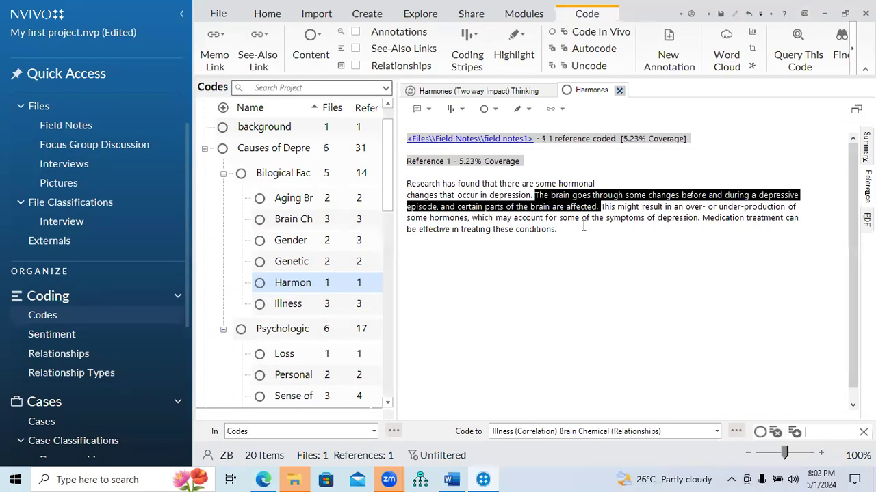
Step: Code the selected sentence about brain changes during a depressive episode to the Harmones (Two way Impact) Thinking relationship
right_click(572, 197)
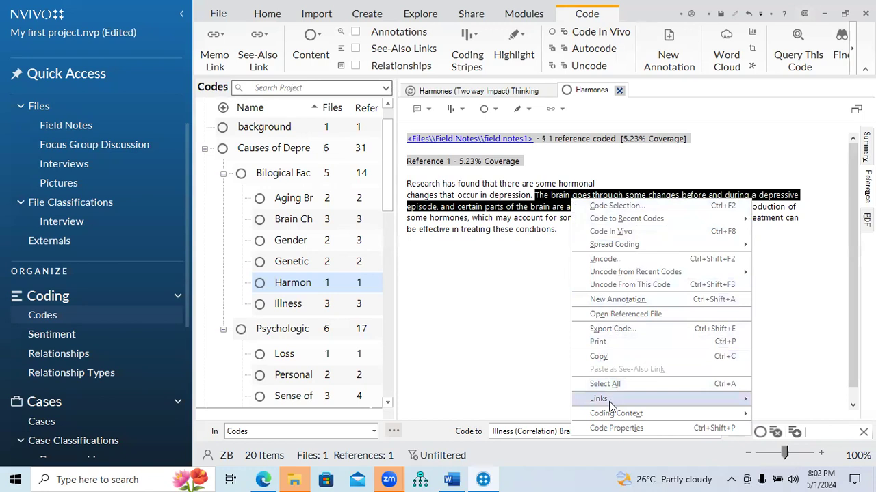
left_click(629, 210)
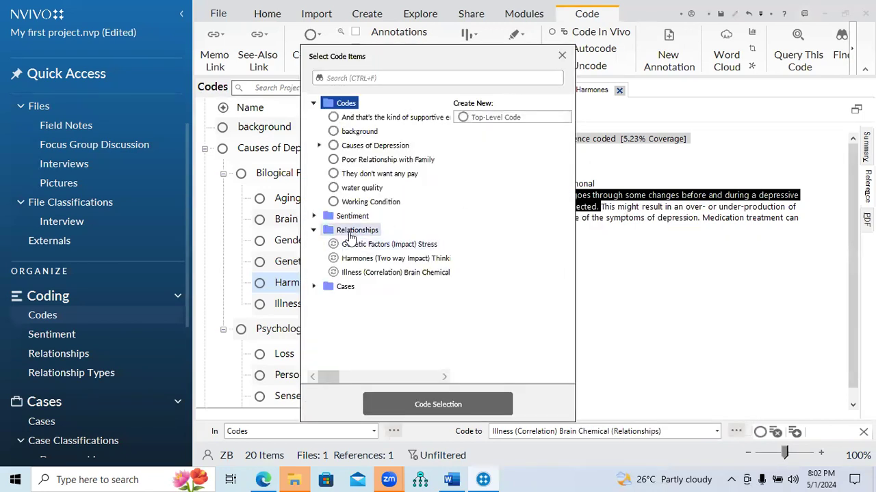
left_click(394, 261)
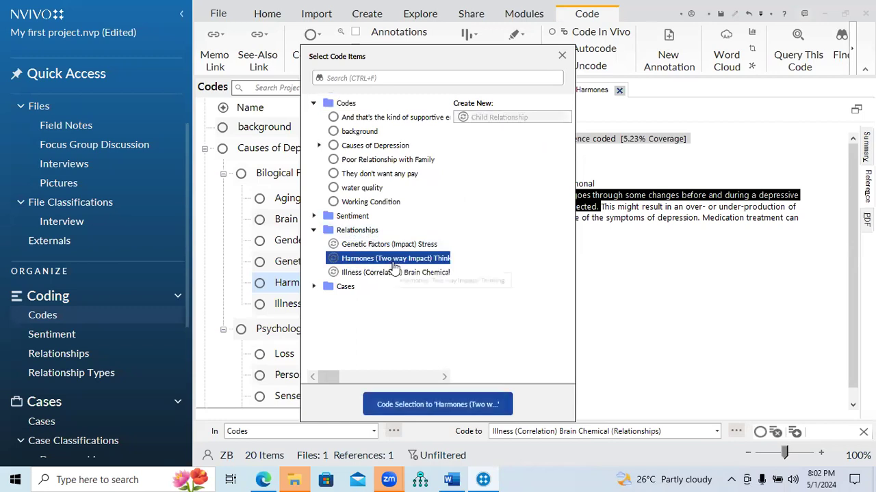
left_click(417, 404)
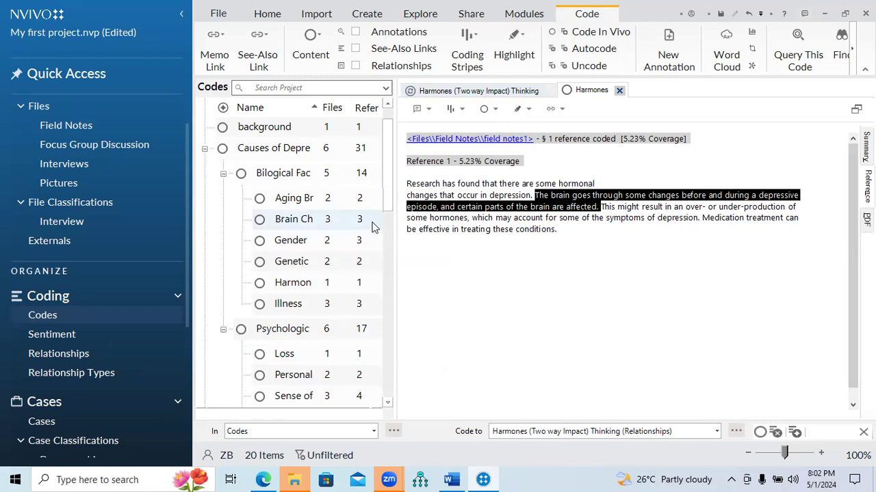
Step: Open the coded references of the Thinking code under Psychological Factors
left_click_drag(391, 212, 390, 235)
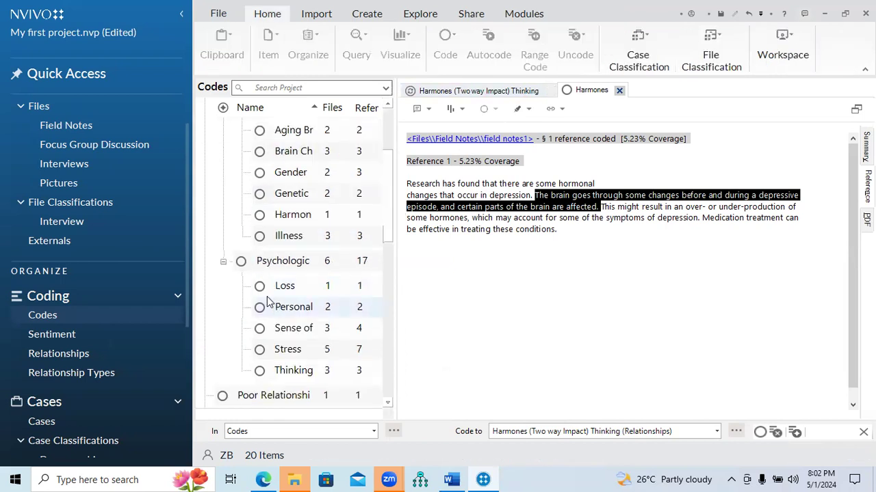
left_click(224, 262)
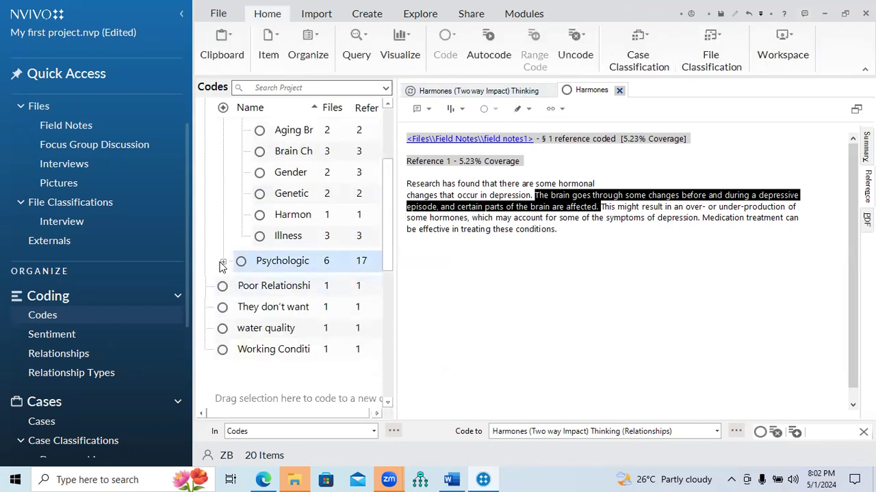
left_click(223, 262)
left_click(279, 352)
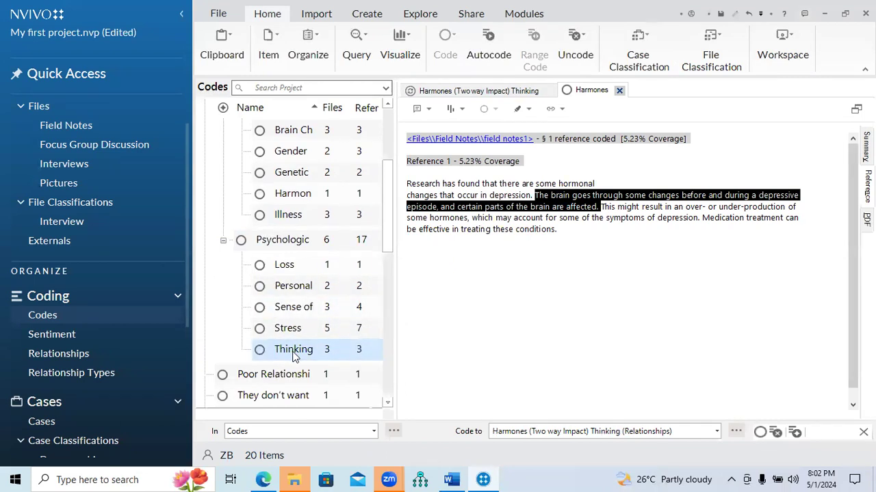
double_click(293, 351)
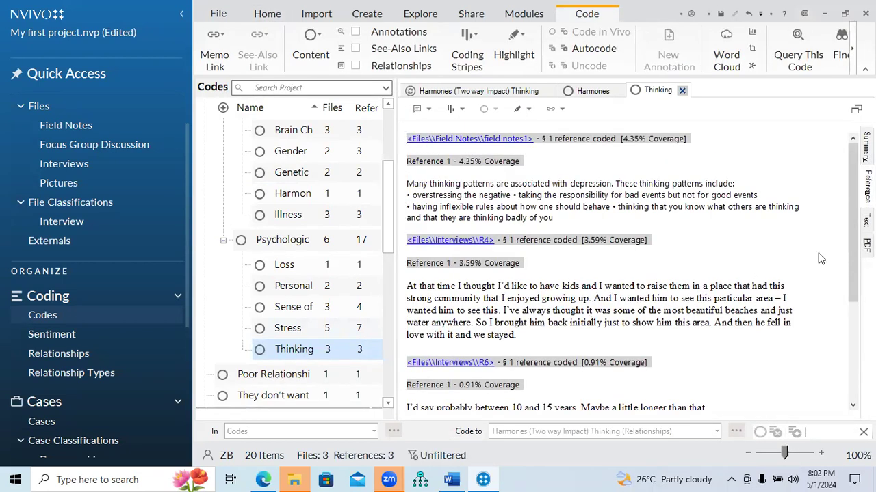
Step: Code the R4 interview sentence "I've always thought it was some of the most beautiful beaches and just water anywhere." to Harmones (Two way Impact) Thinking
scroll(853, 241, "down", 2)
scroll(853, 241, "down", 1)
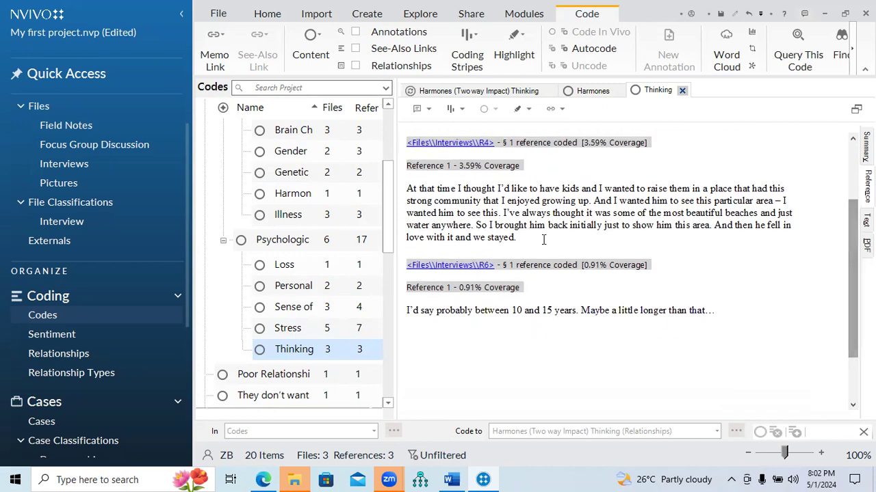
left_click_drag(503, 214, 476, 226)
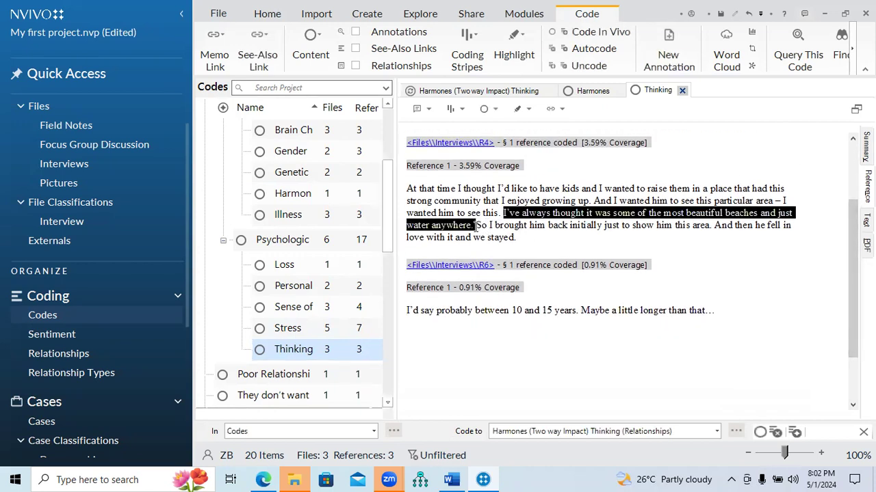
right_click(566, 214)
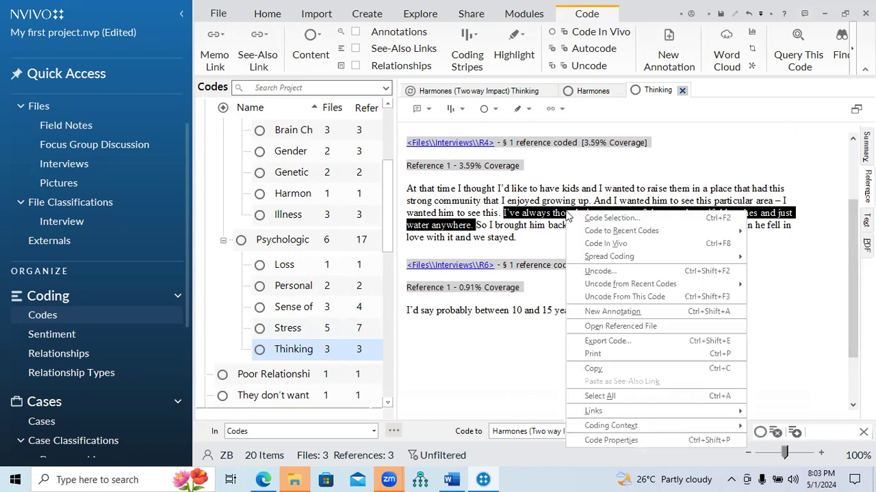
left_click(594, 224)
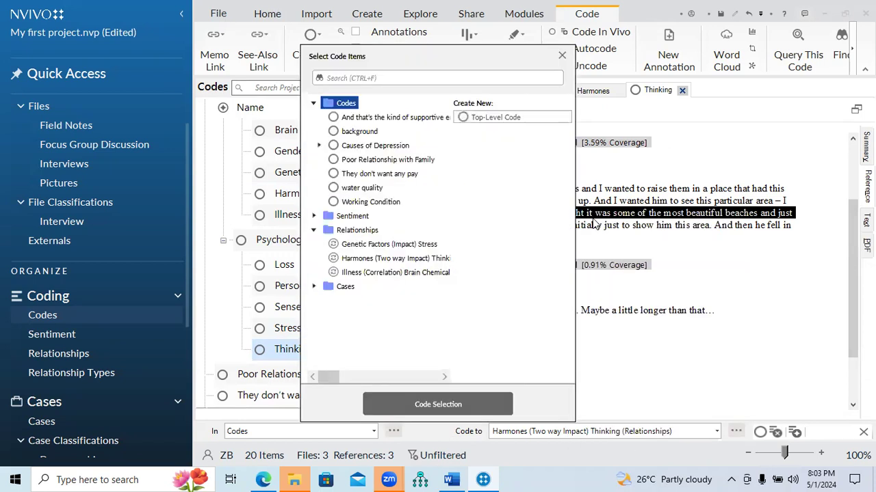
left_click(385, 260)
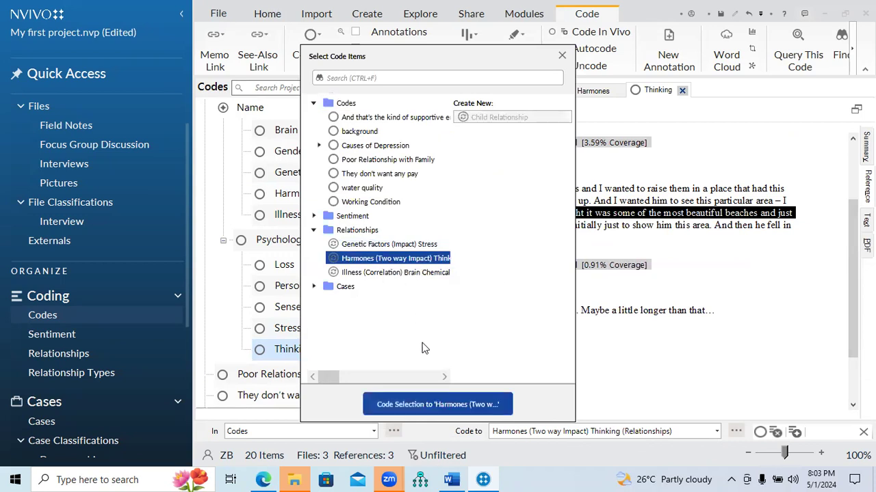
left_click(423, 406)
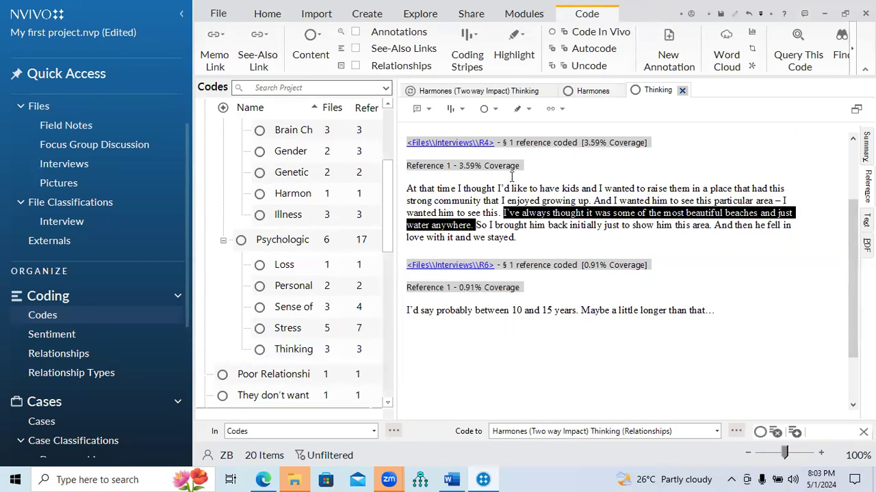
Step: Close the Thinking and Harmones codes, review the Two way Impact relationship's coded references, and return to the full Relationships list
left_click(682, 92)
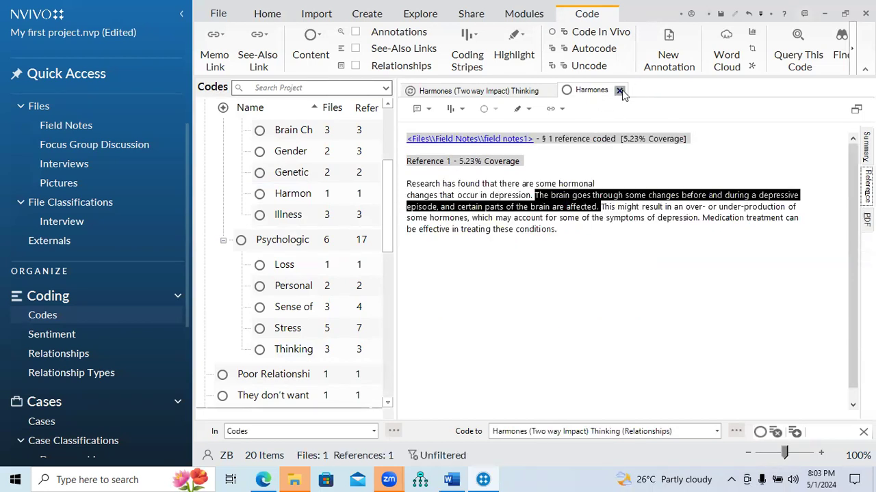
left_click(619, 91)
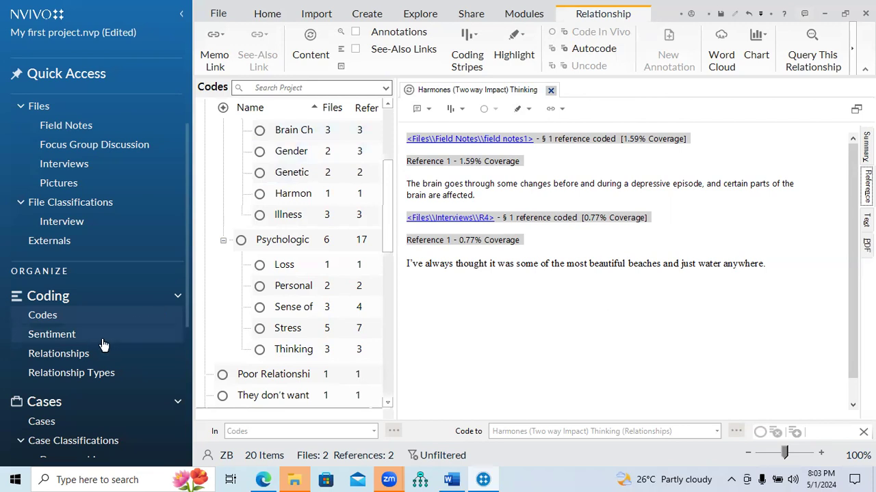
left_click(87, 354)
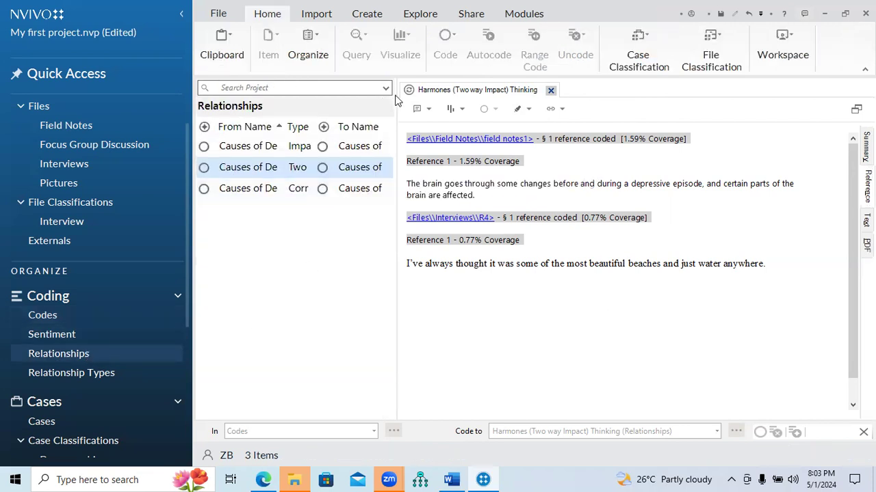
left_click(551, 90)
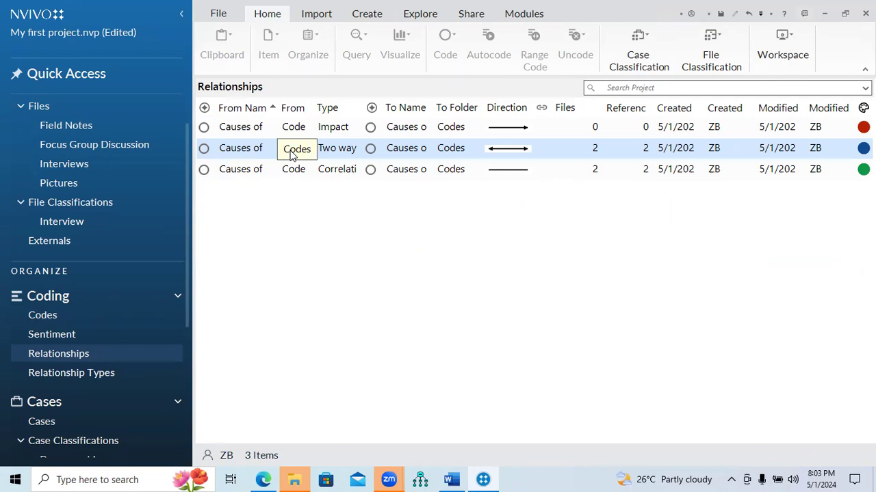
Step: Generate a word cloud from the Two way Impact relationship's coded text
right_click(469, 152)
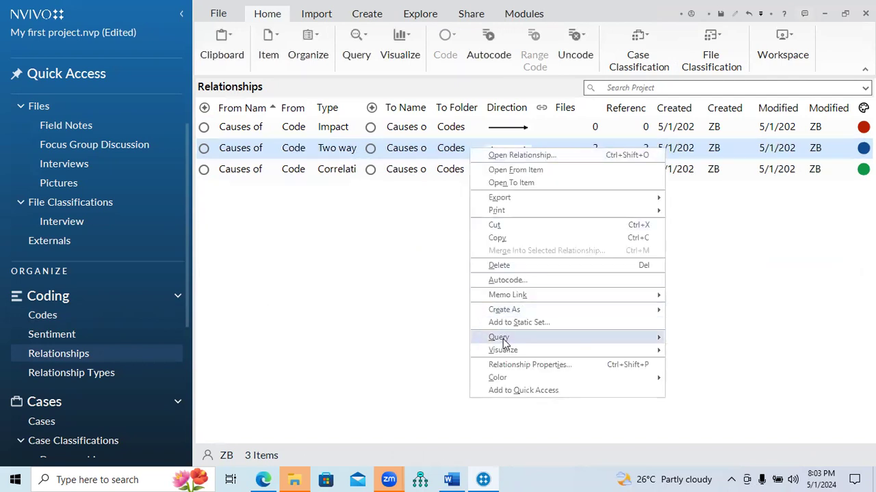
mouse_move(511, 355)
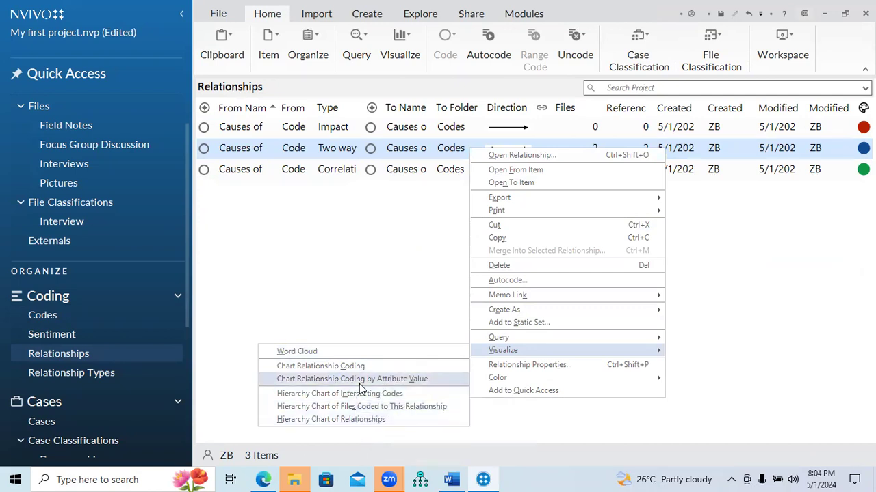
left_click(324, 355)
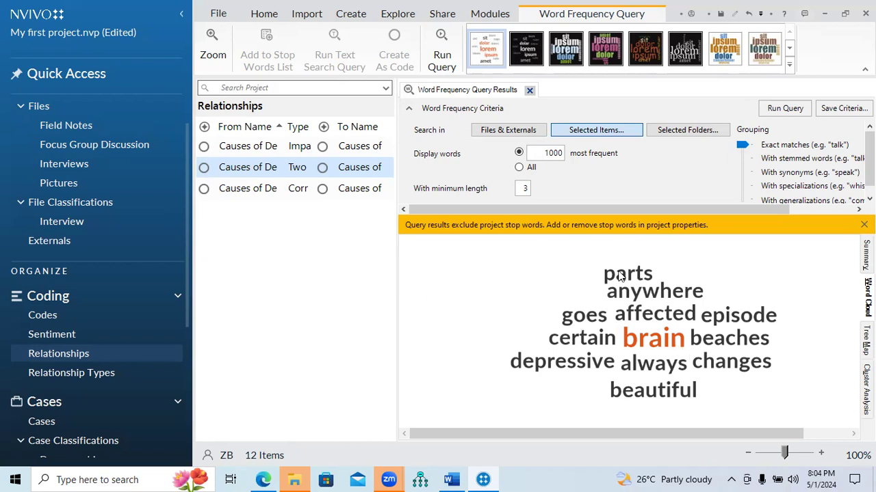
Step: Apply the blue and orange on white style to the word cloud, view the words as a tree map, and close the query results
left_click(725, 52)
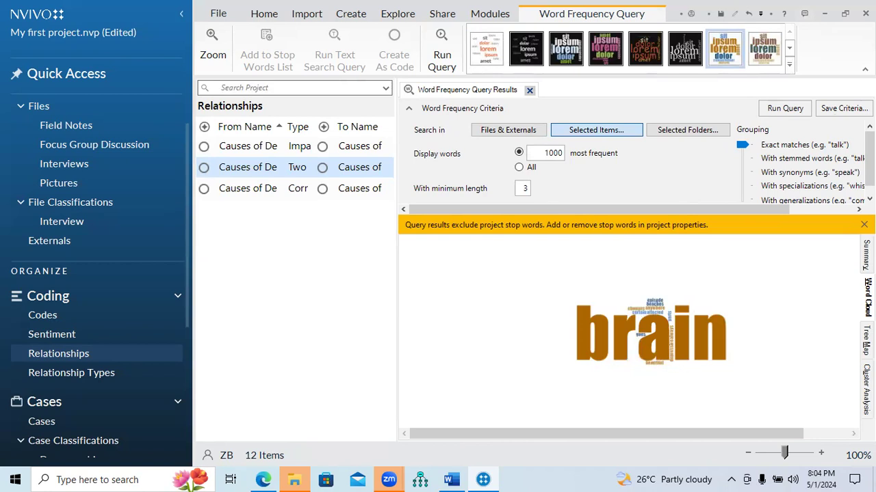
left_click(867, 341)
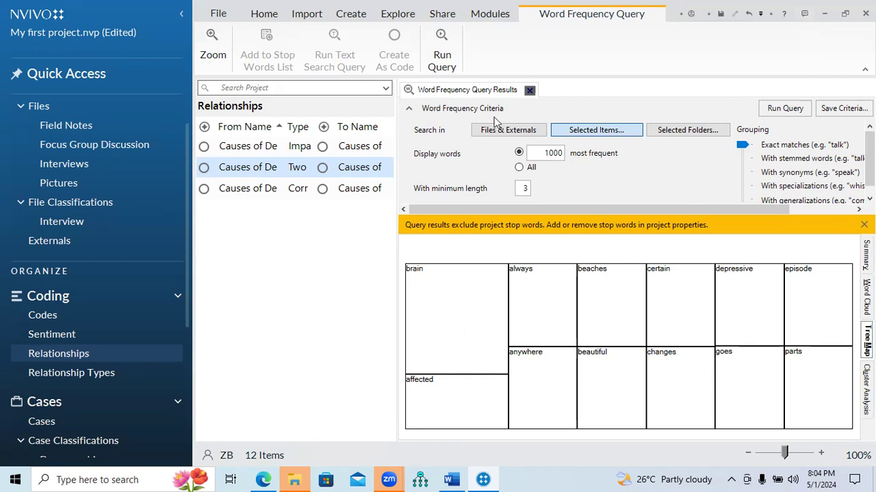
left_click(529, 90)
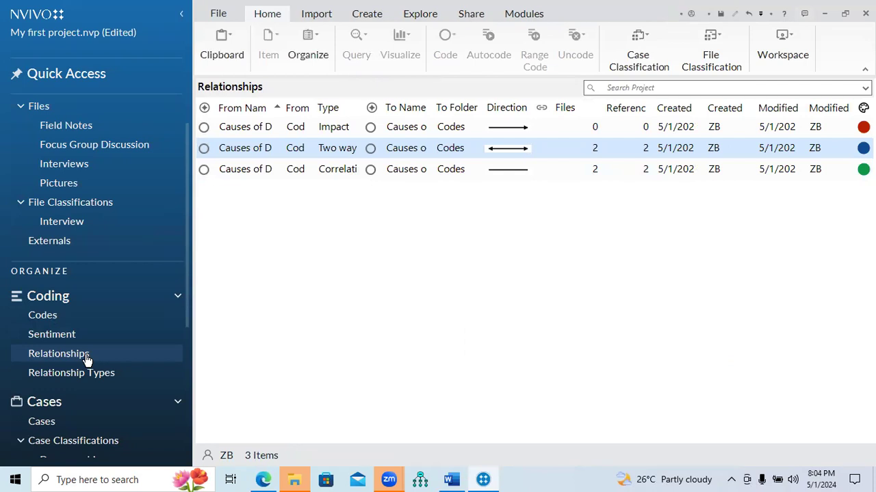
Step: Open the Genetic Factors (Impact) Stress relationship, then the Genetic Factors code's references beside the Codes list
left_click(403, 132)
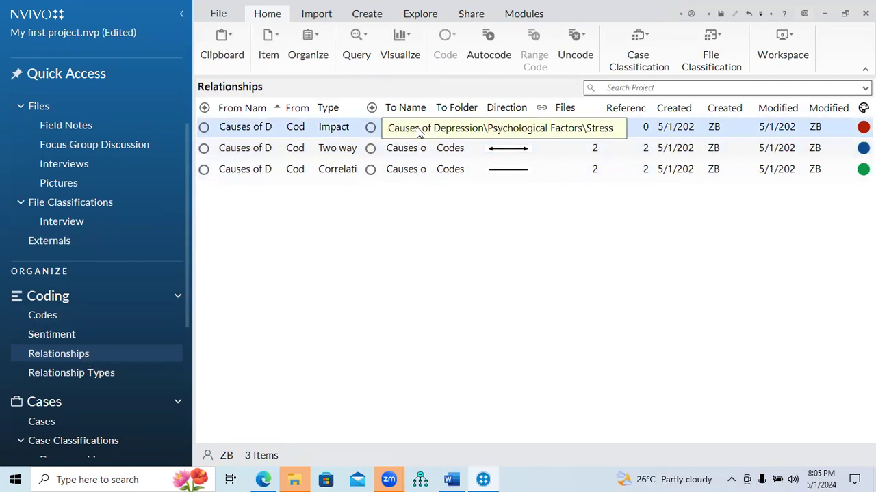
double_click(344, 127)
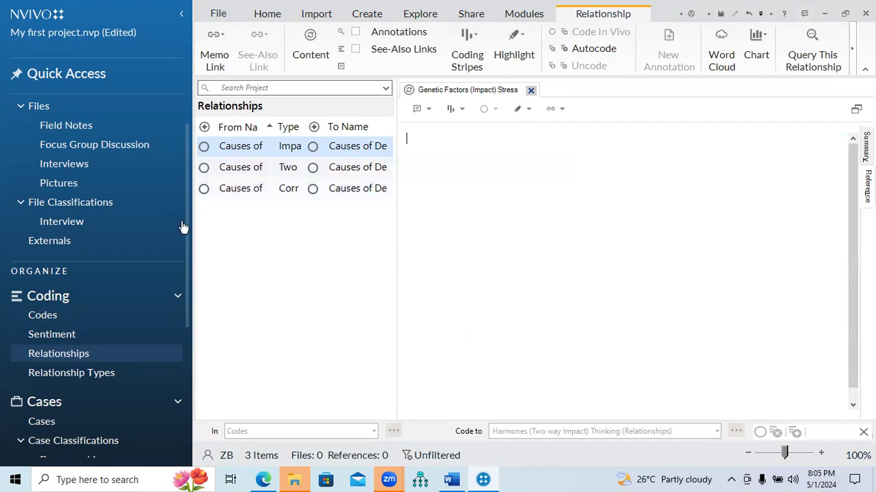
left_click(63, 318)
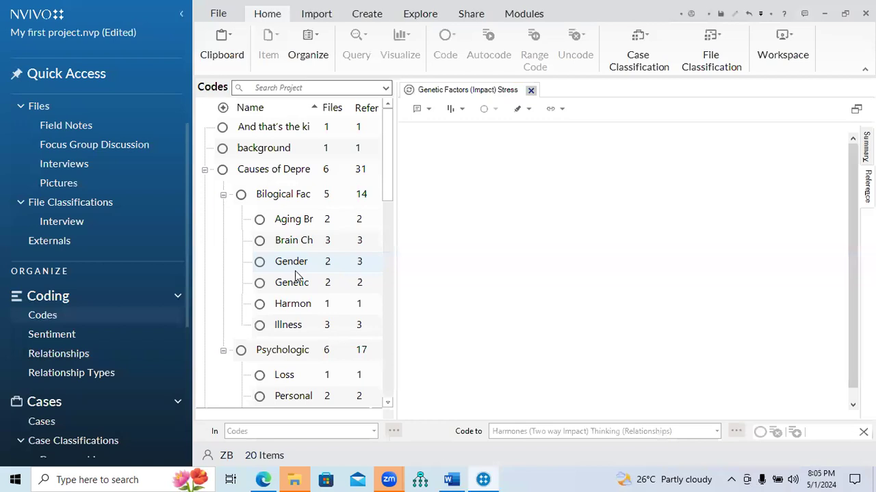
left_click(296, 291)
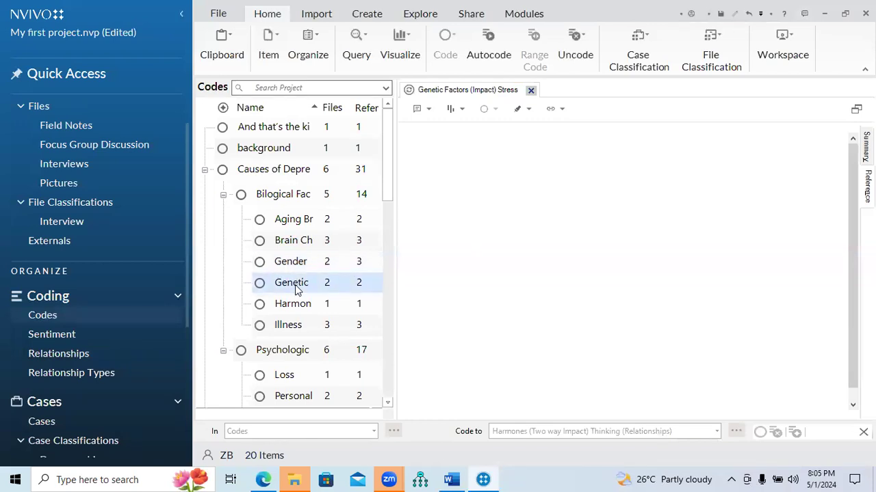
double_click(296, 286)
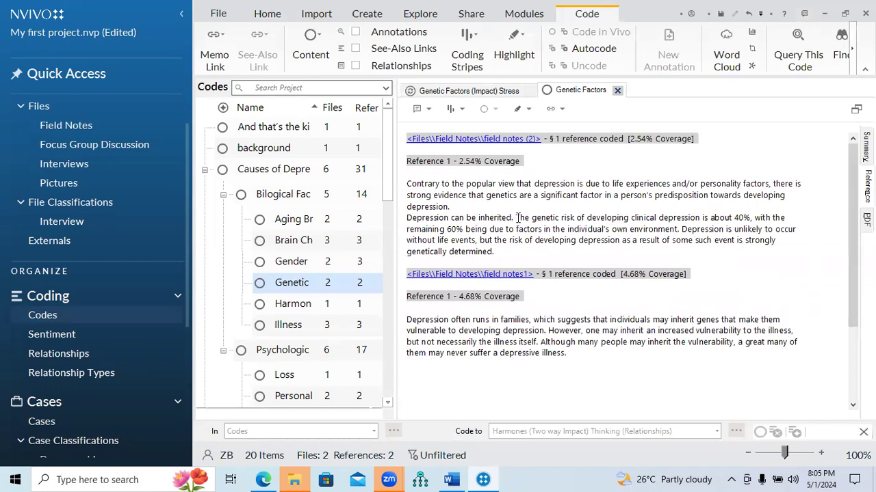
Step: Code the sentence from "The genetic risk of developing clinical depression" to "individual's own environment." to the Genetic Factors (Impact) Stress relationship
left_click_drag(516, 217, 680, 230)
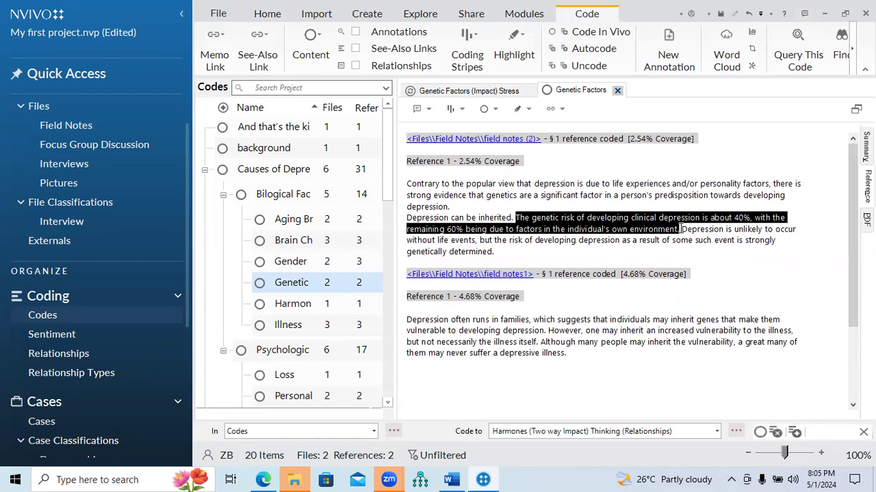
right_click(609, 221)
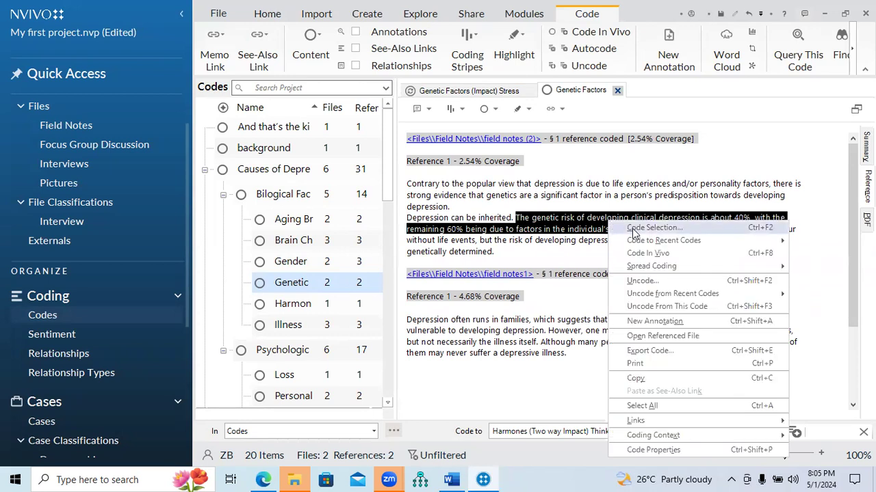
left_click(641, 229)
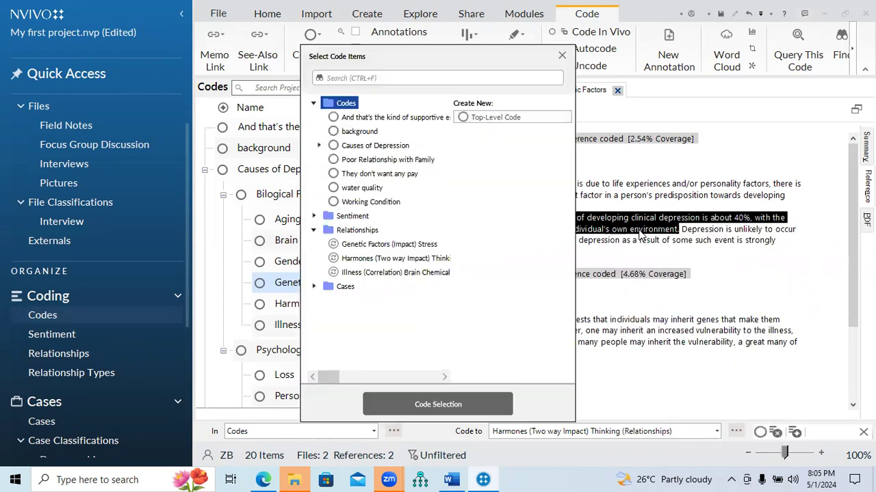
left_click(390, 245)
left_click(435, 404)
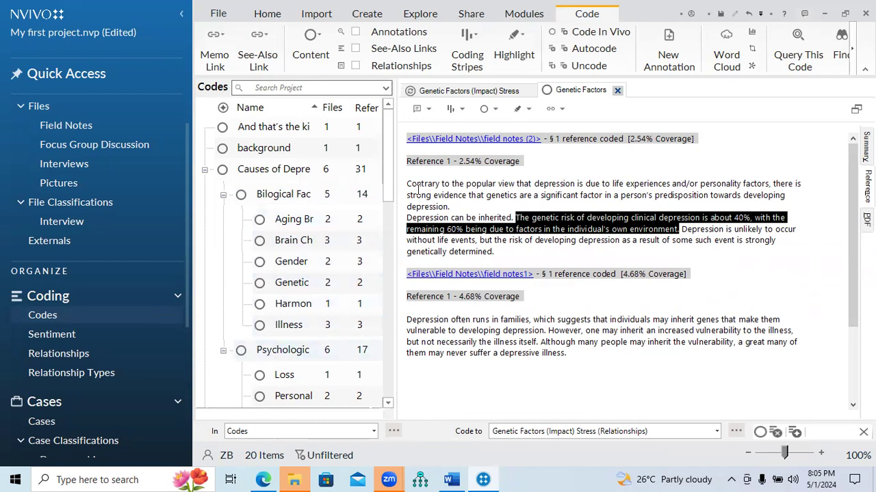
Step: Open the coded references of the Stress code under Psychological Factors
left_click_drag(387, 185, 392, 247)
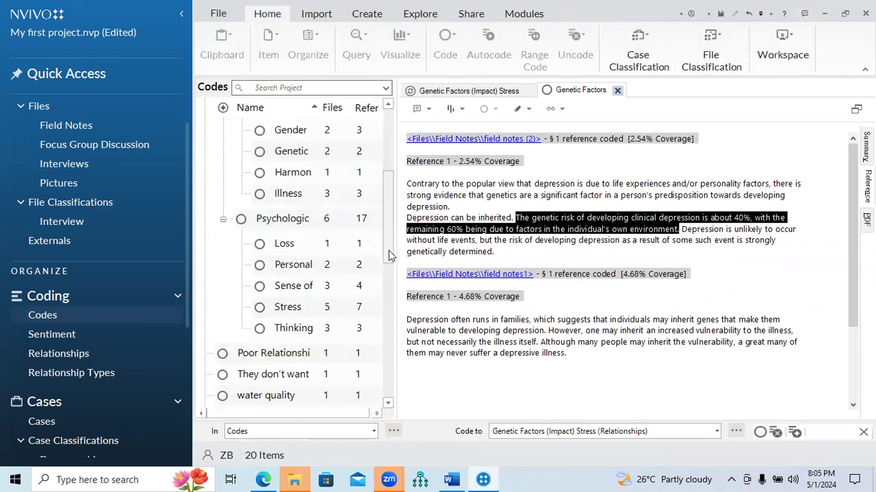
left_click(301, 308)
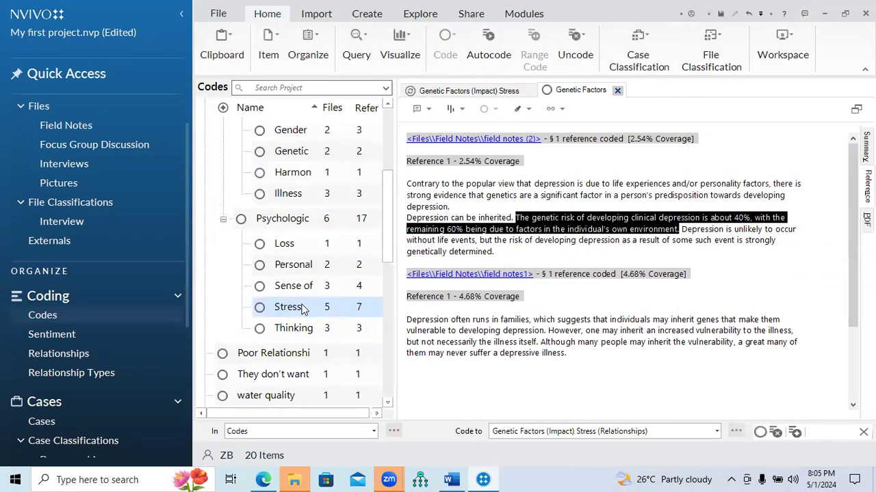
double_click(302, 308)
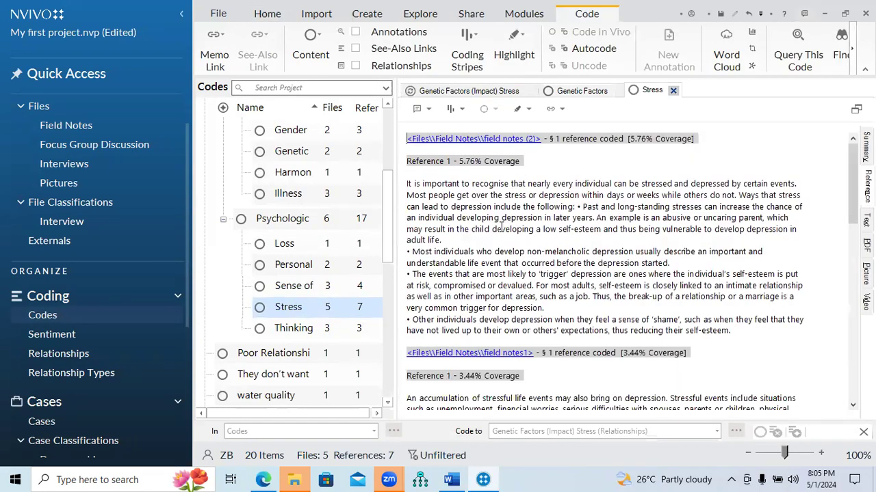
Step: Code the sentence from "Past and long-standing stresses" to "in later years." to the Genetic Factors (Impact) Stress relationship
left_click_drag(583, 206, 595, 219)
right_click(590, 209)
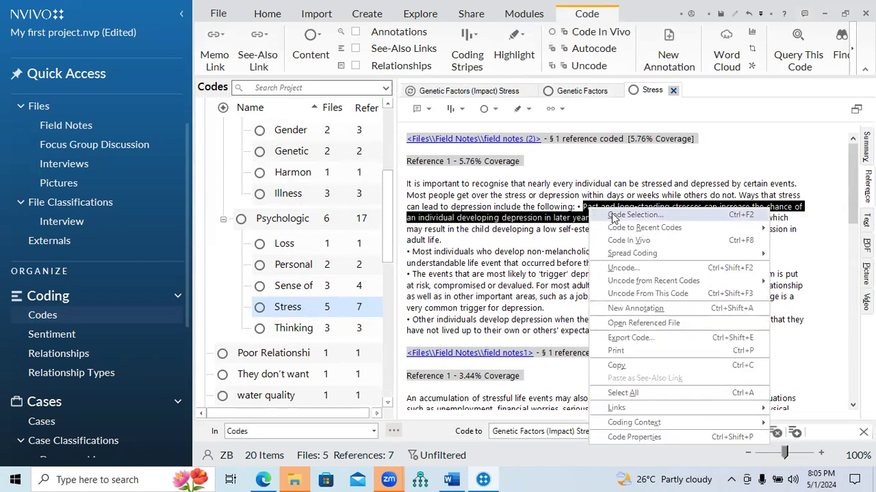
left_click(616, 216)
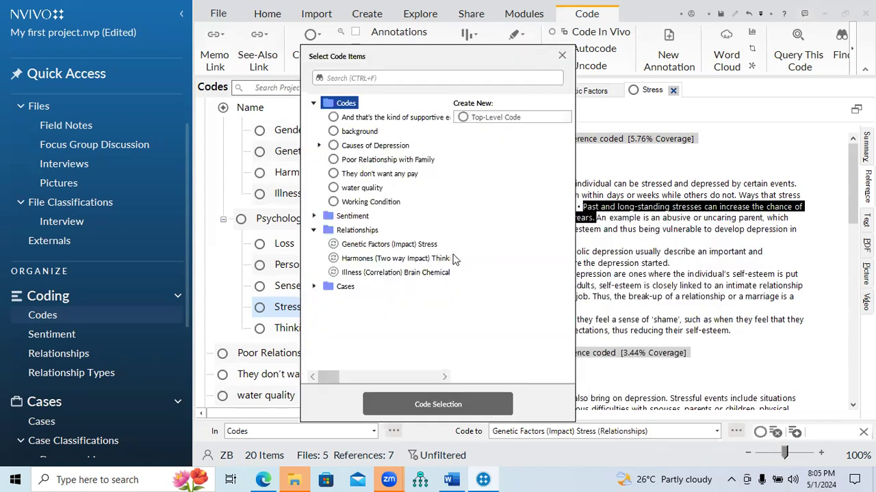
left_click(358, 246)
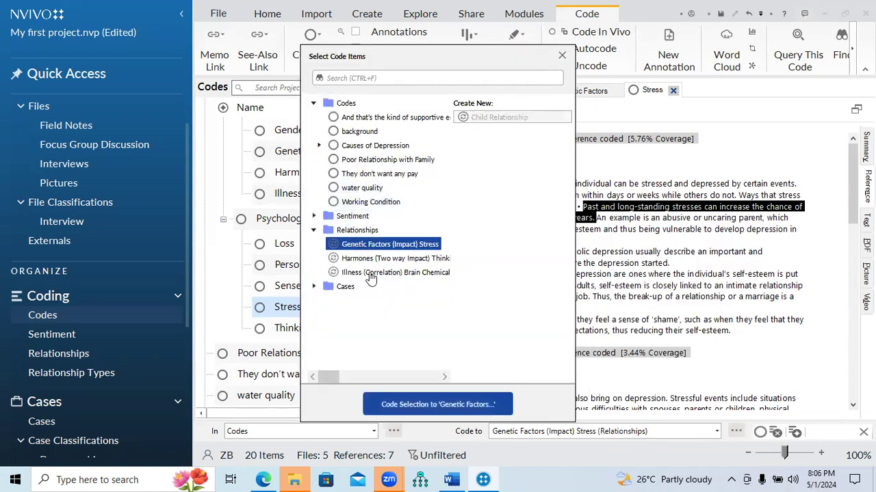
left_click(437, 402)
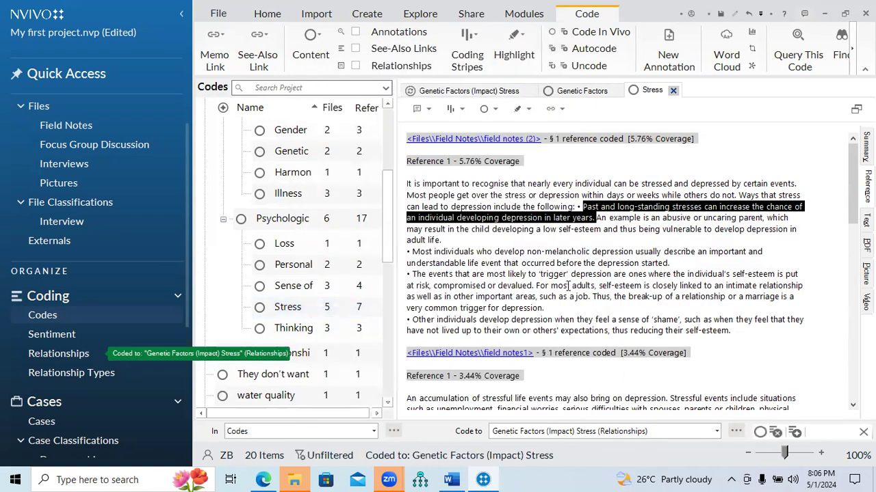
Step: Code the sentence from "Thus, the break-up of a relationship" to "trigger for depression." to the Genetic Factors (Impact) Stress relationship
left_click_drag(589, 296, 545, 308)
right_click(528, 309)
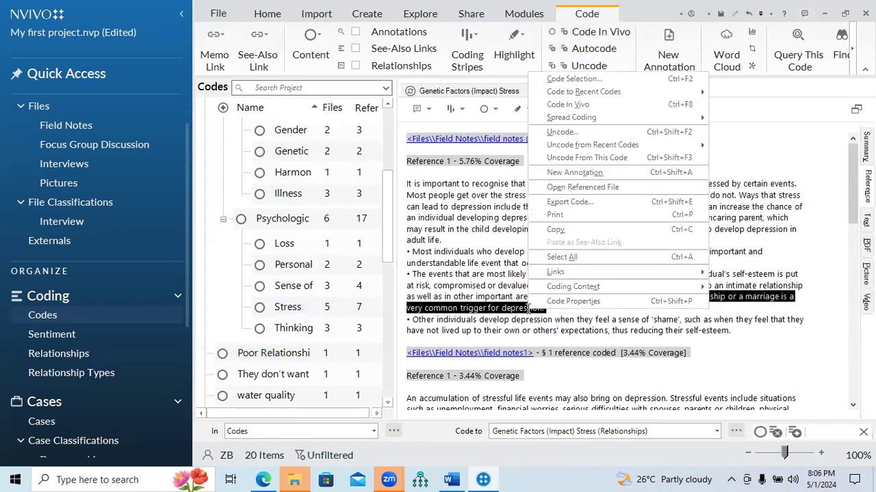
left_click(578, 79)
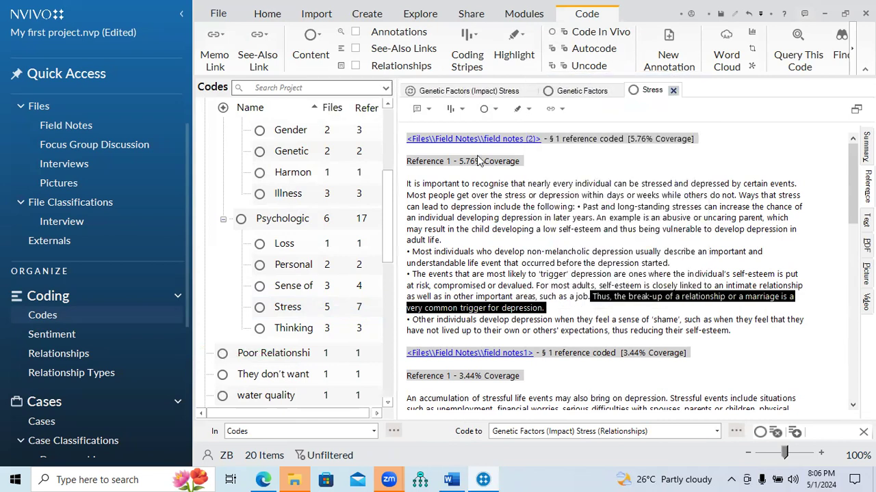
left_click(384, 244)
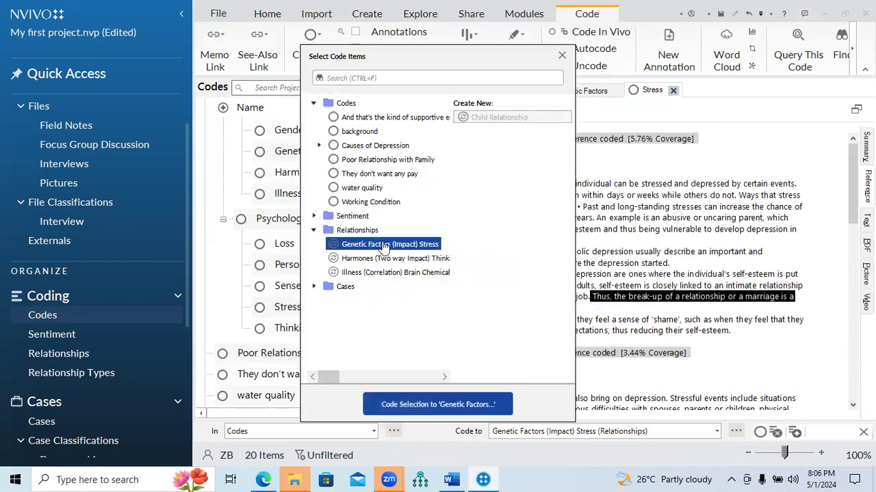
left_click(447, 404)
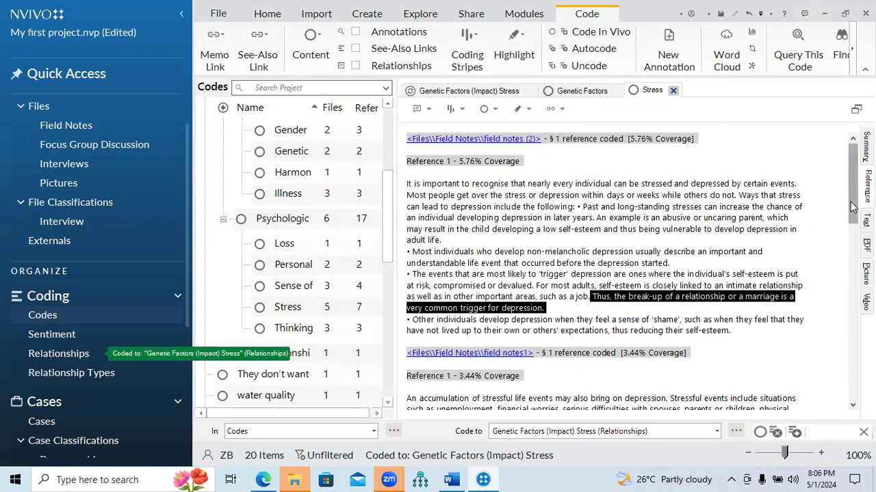
Step: In the R6 interview reference, code "Well, today we'd help one mother" through "help the other mother." to the Genetic Factors (Impact) Stress relationship
scroll(846, 201, "down", 5)
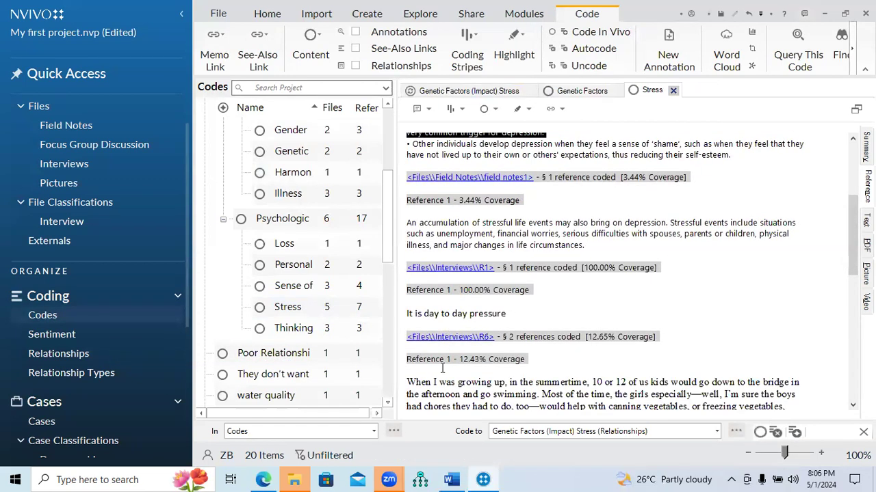
scroll(852, 247, "down", 6)
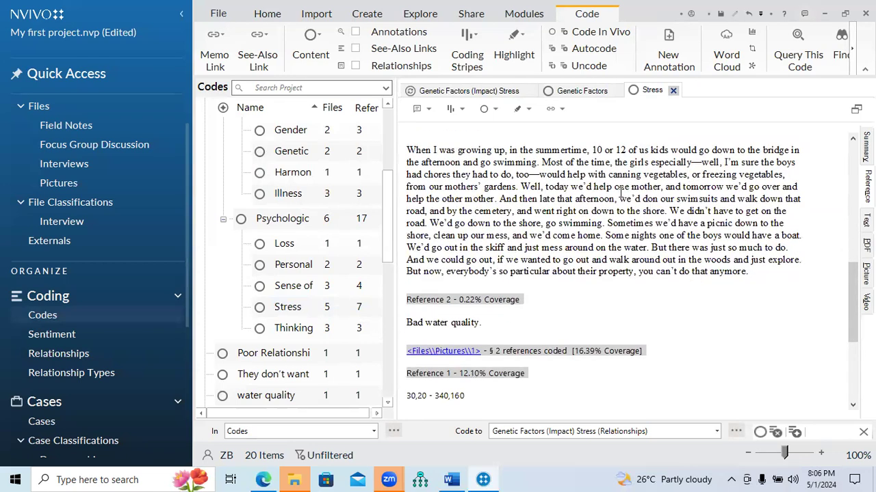
left_click_drag(521, 186, 499, 200)
right_click(462, 198)
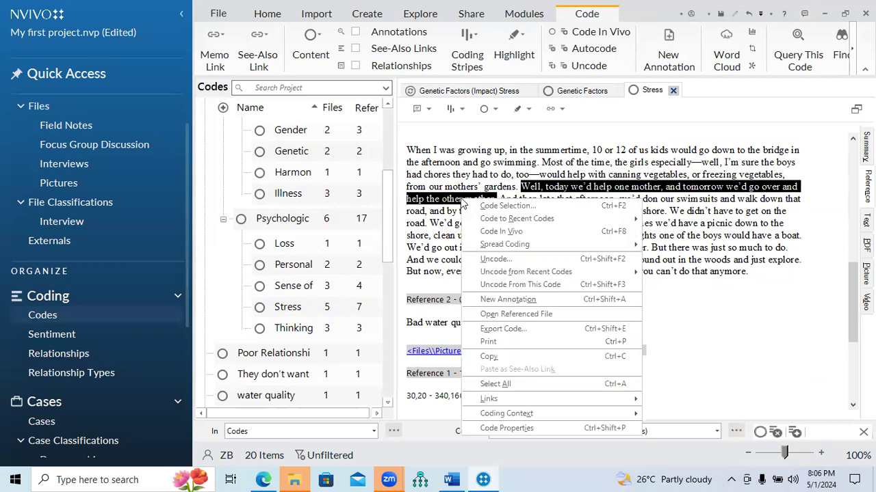
left_click(499, 207)
left_click(386, 244)
left_click(446, 404)
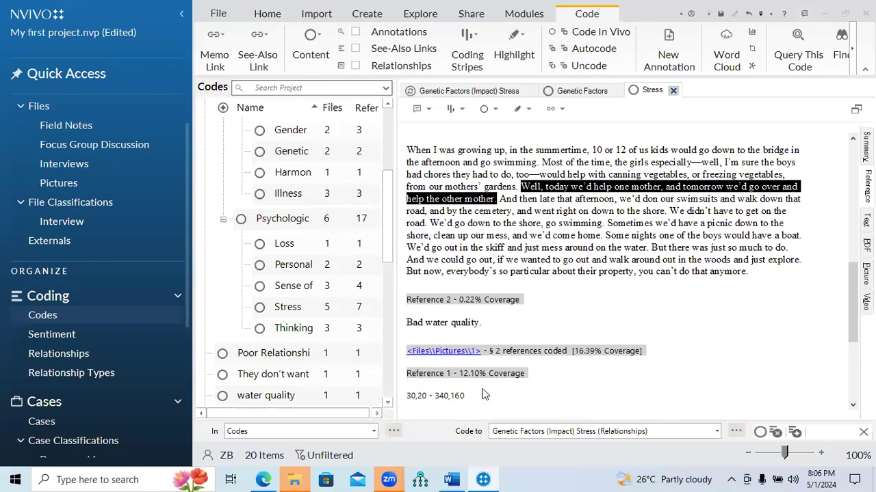
Step: Code the R6 passage "Bad water quality." to the Genetic Factors (Impact) Stress relationship
scroll(602, 274, "down", 4)
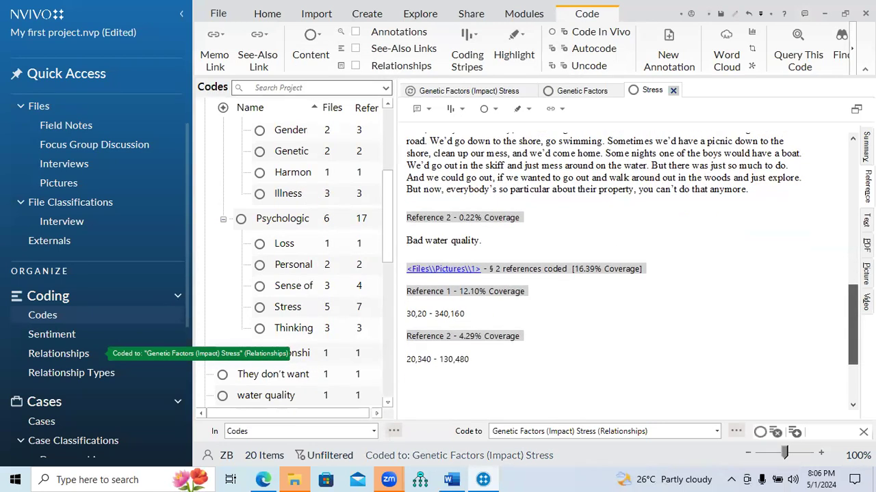
scroll(647, 287, "up", 2)
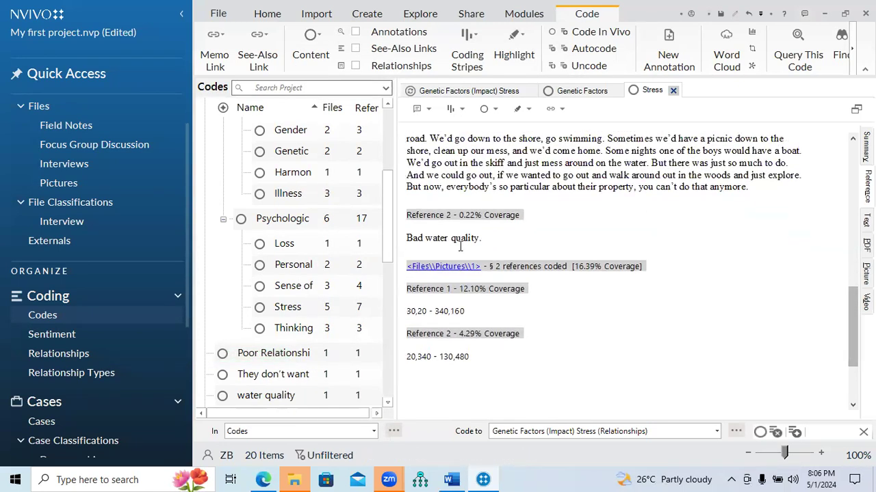
left_click_drag(407, 238, 483, 239)
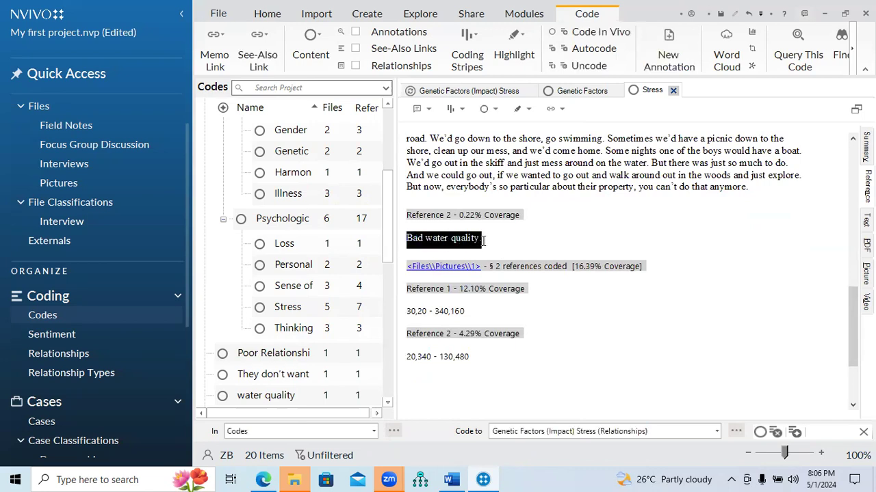
right_click(470, 240)
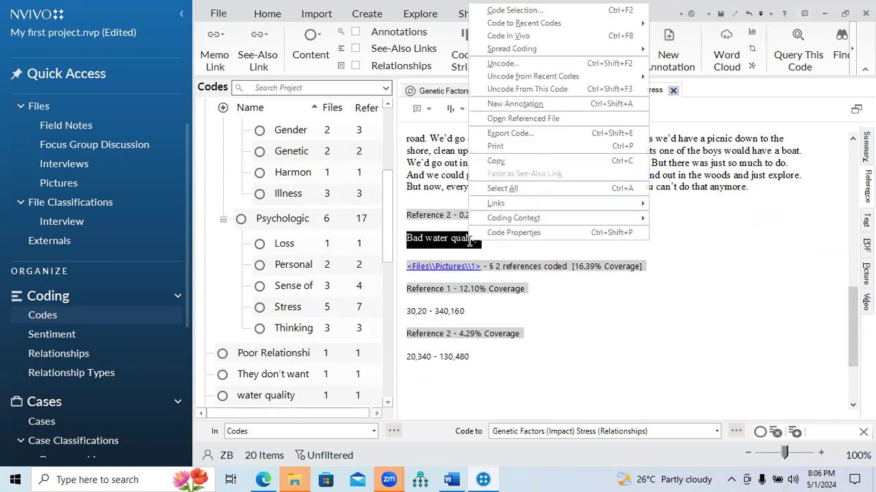
left_click(516, 10)
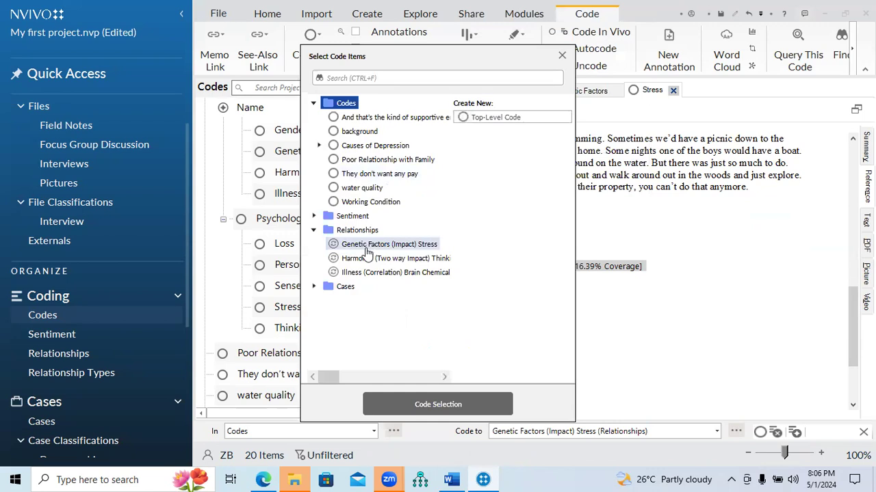
left_click(369, 250)
left_click(433, 404)
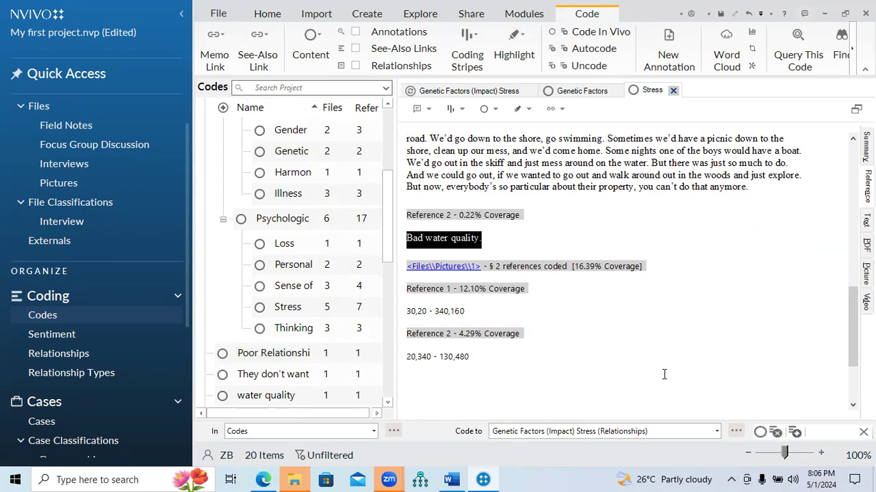
Step: Close the Stress and Genetic Factors codes, and review the references coded to the Genetic Factors (Impact) Stress relationship before closing it
left_click(674, 90)
left_click(618, 91)
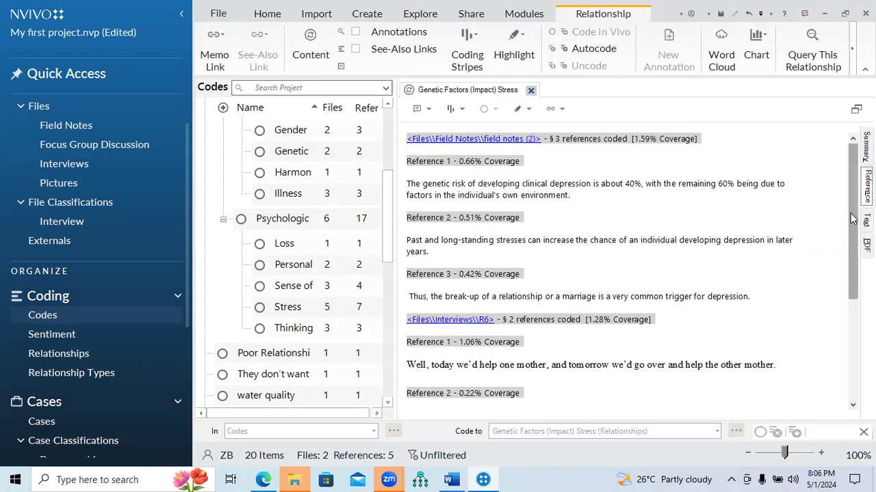
scroll(851, 244, "down", 5)
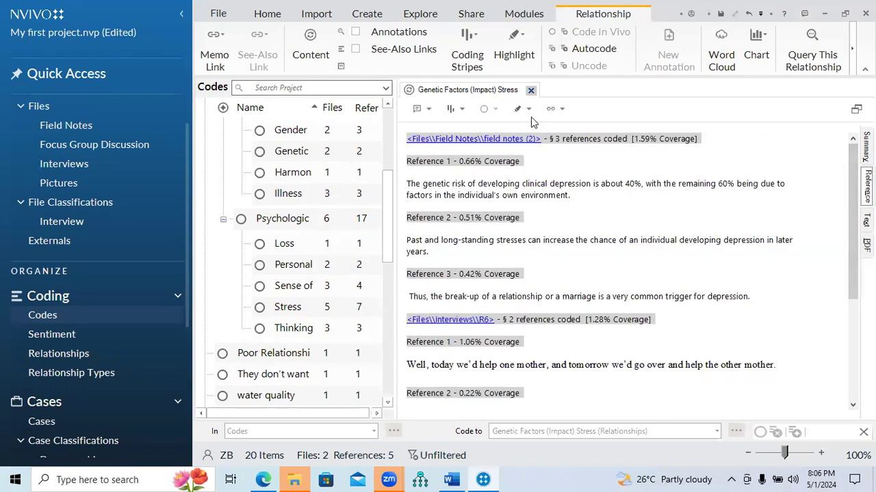
left_click(530, 89)
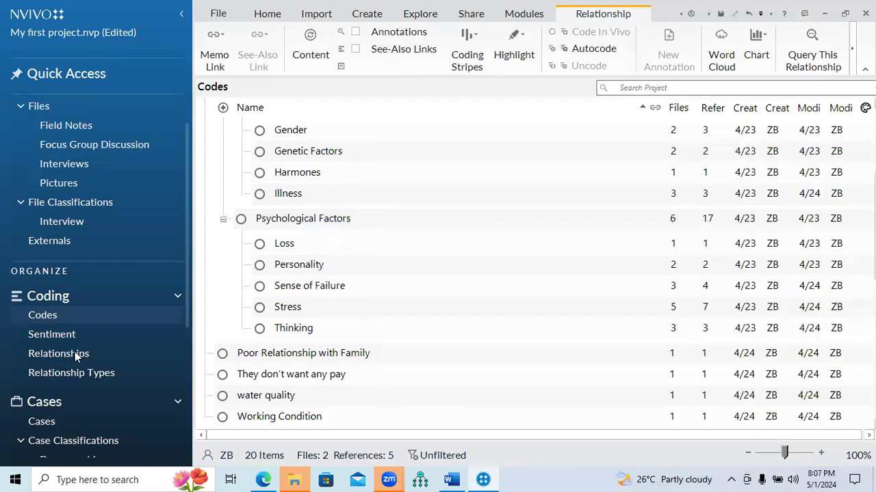
Step: Show the project's relationships and open the Impact relationship between Genetic Factors and Stress
left_click(76, 354)
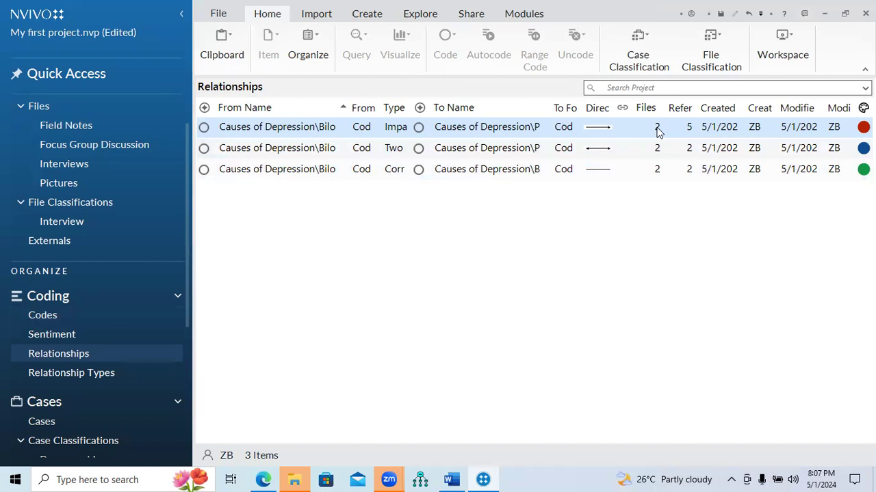
left_click(456, 132)
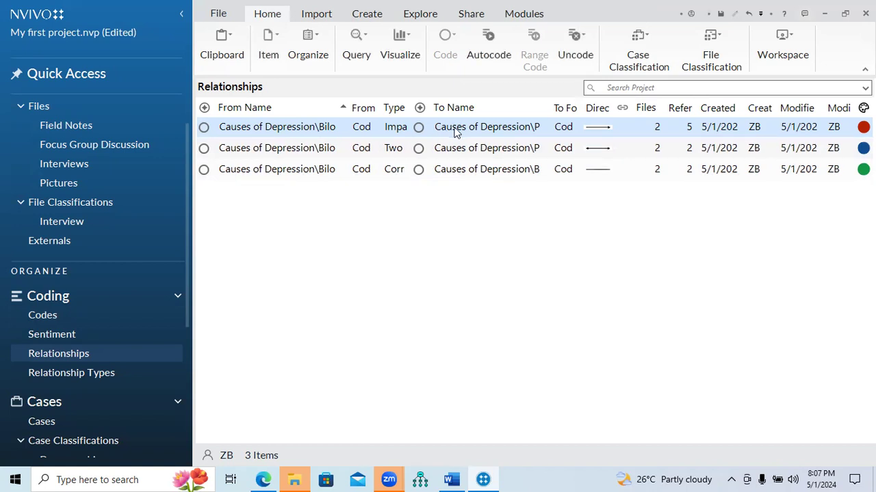
right_click(456, 132)
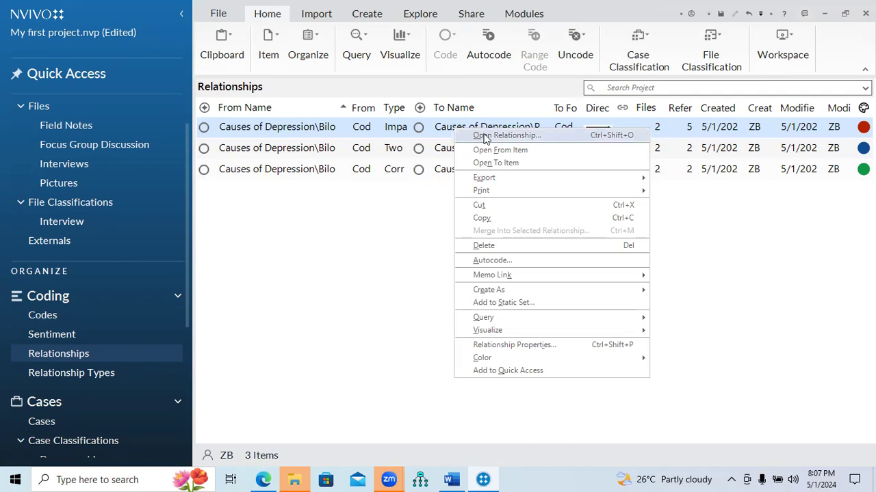
left_click(506, 135)
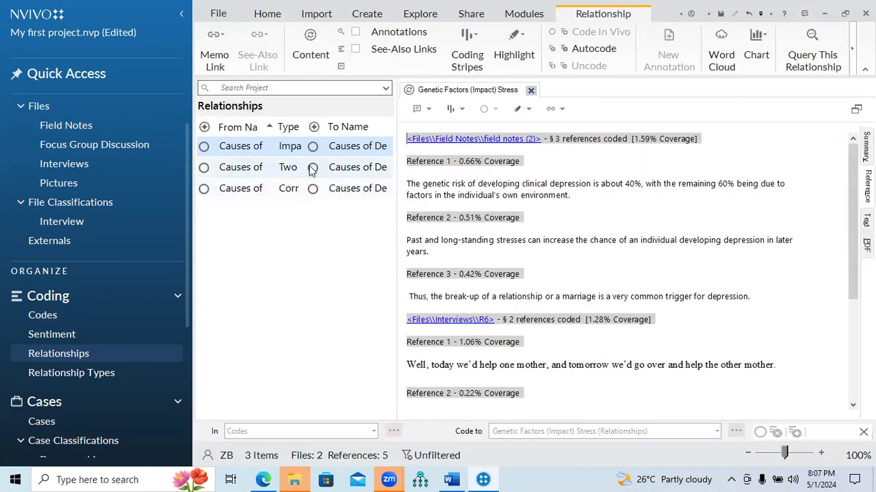
Step: Generate a word cloud from the Impact relationship's coded text
right_click(282, 149)
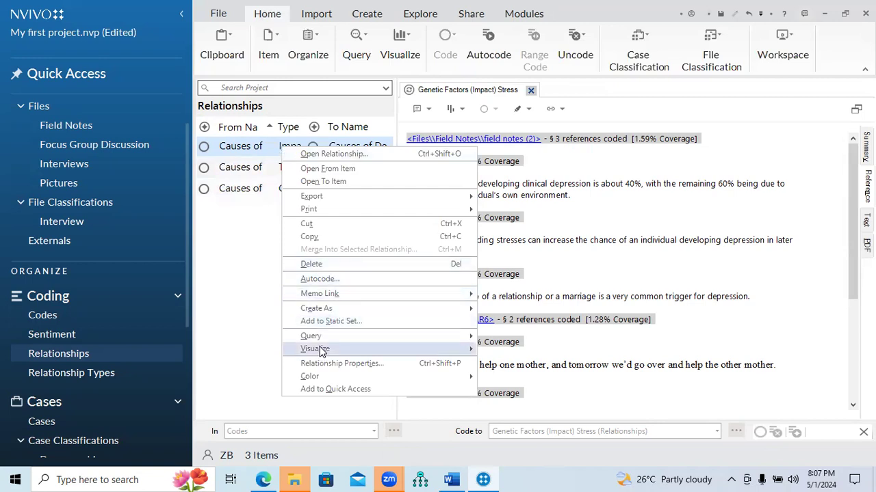
mouse_move(365, 353)
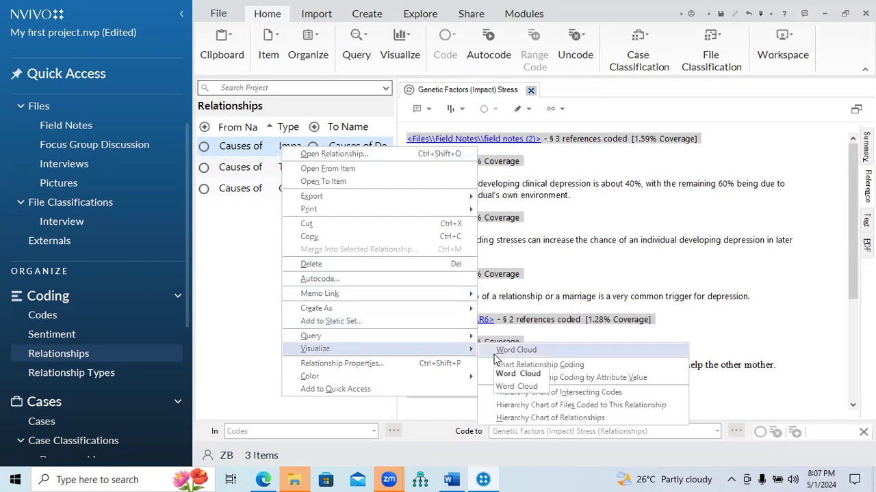
left_click(517, 355)
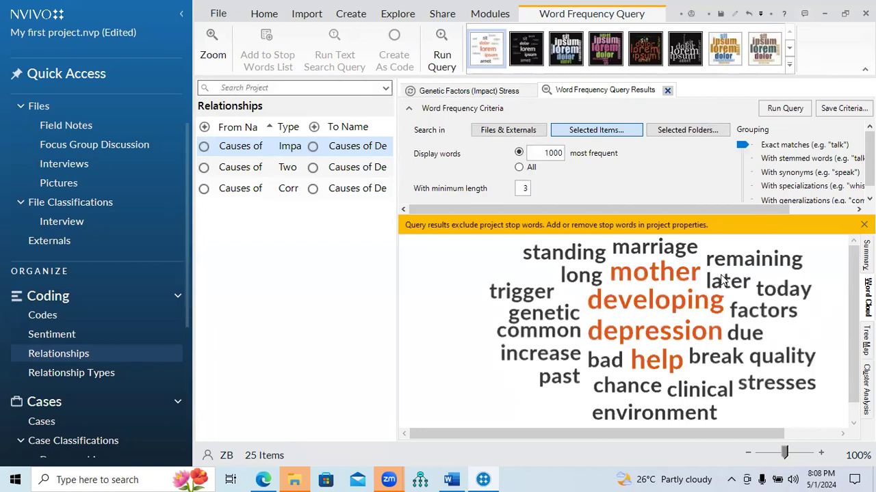
Step: Restyle the Impact word cloud in blue and orange on white, view its words as a tree map, and close the query results
left_click(725, 60)
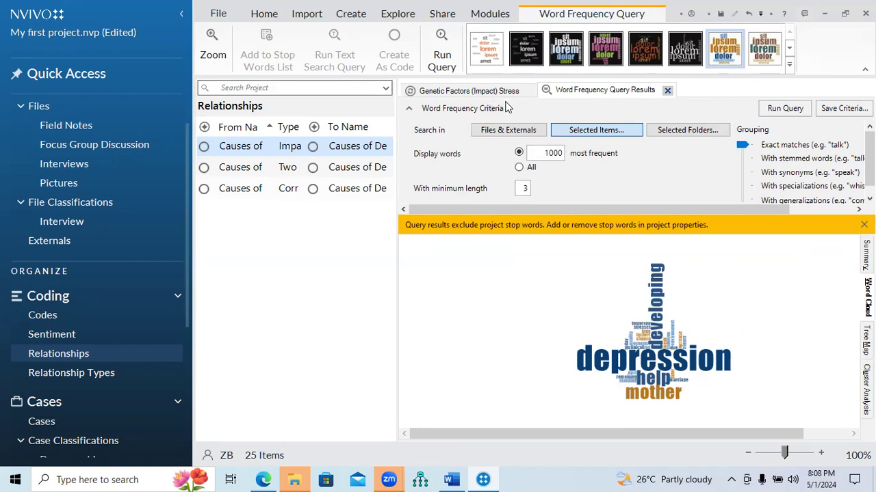
left_click(866, 336)
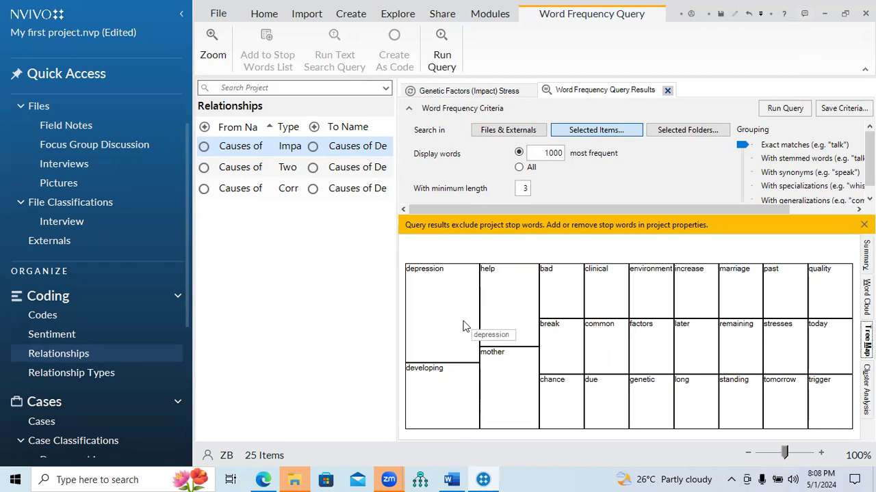
left_click(667, 95)
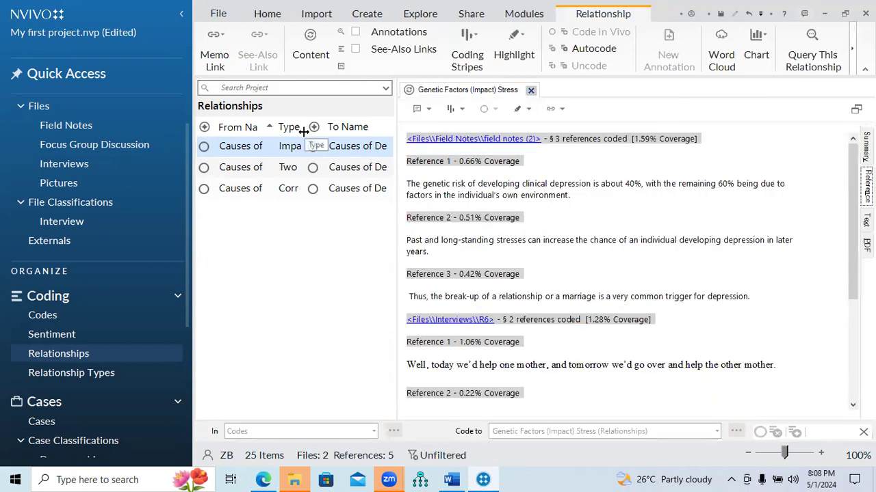
Step: Chart the coding of the Genetic Factors (Impact) Stress relationship by item, view the chart, and close it
right_click(257, 146)
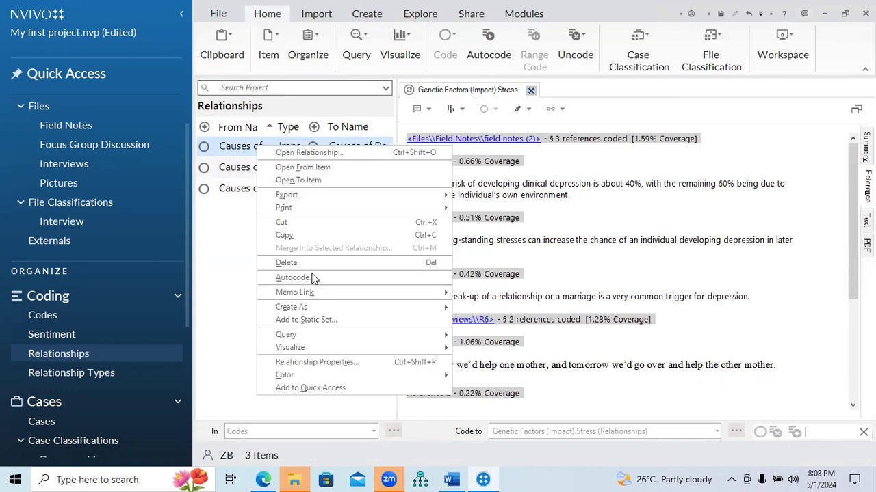
mouse_move(324, 347)
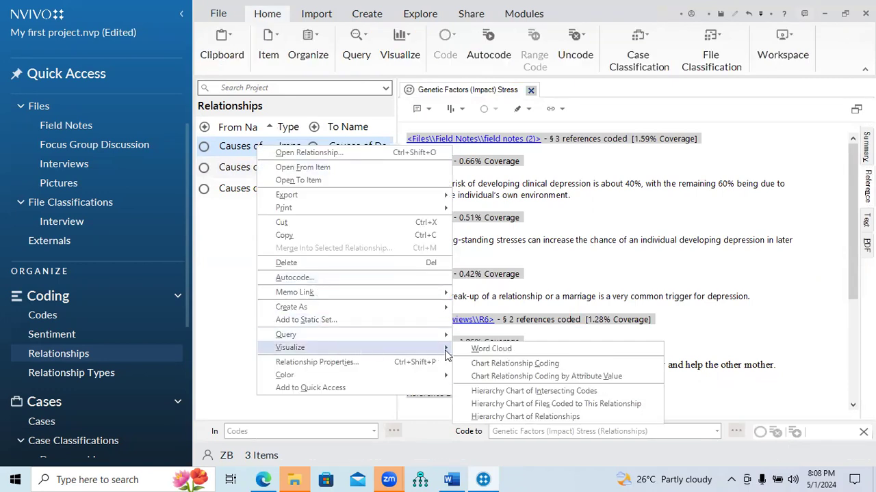
left_click(515, 370)
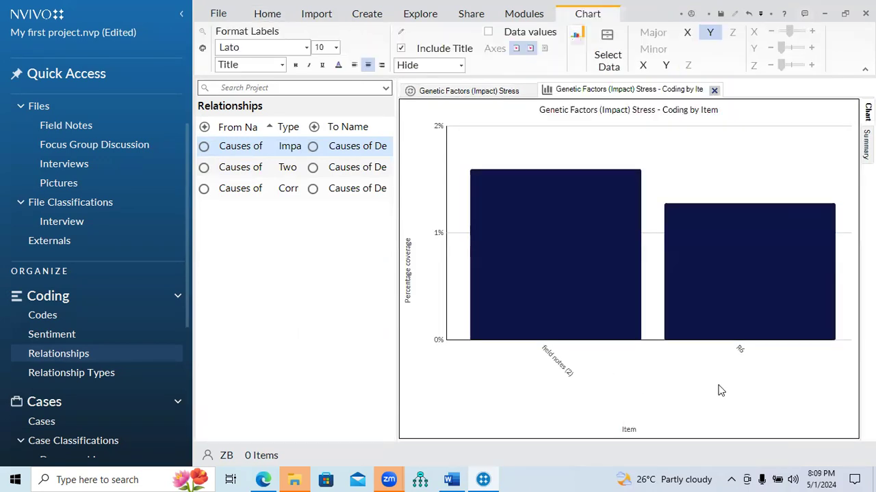
left_click(714, 91)
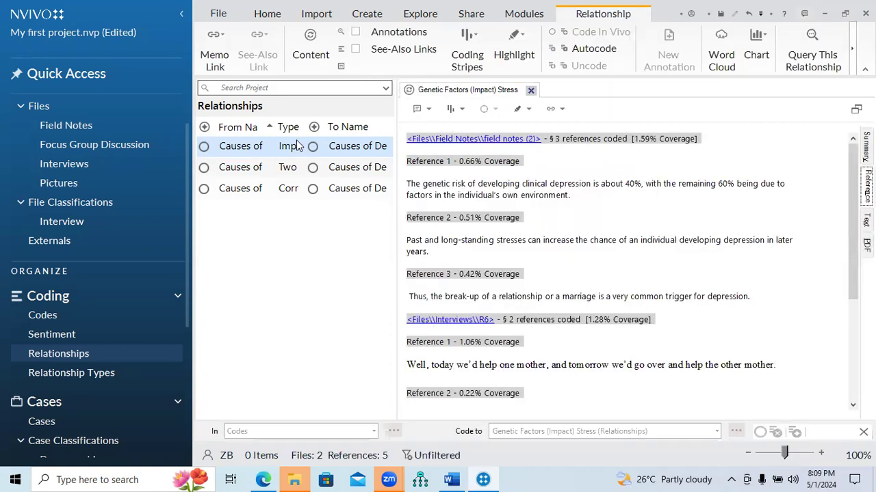
Step: View a hierarchy chart of the codes intersecting the Genetic Factors (Impact) Stress relationship, and close it
right_click(298, 149)
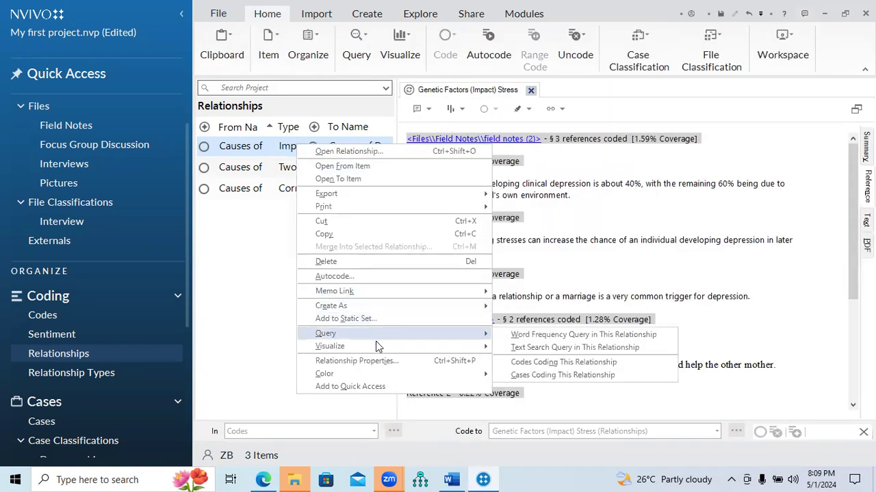
mouse_move(378, 349)
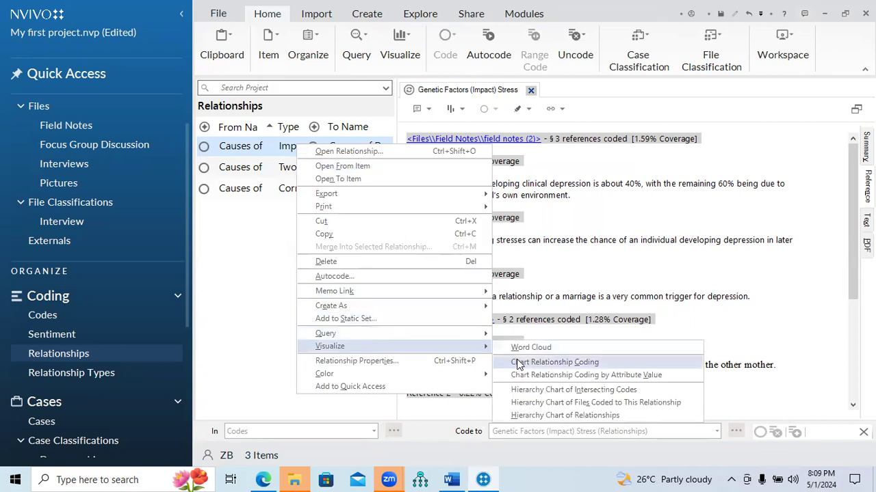
left_click(582, 391)
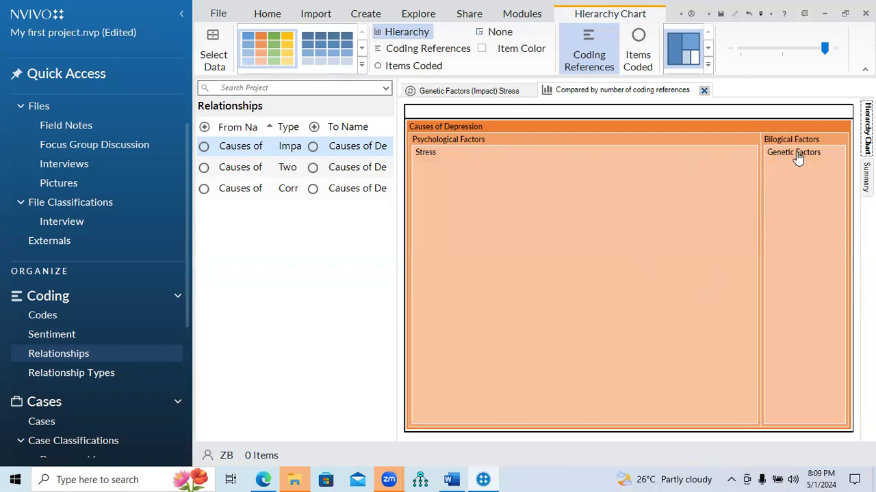
left_click(703, 90)
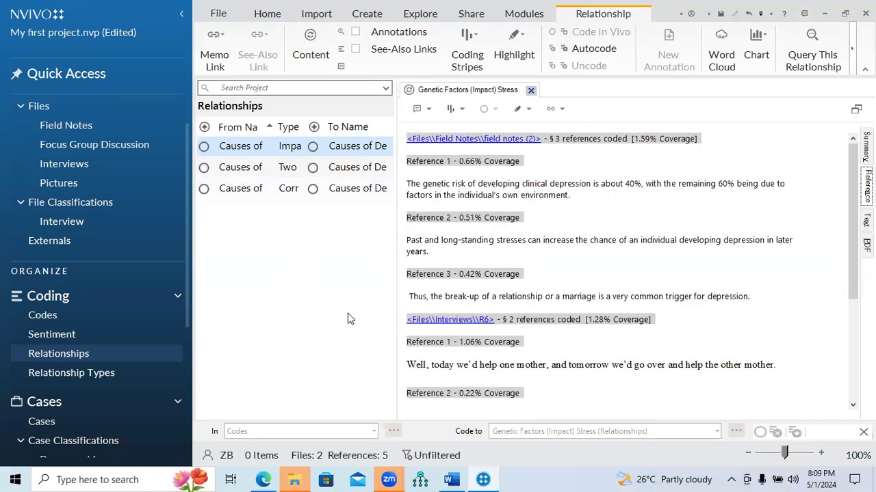
left_click(472, 16)
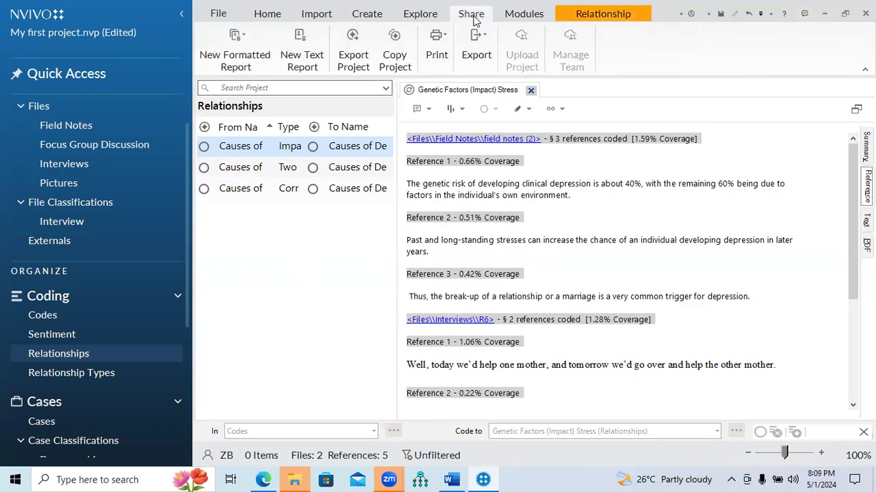
left_click(421, 16)
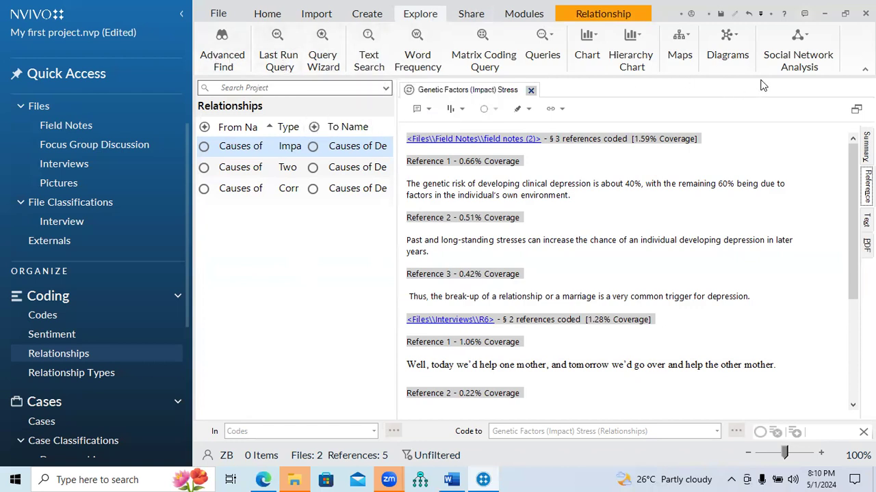
left_click(370, 17)
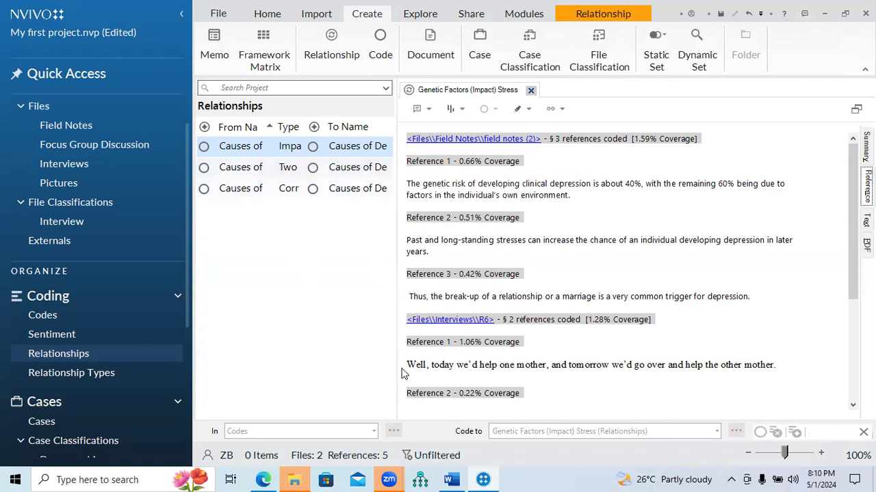
Step: Switch to Word to view the beginning of the NVIVO Process document, and return to NVivo to close the Genetic Factors (Impact) Stress relationship
left_click(451, 480)
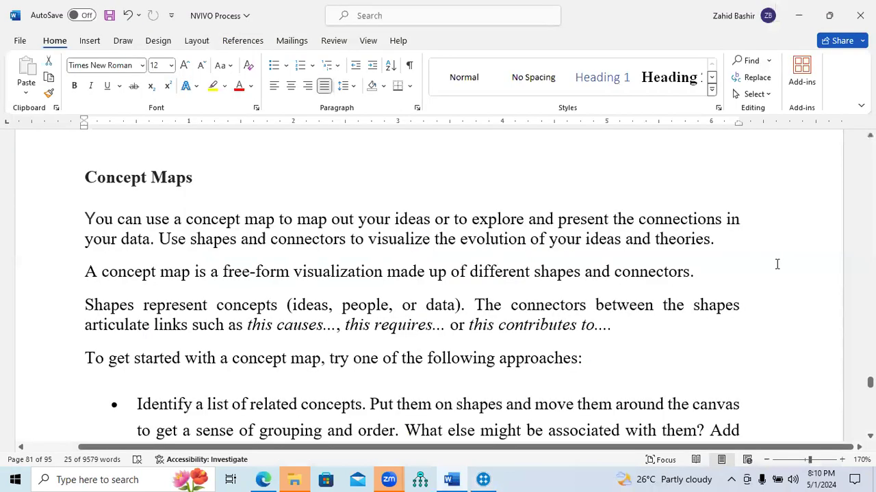
left_click_drag(869, 382, 869, 144)
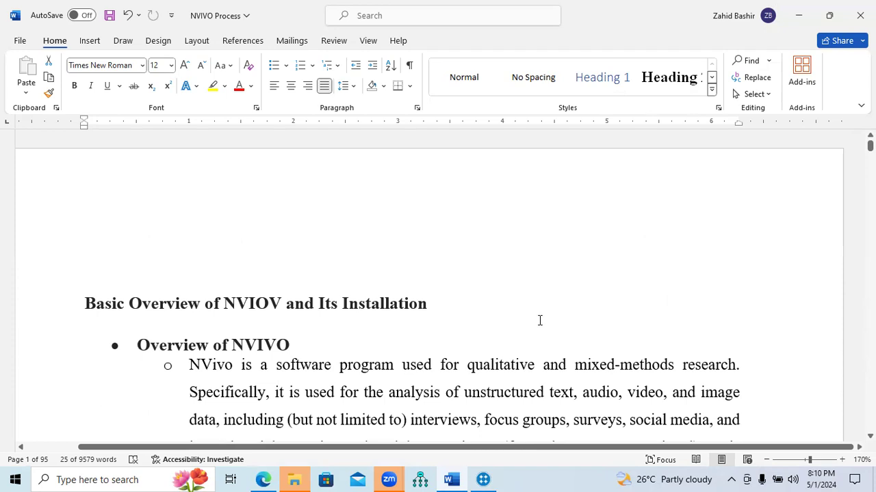
left_click(483, 479)
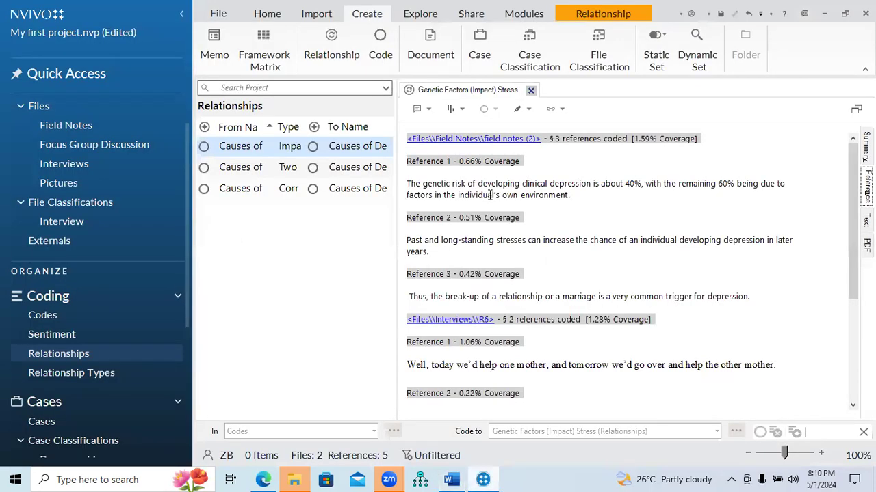
left_click(530, 91)
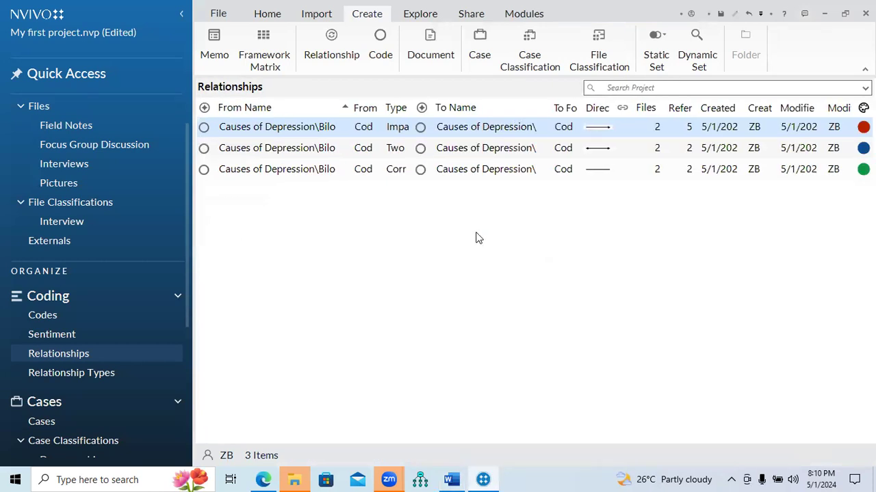